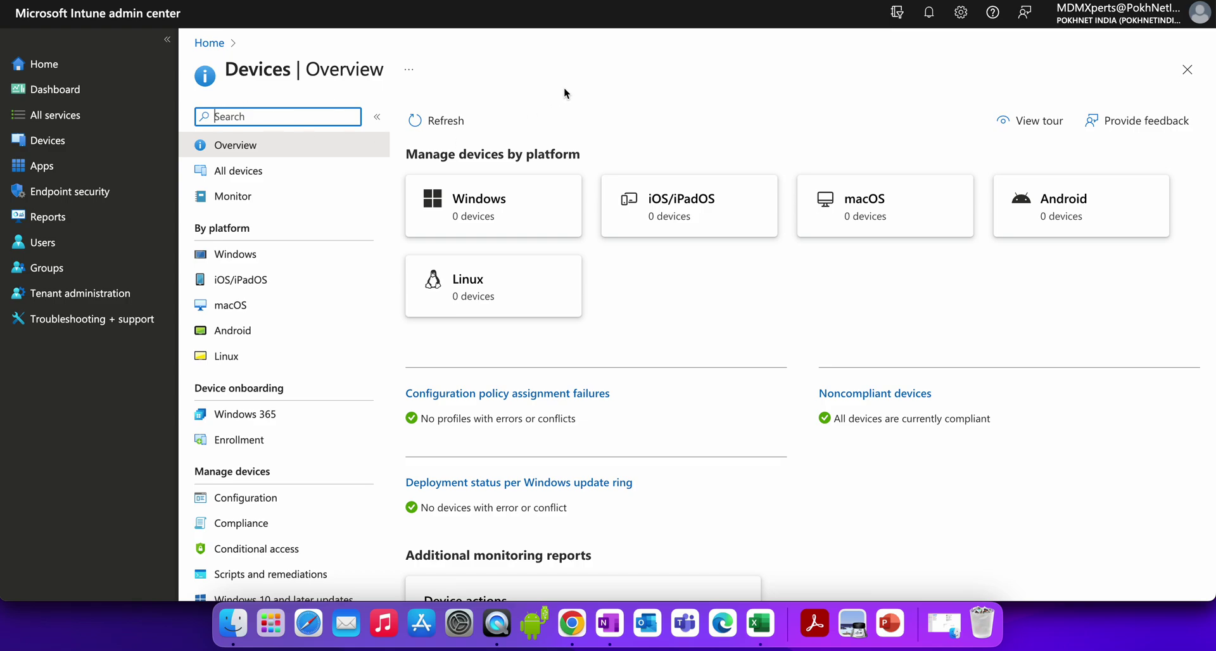
Step: Examine the service release version in the Intune tenant status details
click(111, 295)
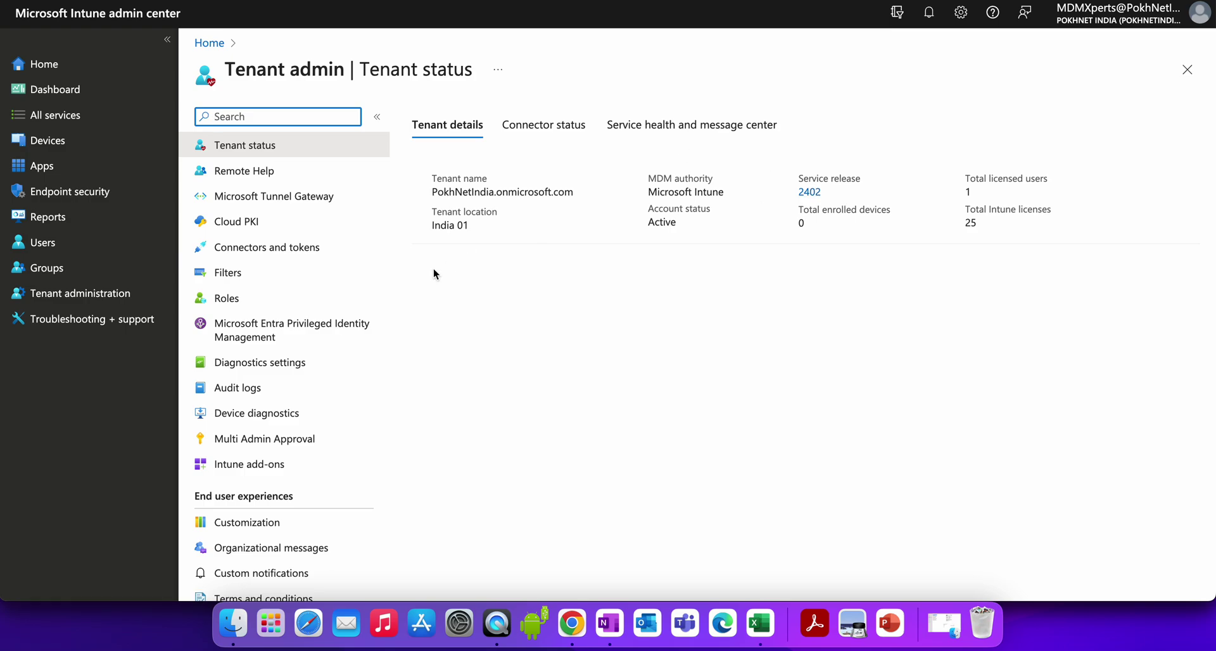
click(80, 293)
drag(823, 193, 796, 188)
click(852, 188)
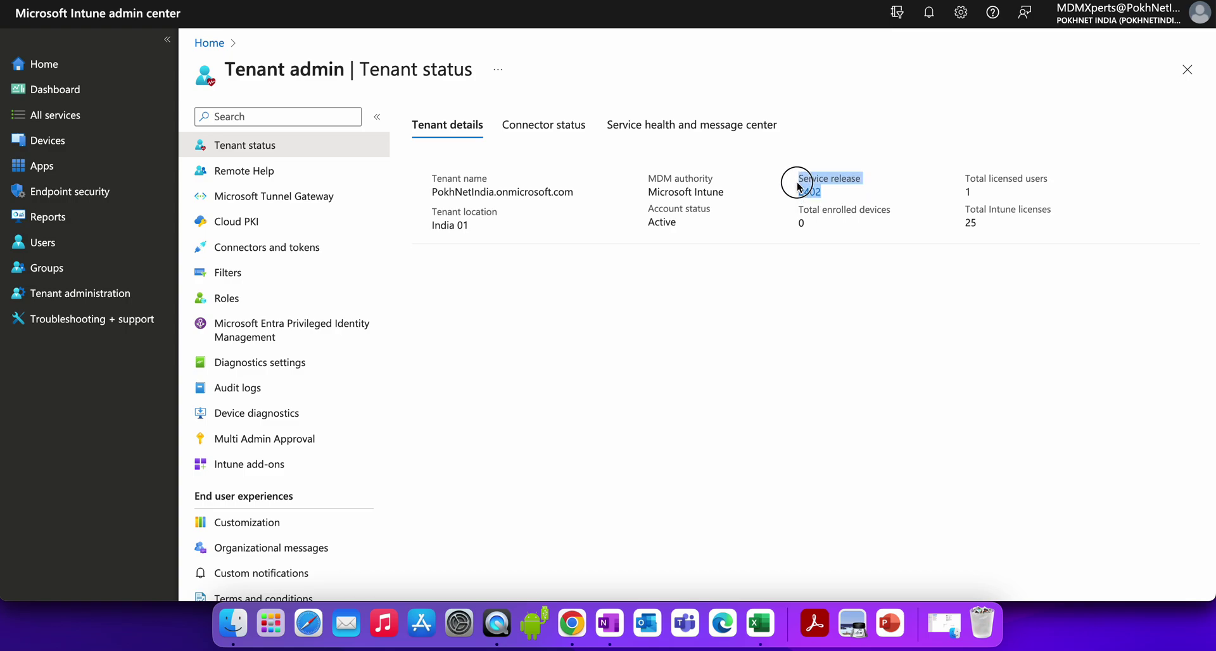
click(912, 156)
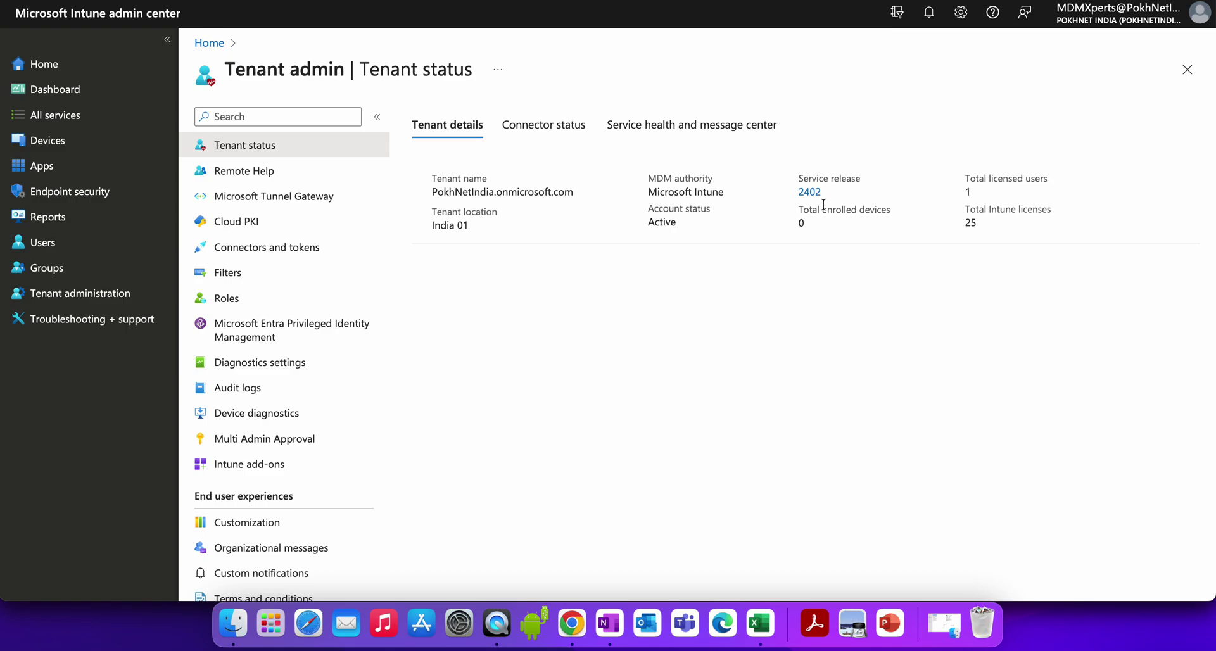
drag(828, 204, 799, 199)
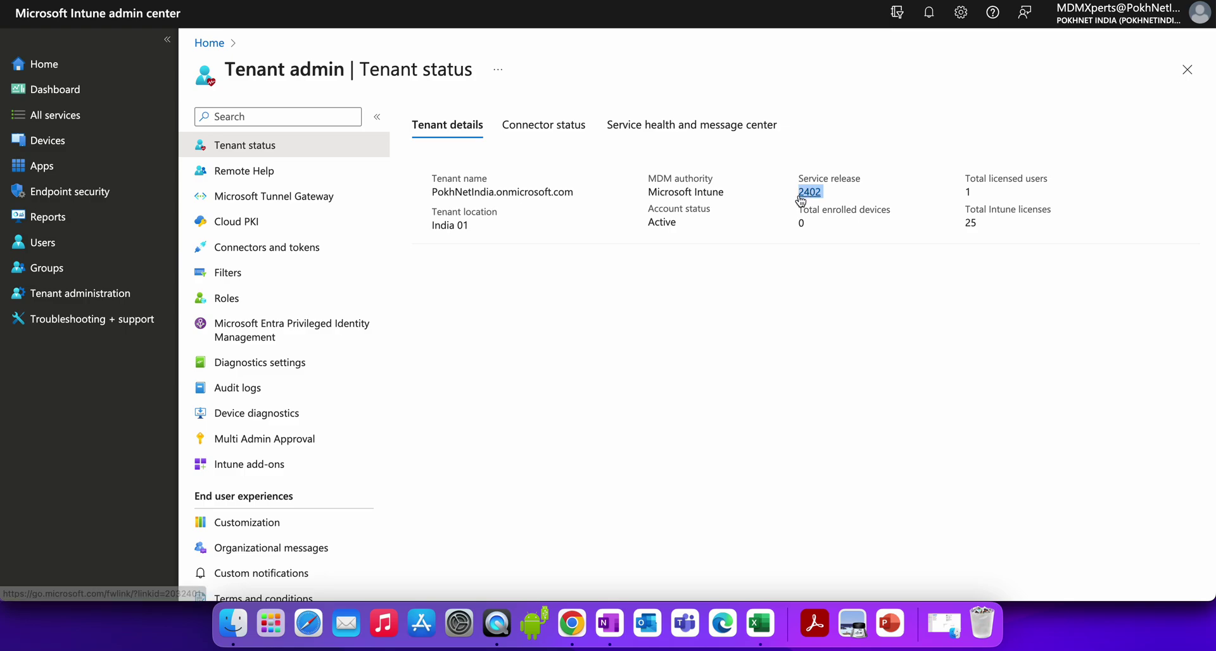
click(842, 178)
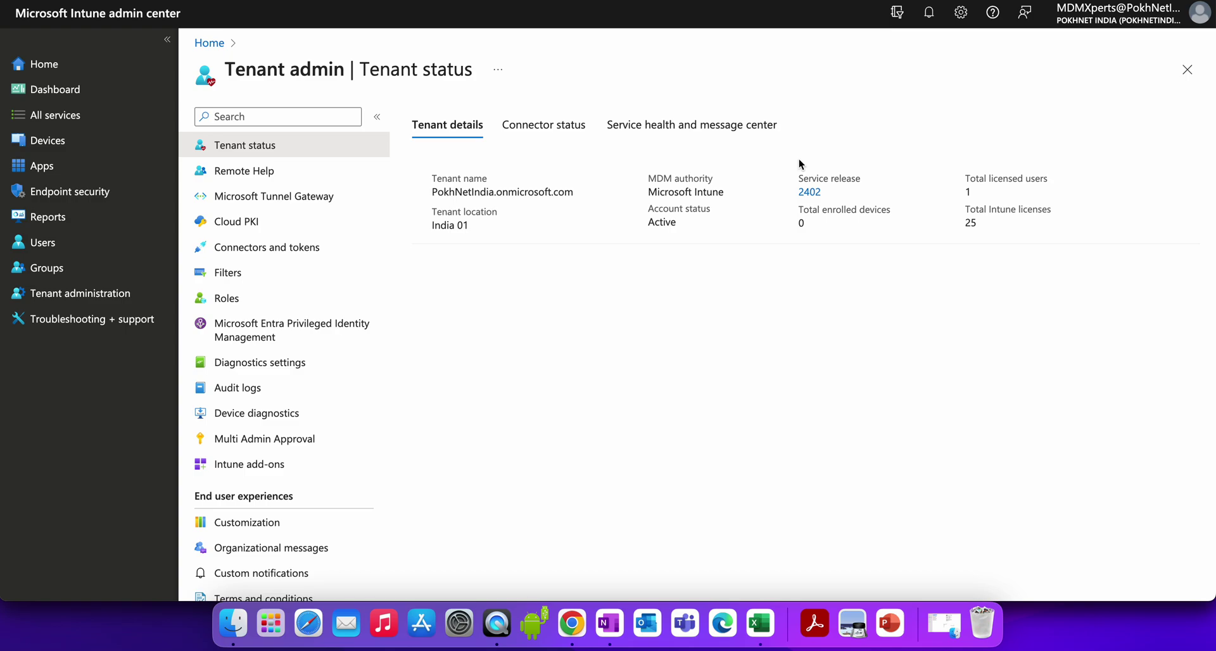
drag(843, 195, 791, 182)
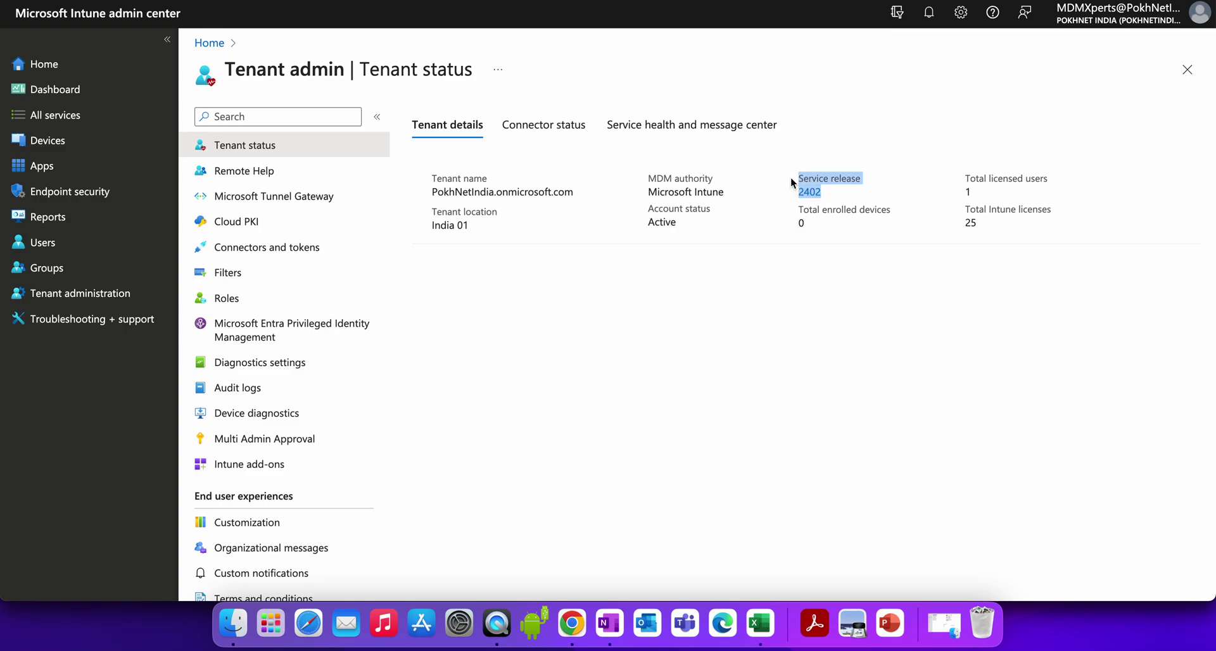
click(832, 195)
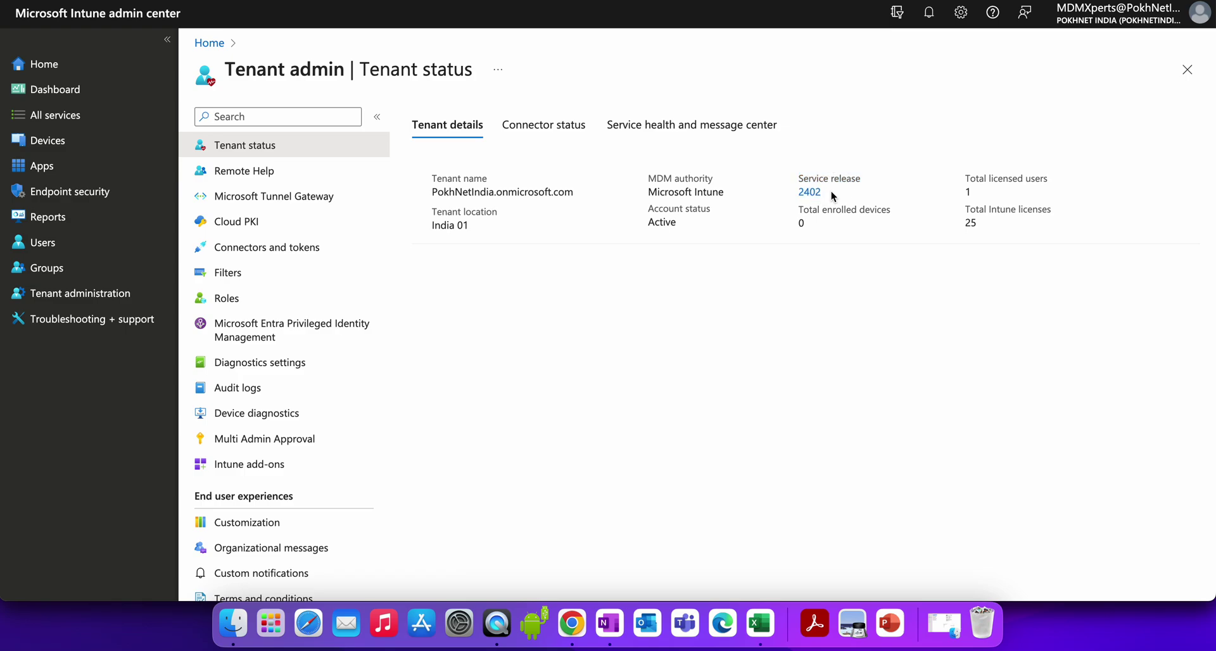
drag(832, 196, 787, 194)
click(810, 186)
click(732, 158)
Step: Open the enrollment types for iOS/iPadOS devices from the iOS/iPadOS enrollment options
click(123, 140)
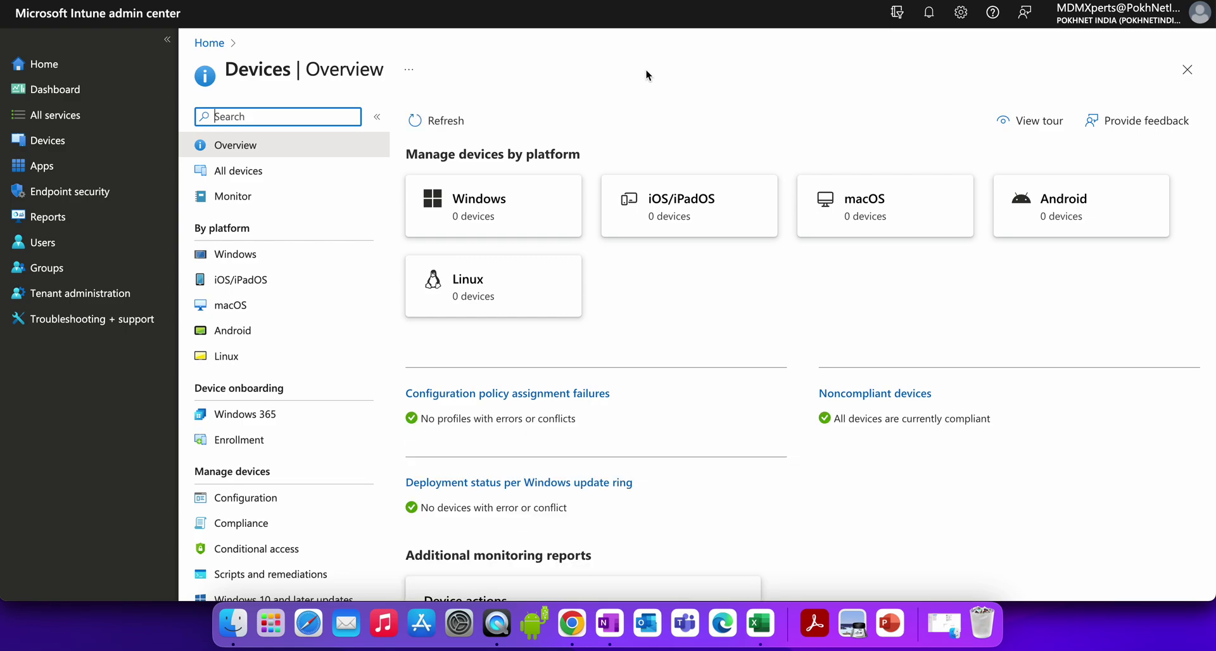
click(685, 198)
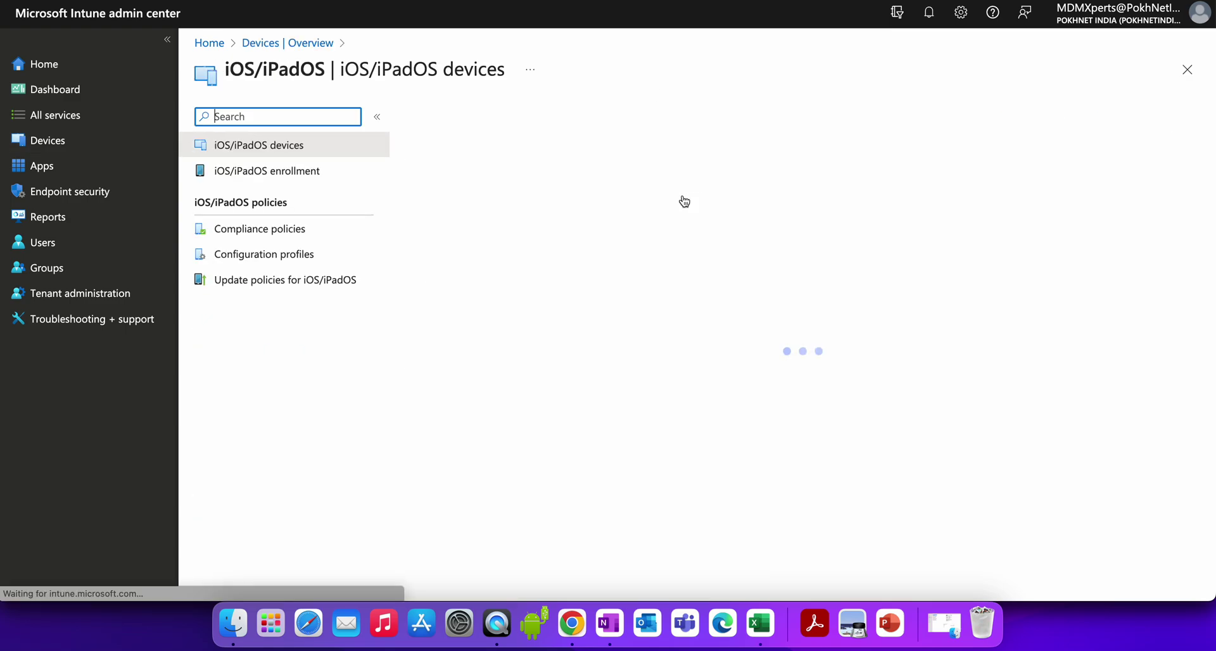
click(305, 175)
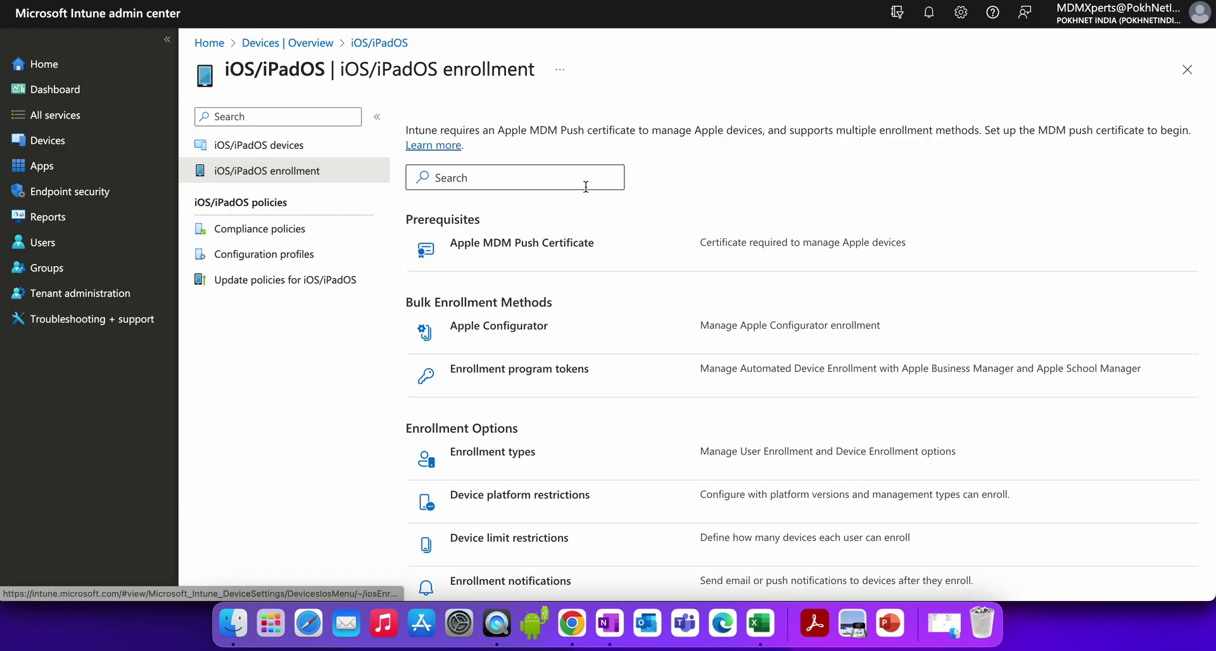
scroll(719, 177, down, 1)
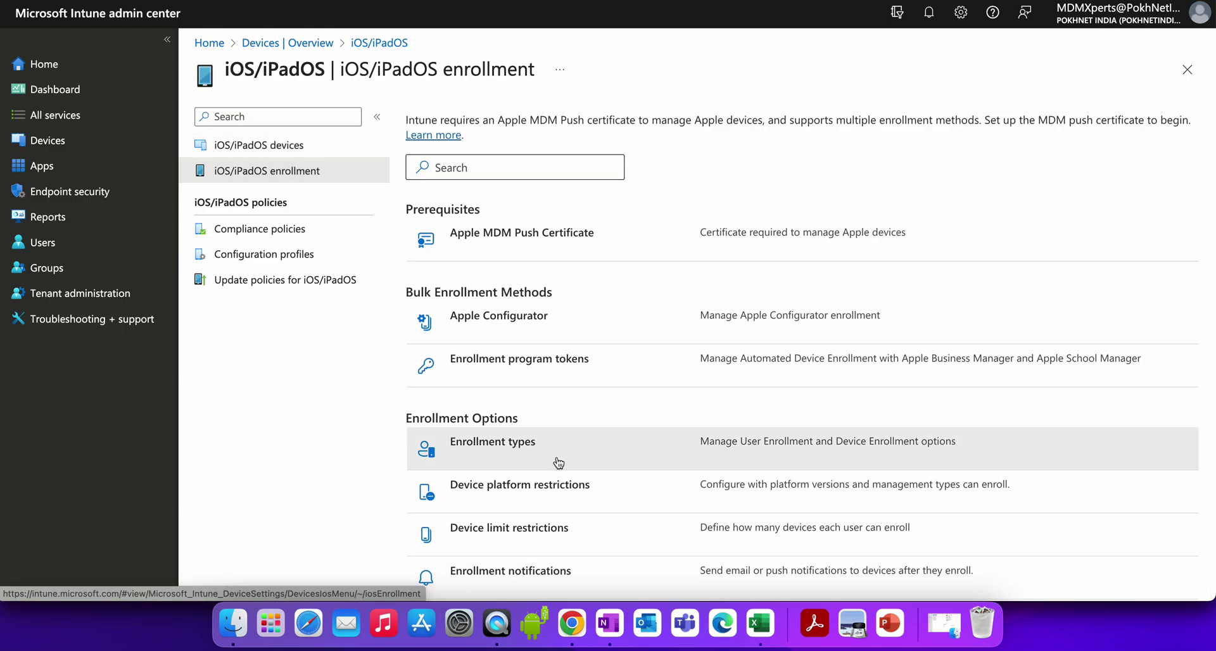
click(506, 449)
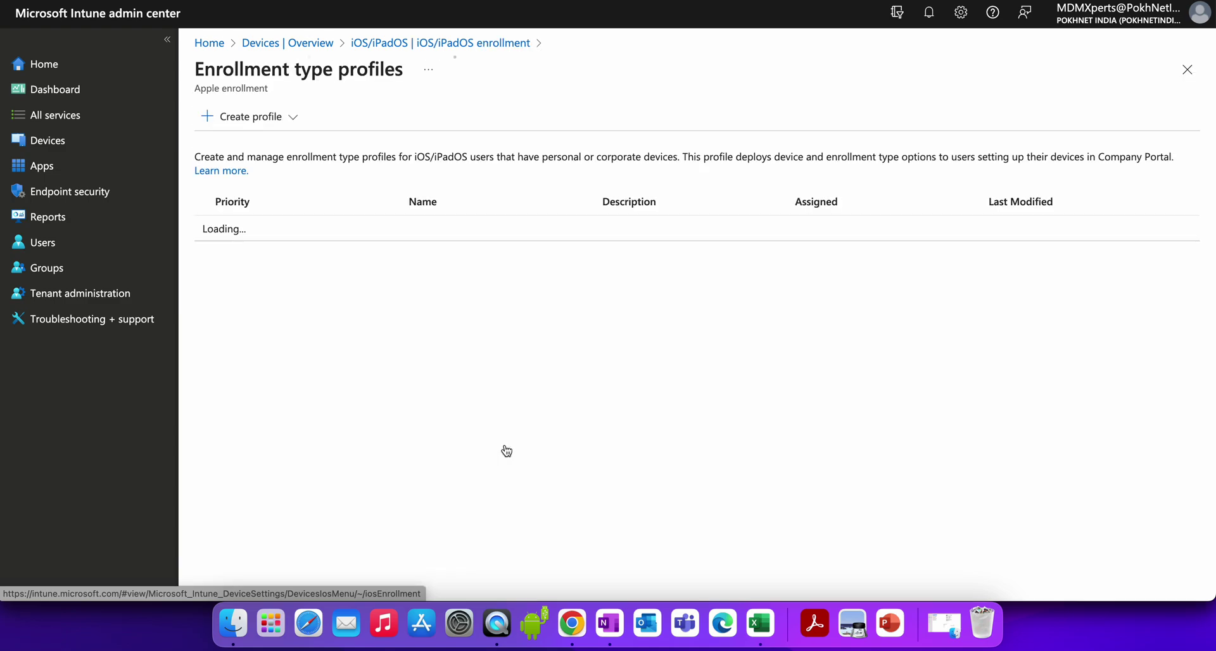
Step: Read through the Microsoft Learn article on setting up user enrollment with Company Portal, then return to the enrollment type profiles
click(221, 171)
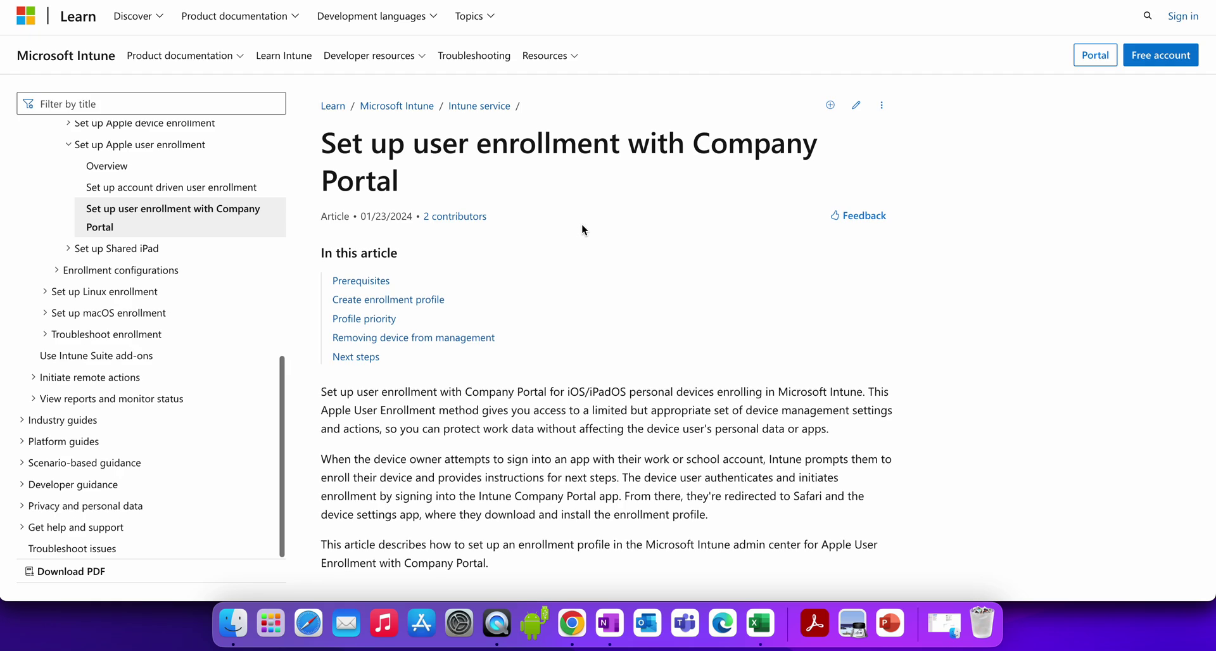
scroll(709, 276, down, 4)
scroll(720, 281, down, 15)
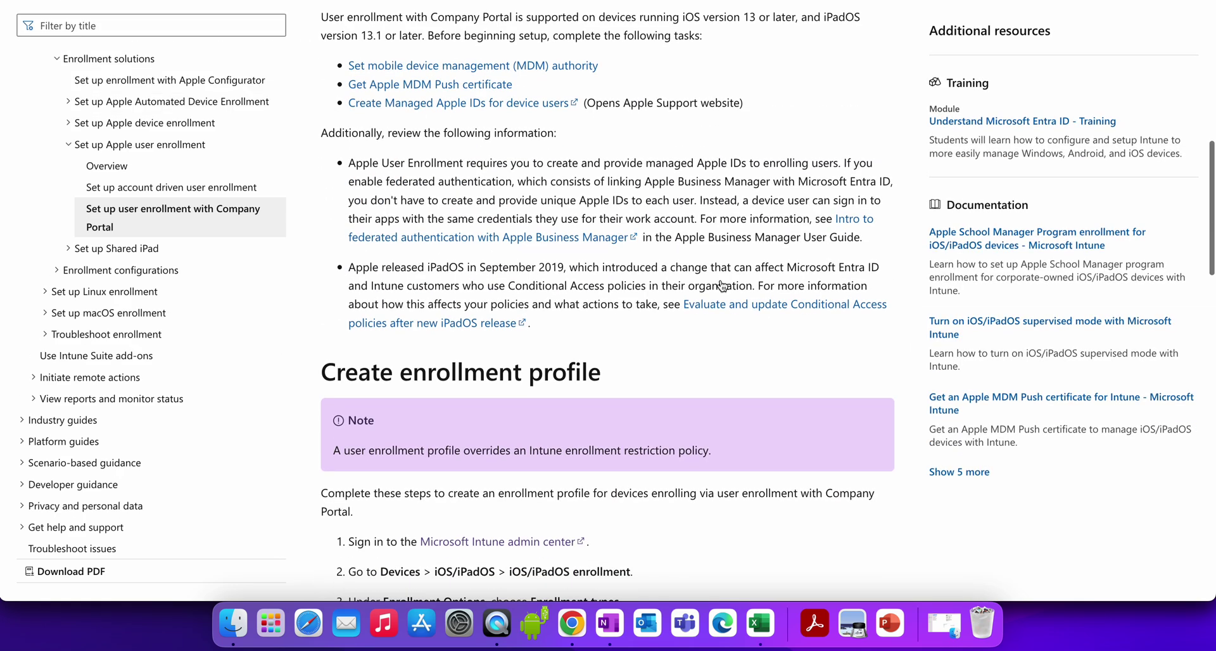
scroll(720, 280, down, 10)
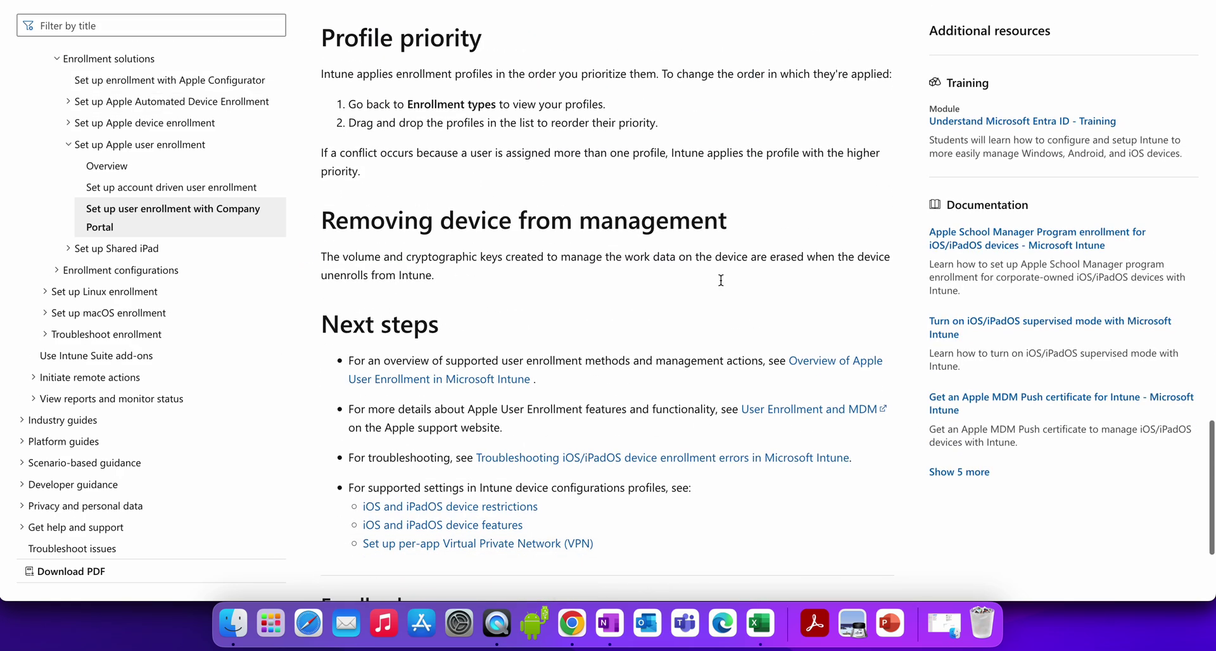
scroll(720, 279, up, 20)
scroll(720, 279, up, 3)
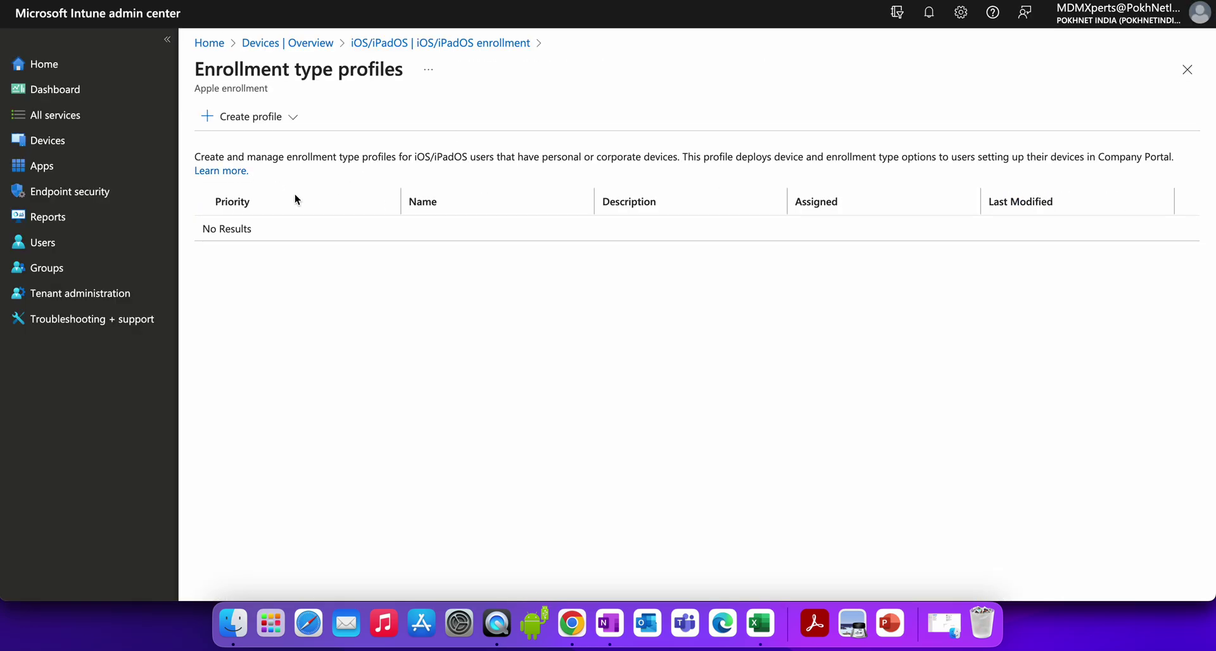
click(280, 120)
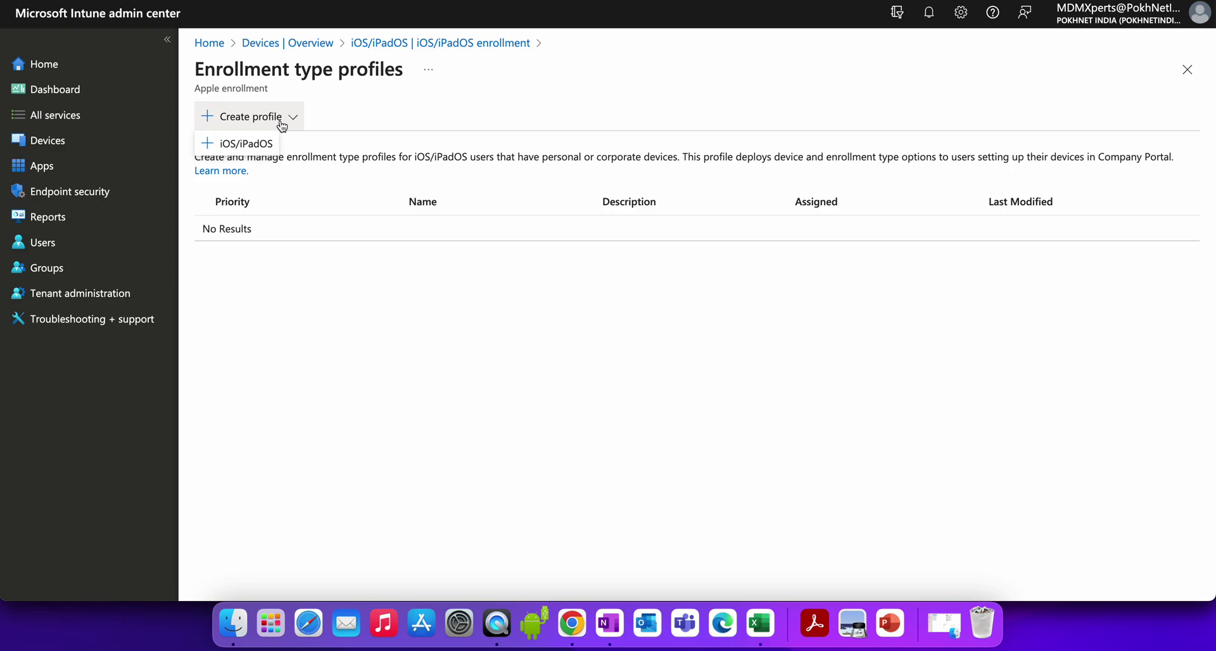
click(517, 139)
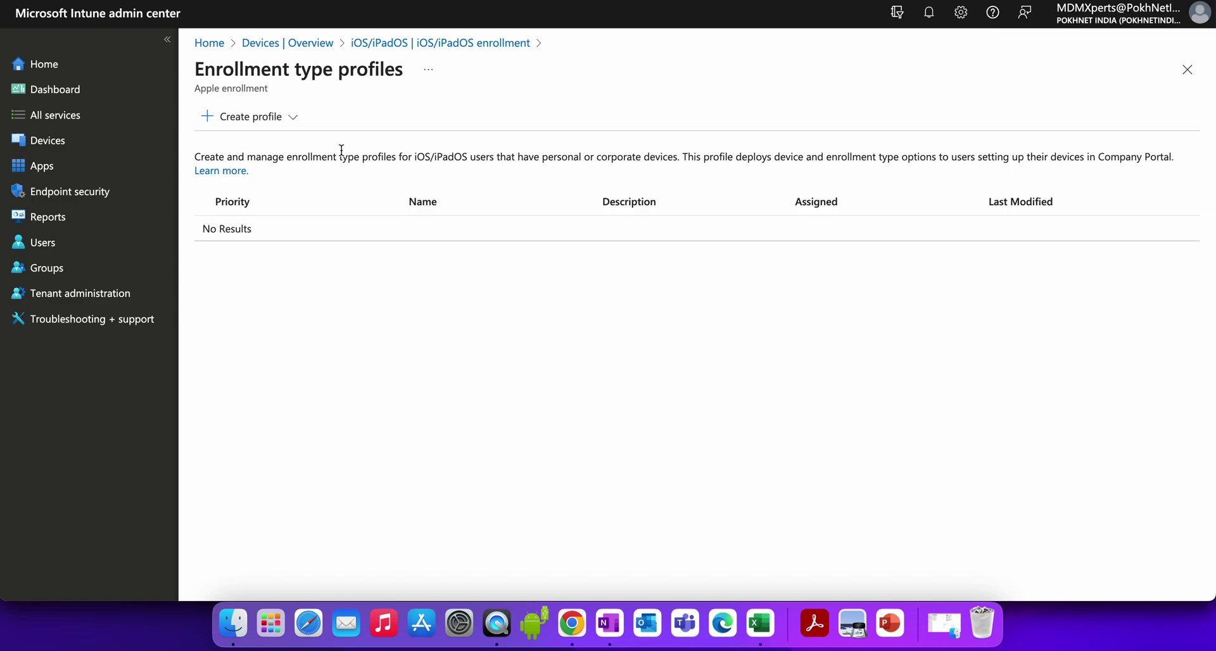
click(232, 157)
drag(232, 156, 333, 158)
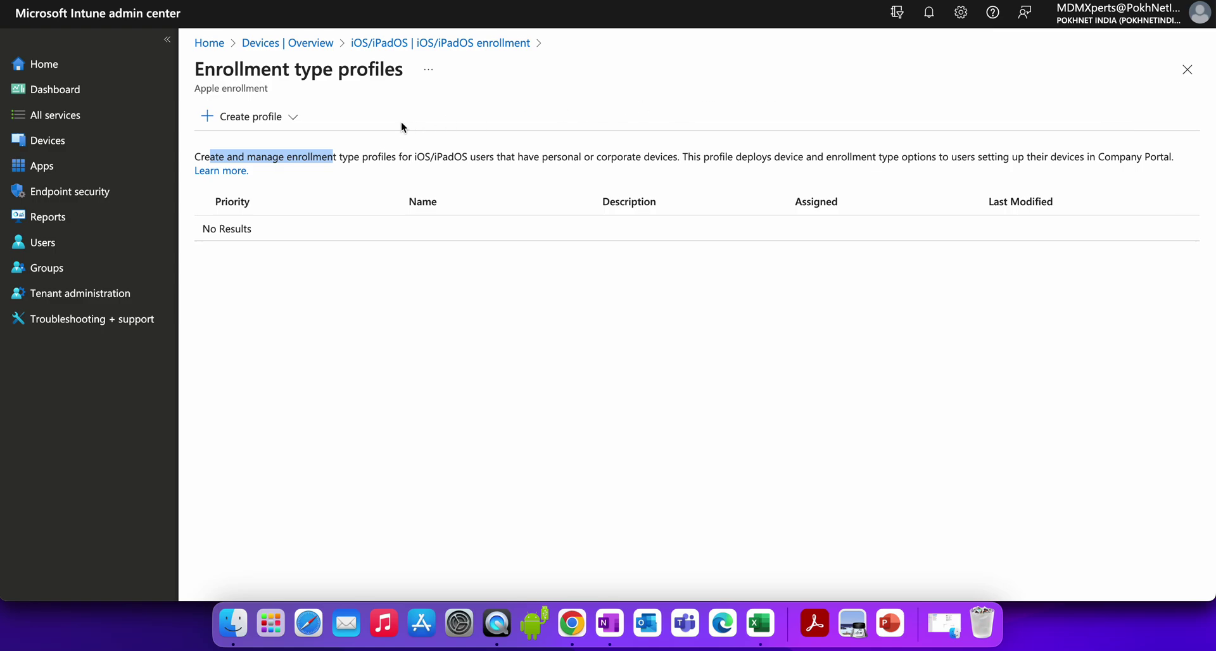
Step: Start a new iOS/iPadOS enrollment type profile named "Sample BYOD Enrollment Profile" and continue to its settings
click(304, 123)
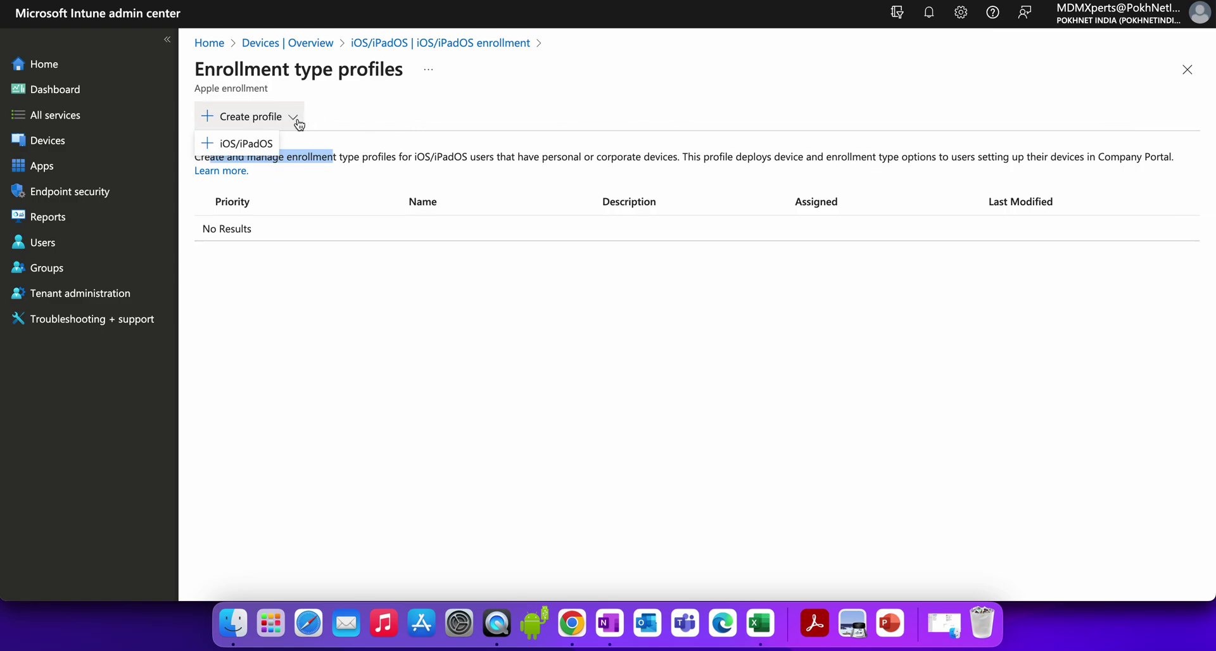
click(260, 144)
click(627, 160)
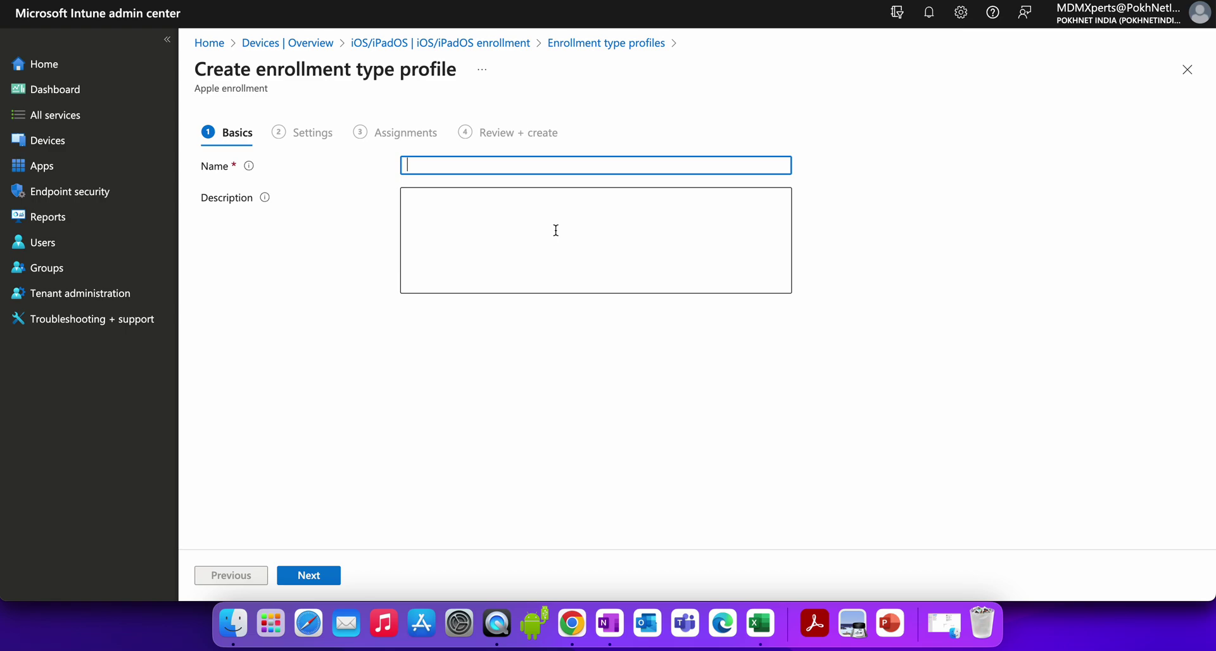
click(474, 174)
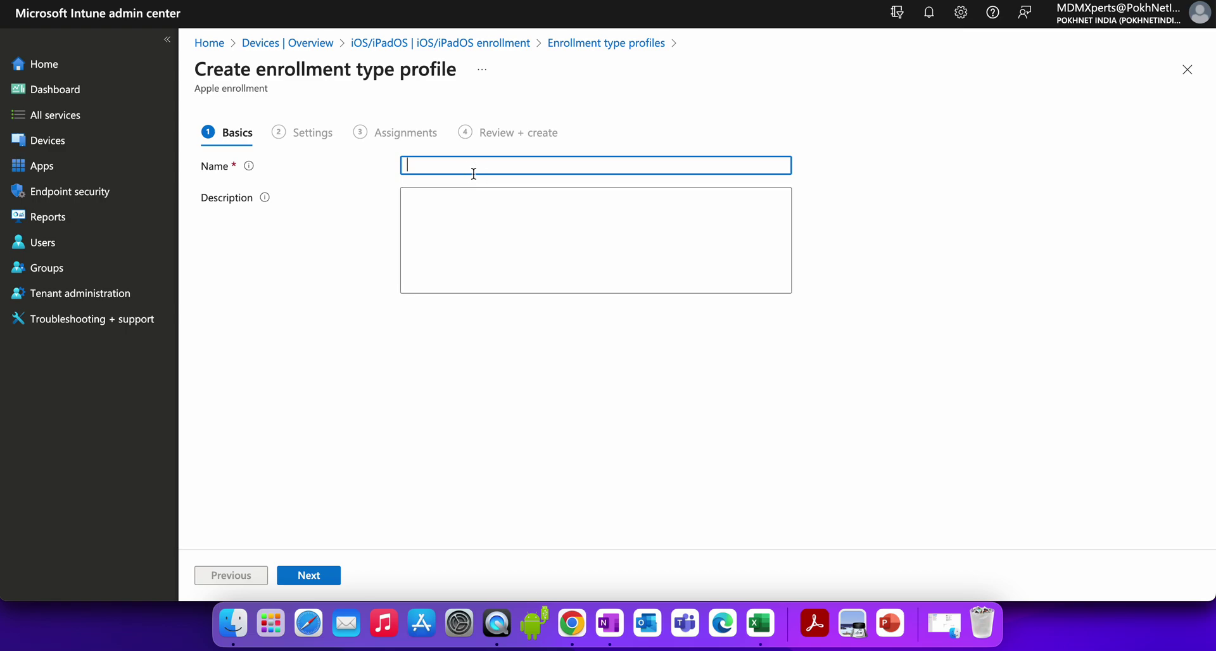
text(Enrol)
key(BackSpace)
key(BackSpace)
key(BackSpace)
key(BackSpace)
key(BackSpace)
text(Sample Rn)
key(BackSpace)
key(BackSpace)
text(Enrollment)
click(447, 167)
text(BYOD)
click(556, 166)
text(Profile)
click(544, 197)
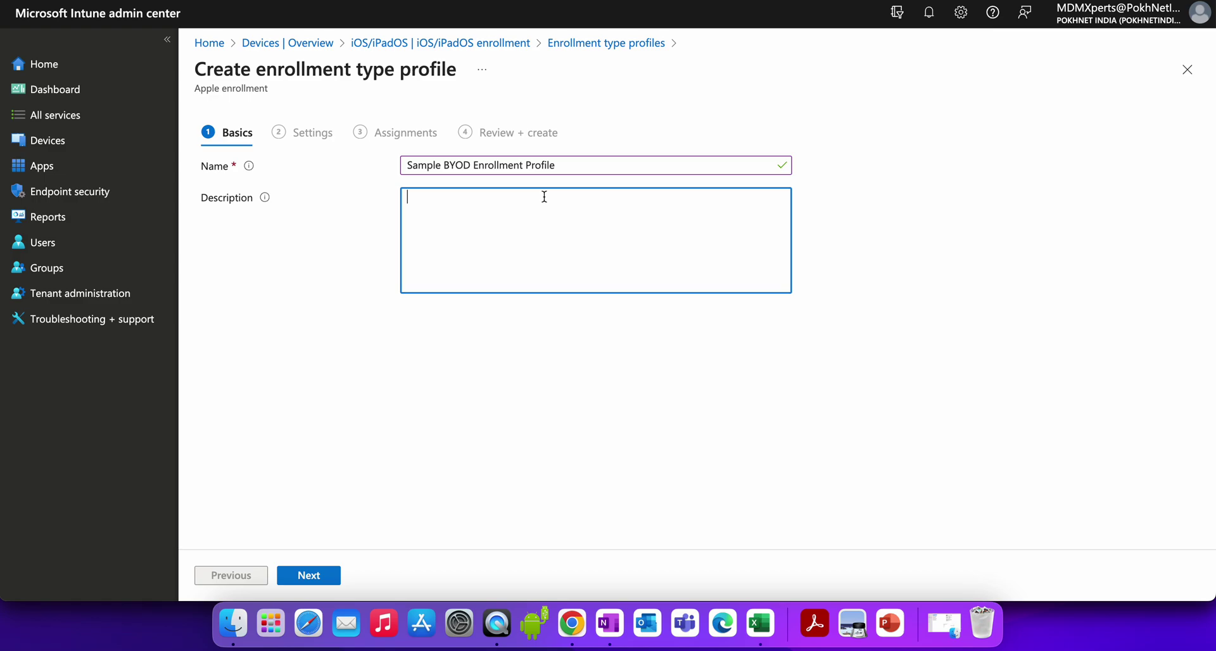
click(332, 575)
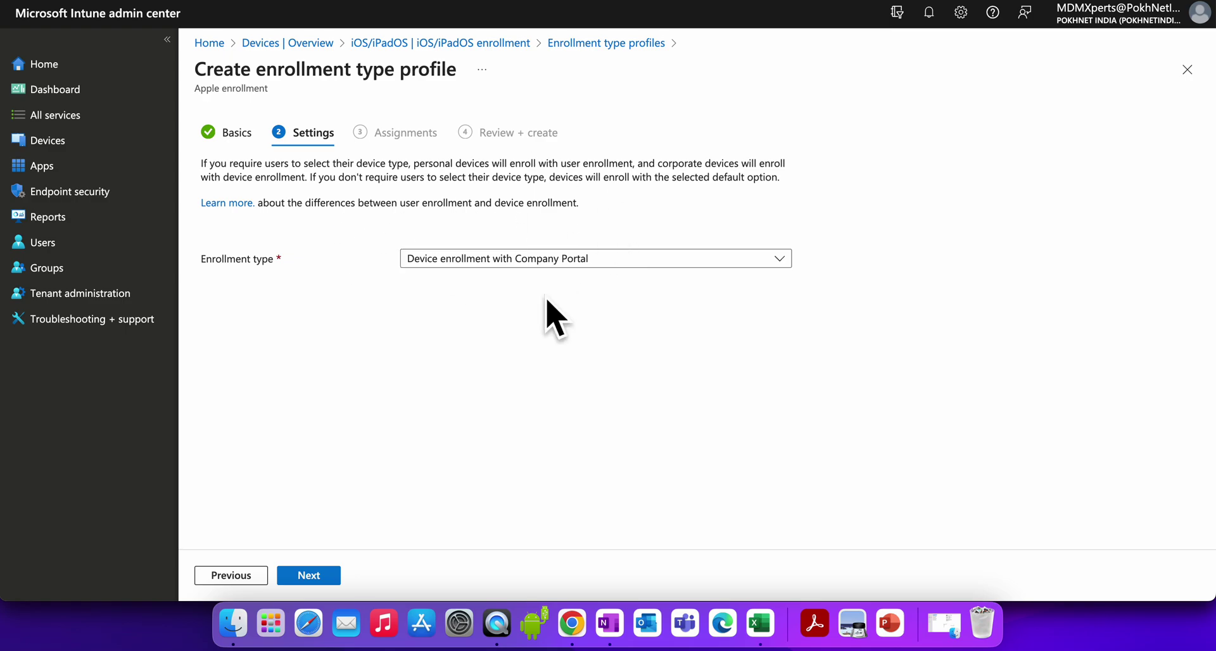
Step: Set the profile's enrollment type to Web based device enrollment
click(644, 257)
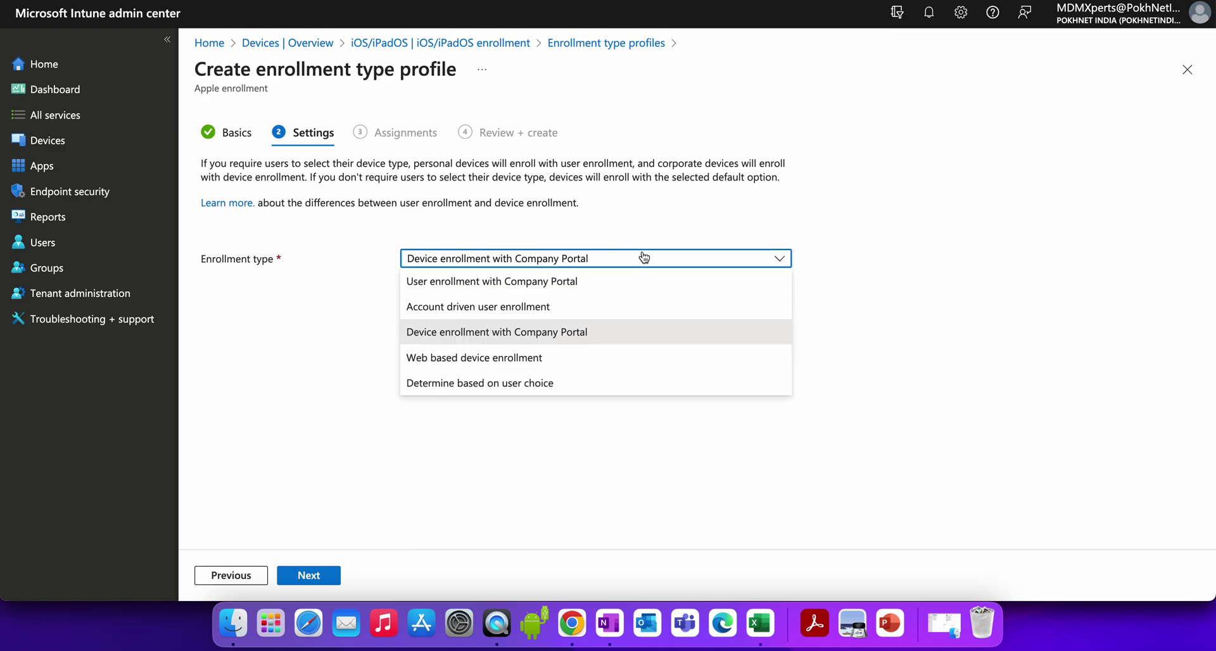
click(644, 257)
click(645, 257)
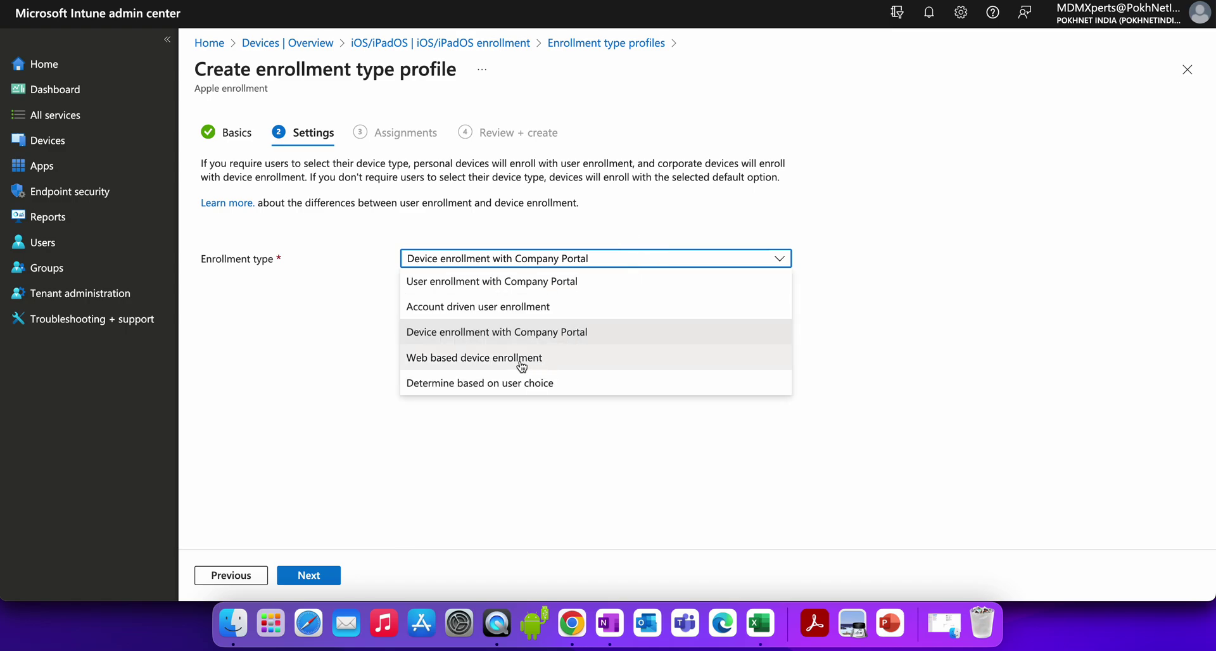
click(559, 359)
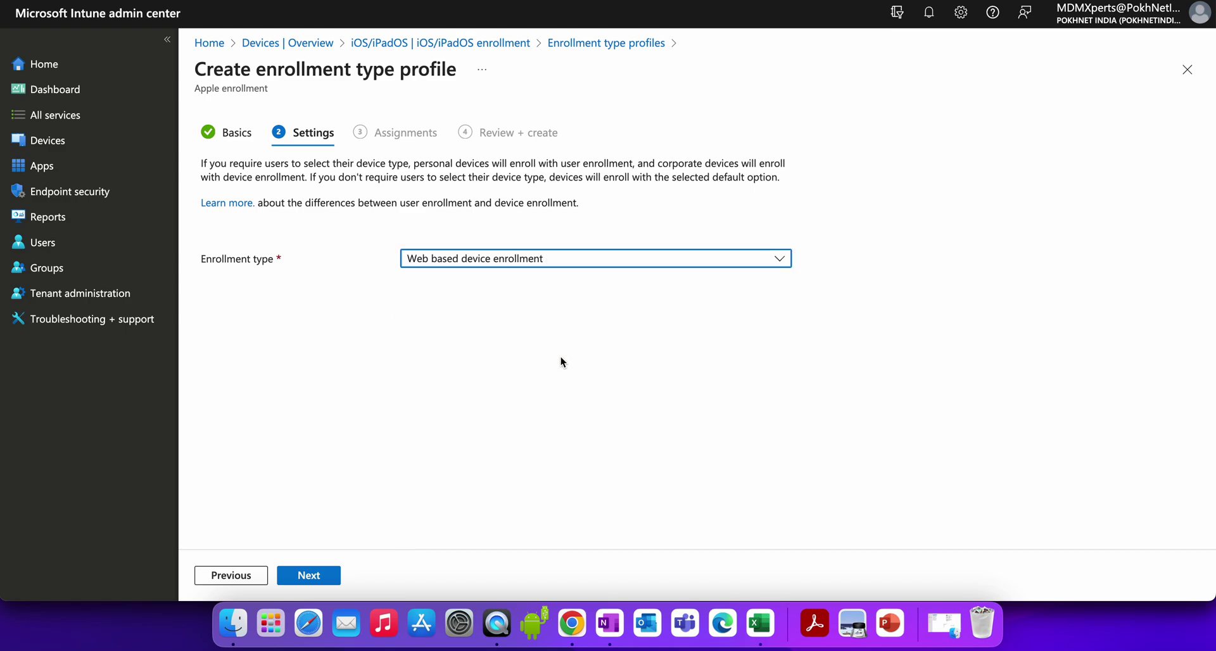
Step: Switch the enrollment type to Device enrollment with Company Portal, then back to Web based device enrollment
click(592, 265)
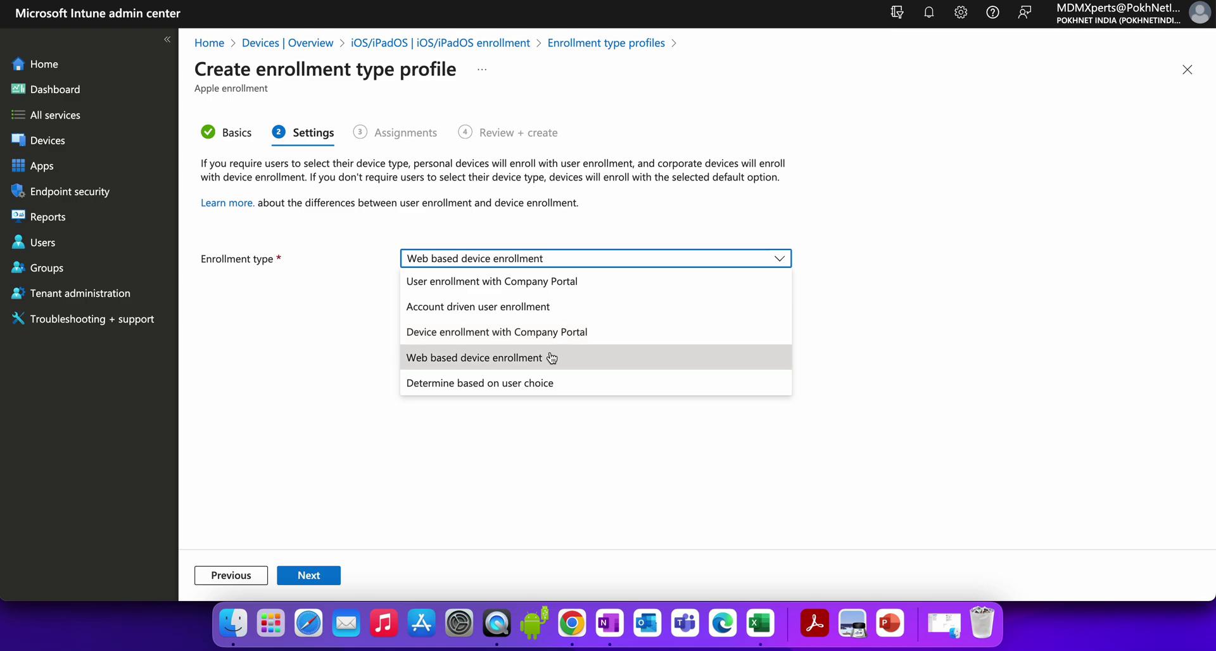
click(596, 358)
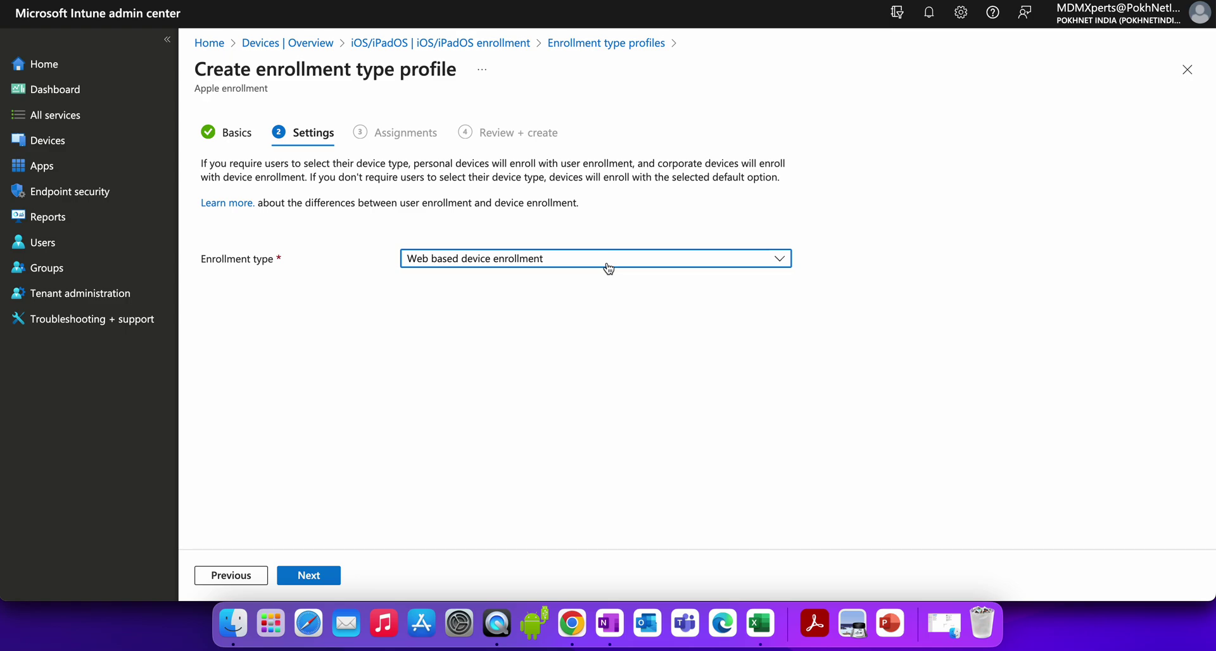
click(575, 268)
click(550, 329)
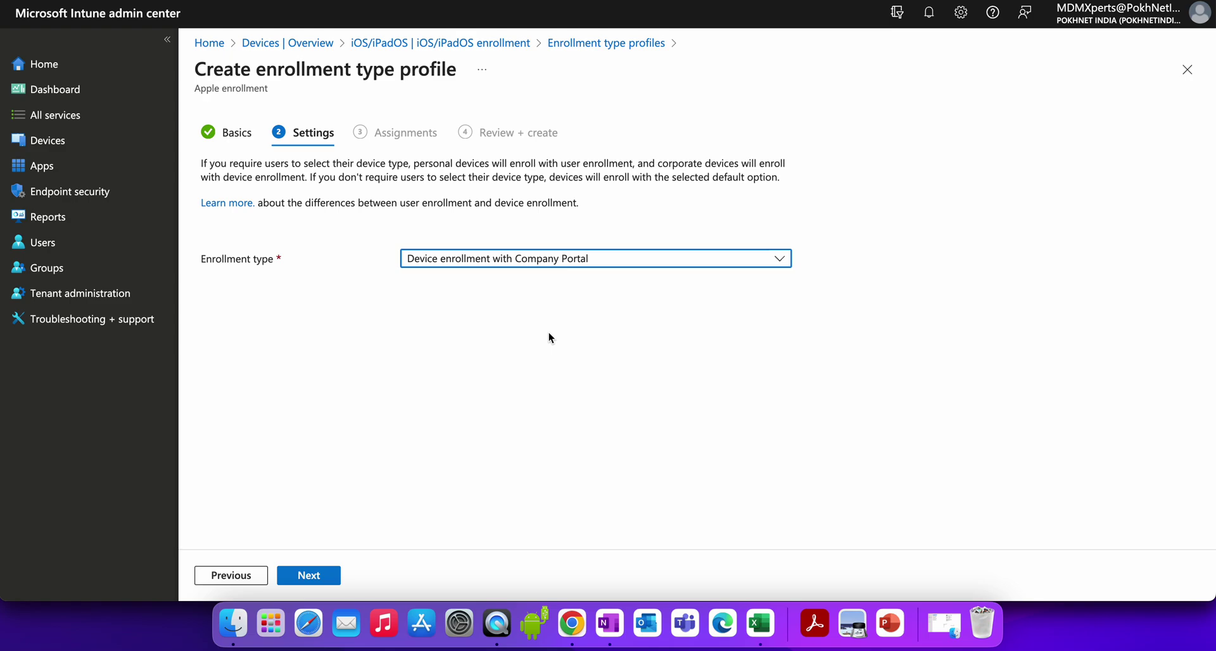
click(552, 260)
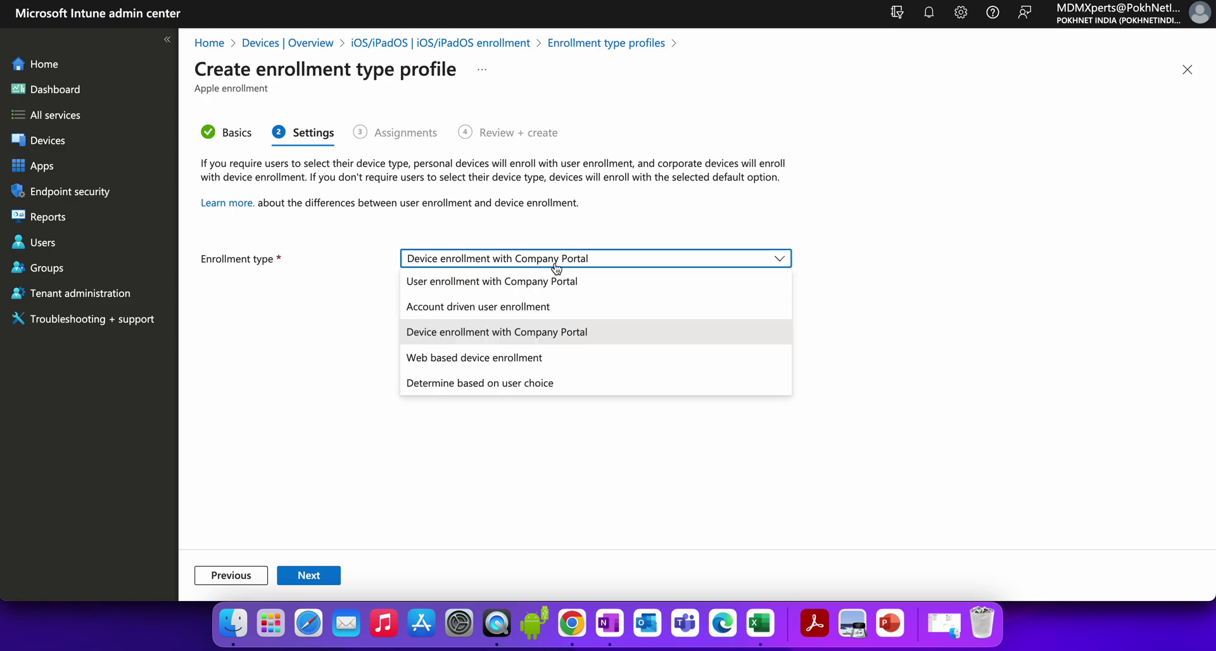
click(548, 355)
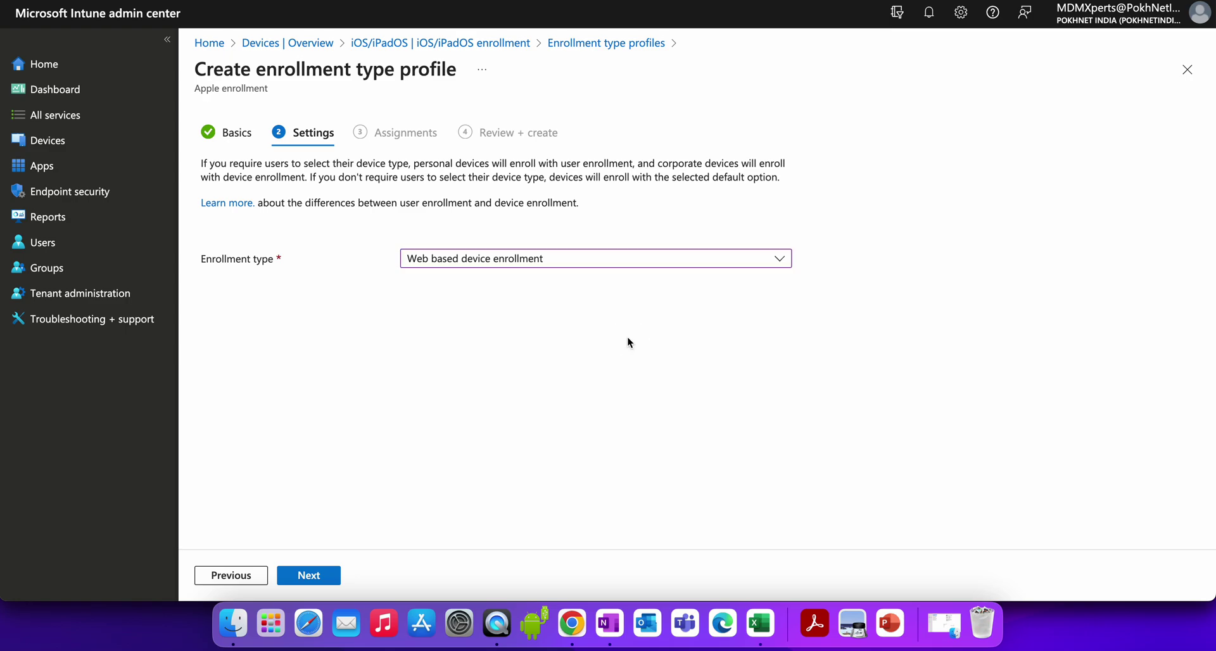
Step: Assign the enrollment profile to all users and create it
click(325, 578)
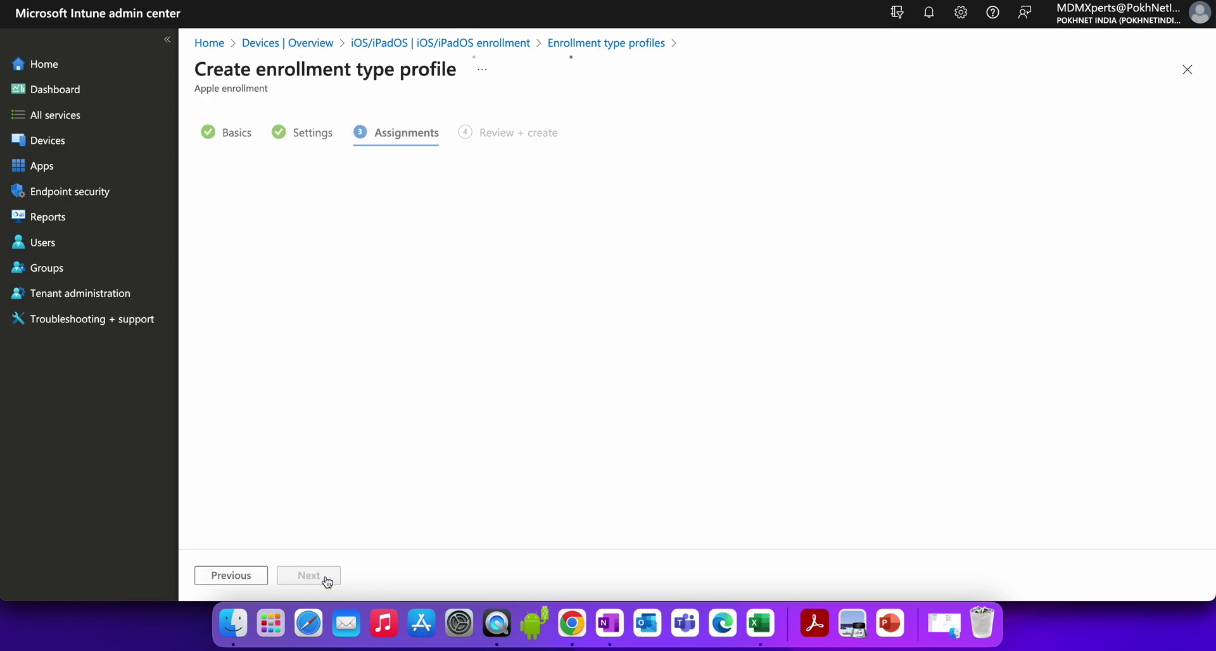
click(340, 190)
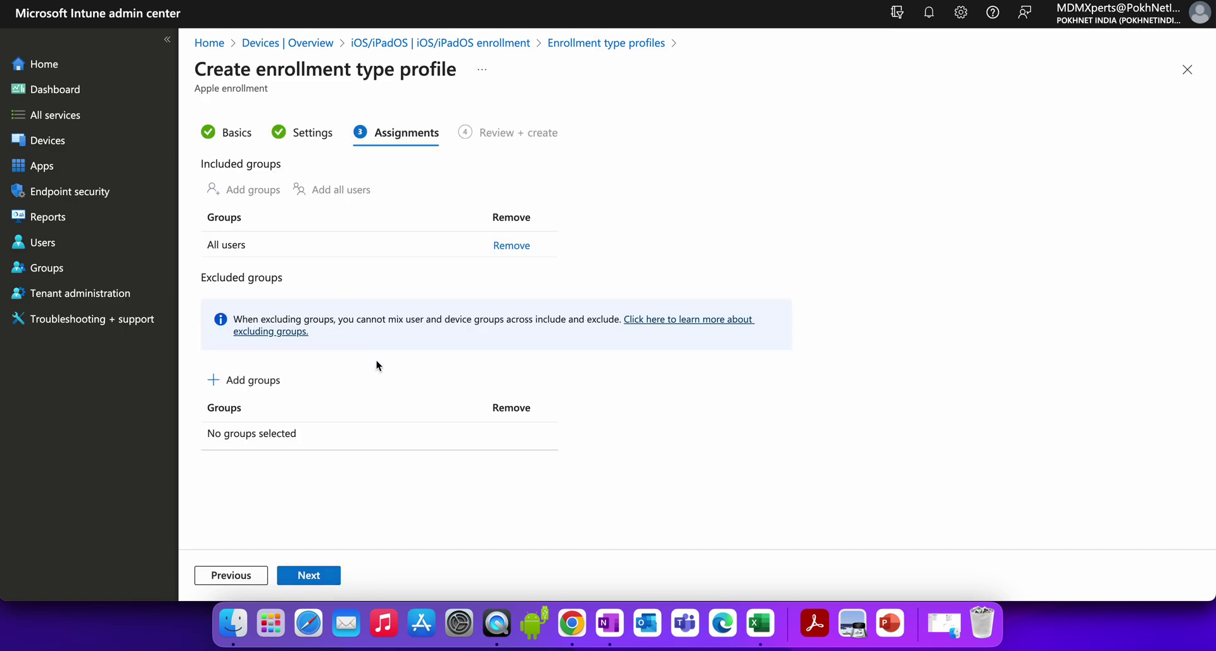
click(309, 575)
click(310, 575)
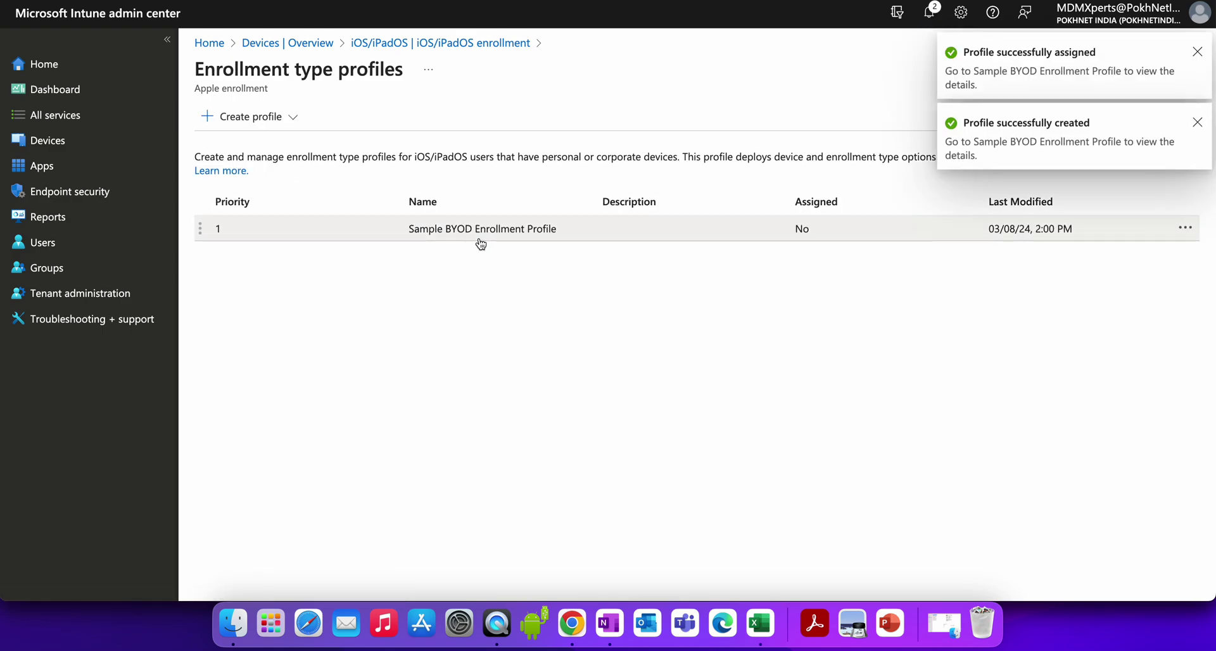
Step: Rename the enrollment type profile to "Sample BYOD Web based Enrollment Profile", save it, and return to the profile list
click(480, 237)
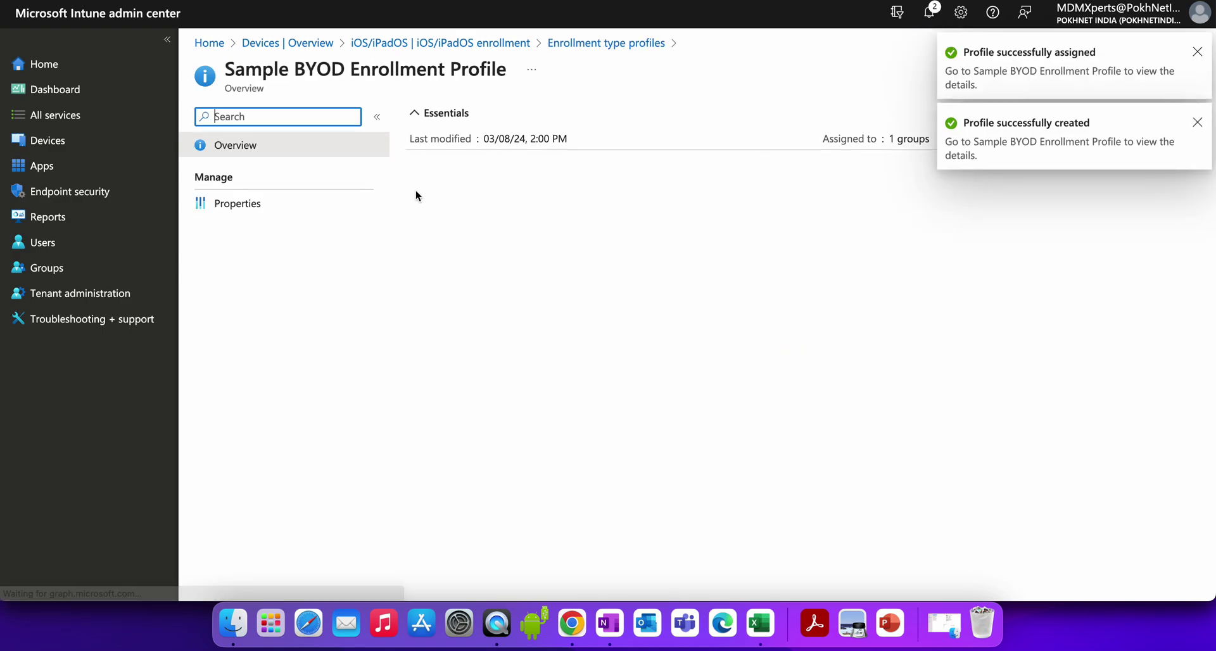
click(320, 206)
click(449, 138)
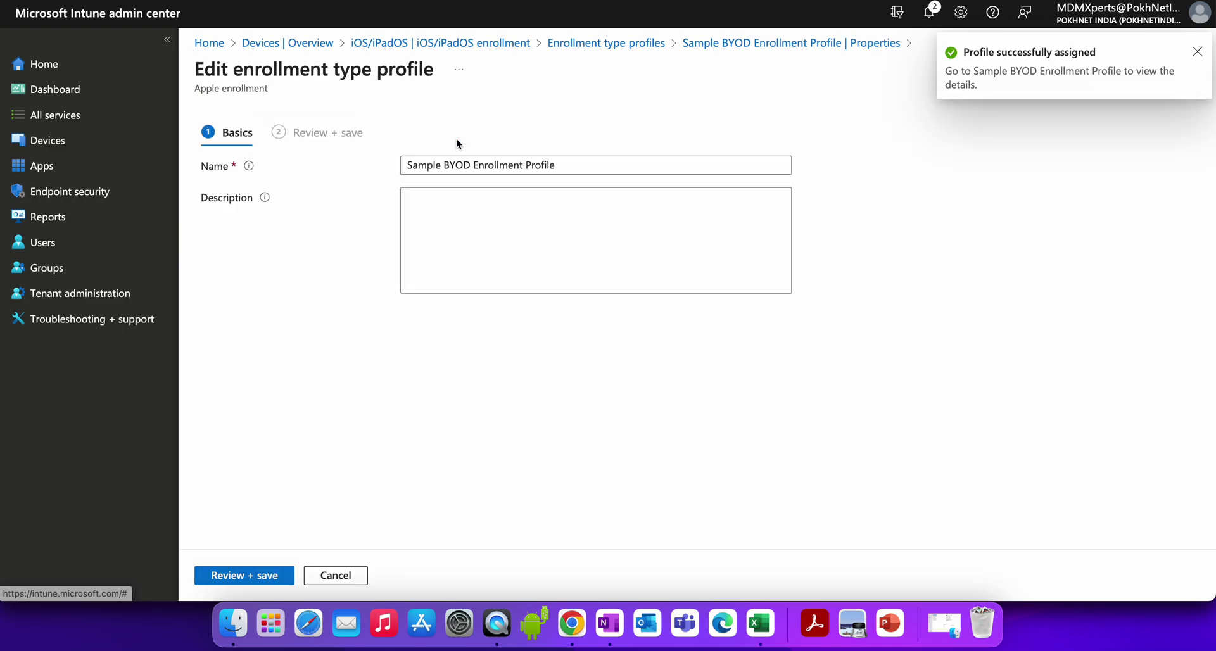
click(475, 170)
text(Web based)
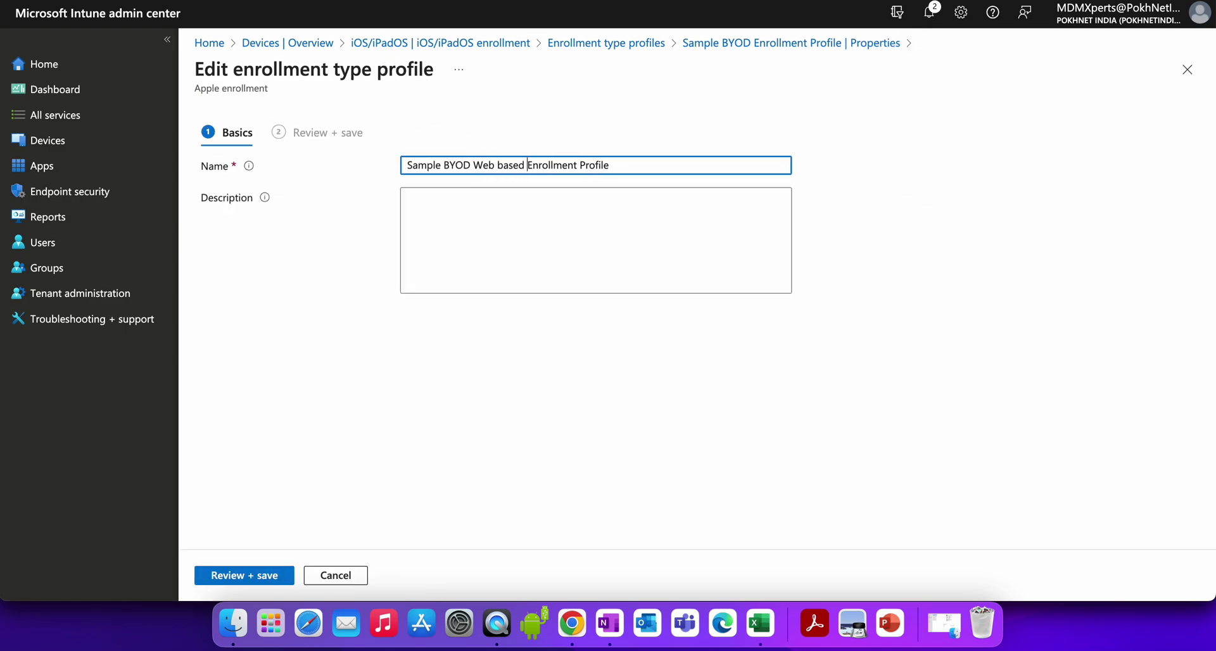
click(257, 580)
click(240, 577)
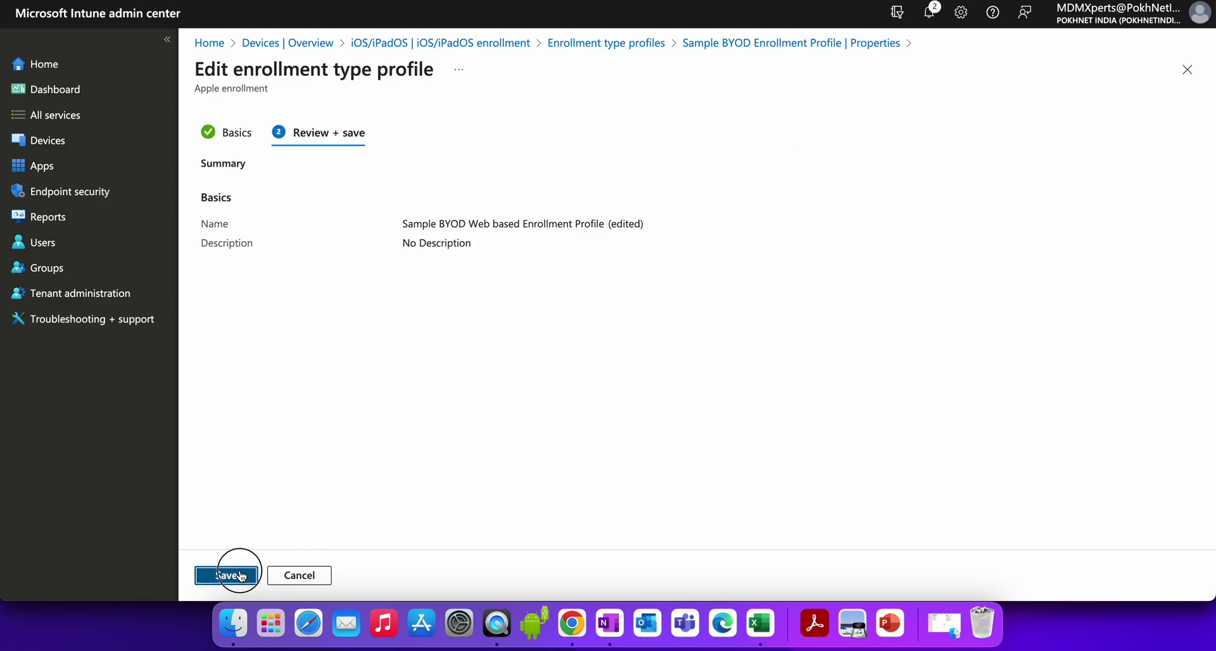
click(632, 43)
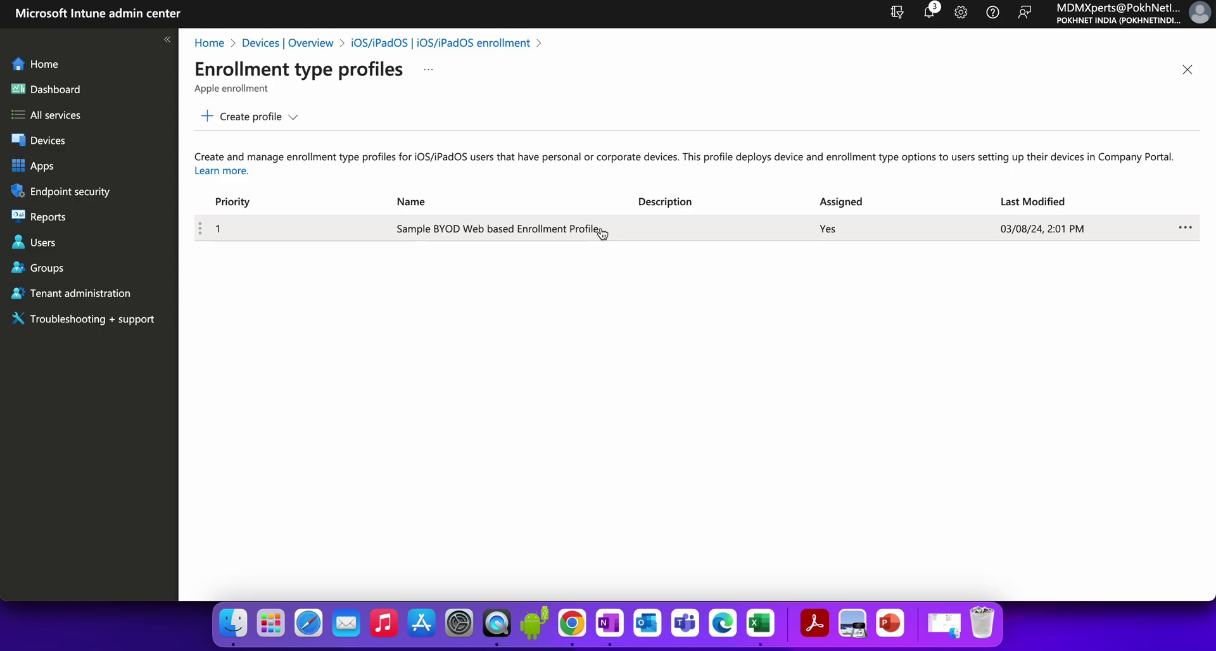
Step: Create a new iOS/iPadOS configuration policy with the Templates profile type and the Device features template
click(95, 141)
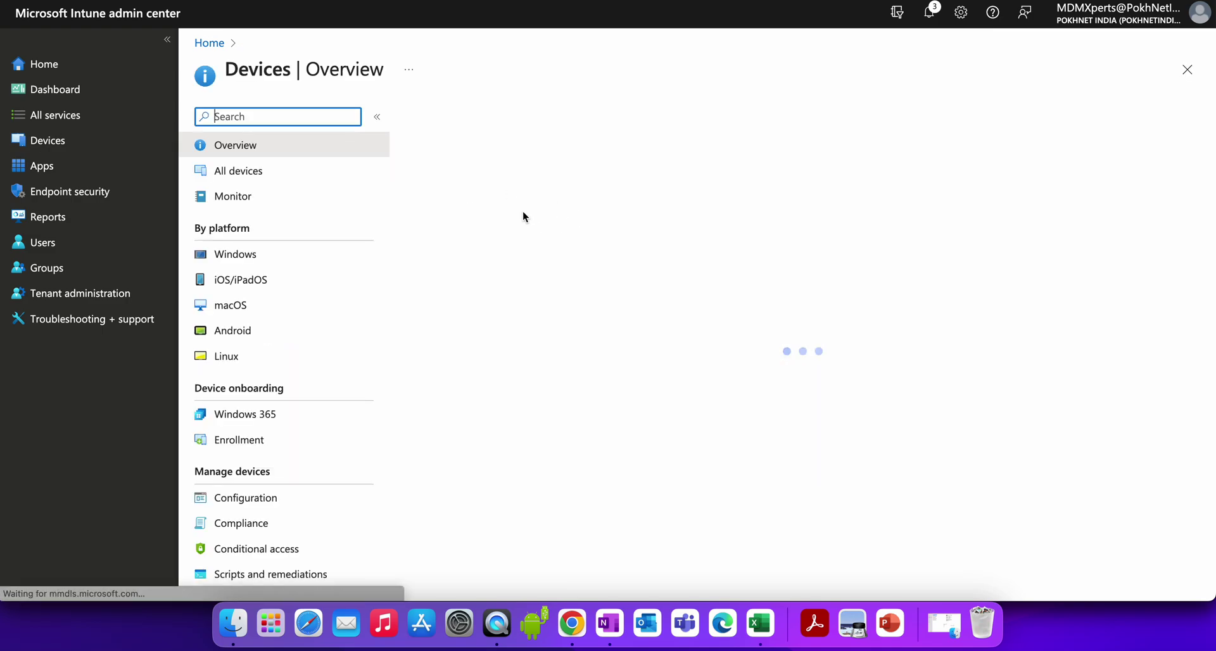
click(658, 213)
click(315, 255)
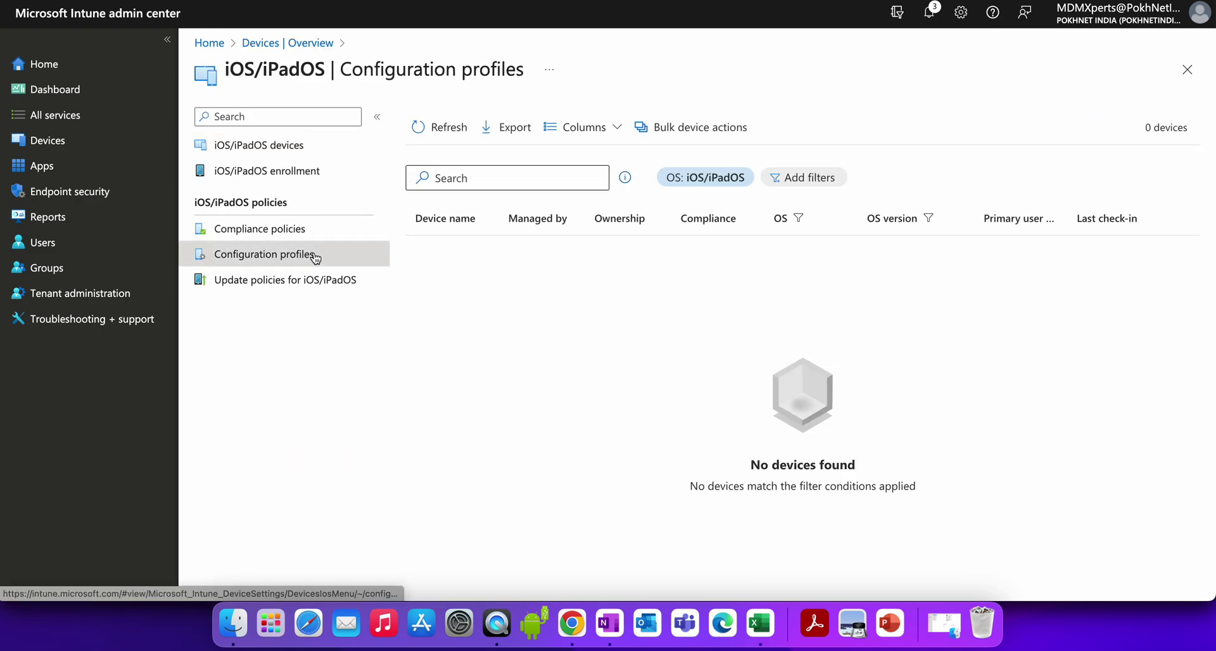
click(474, 174)
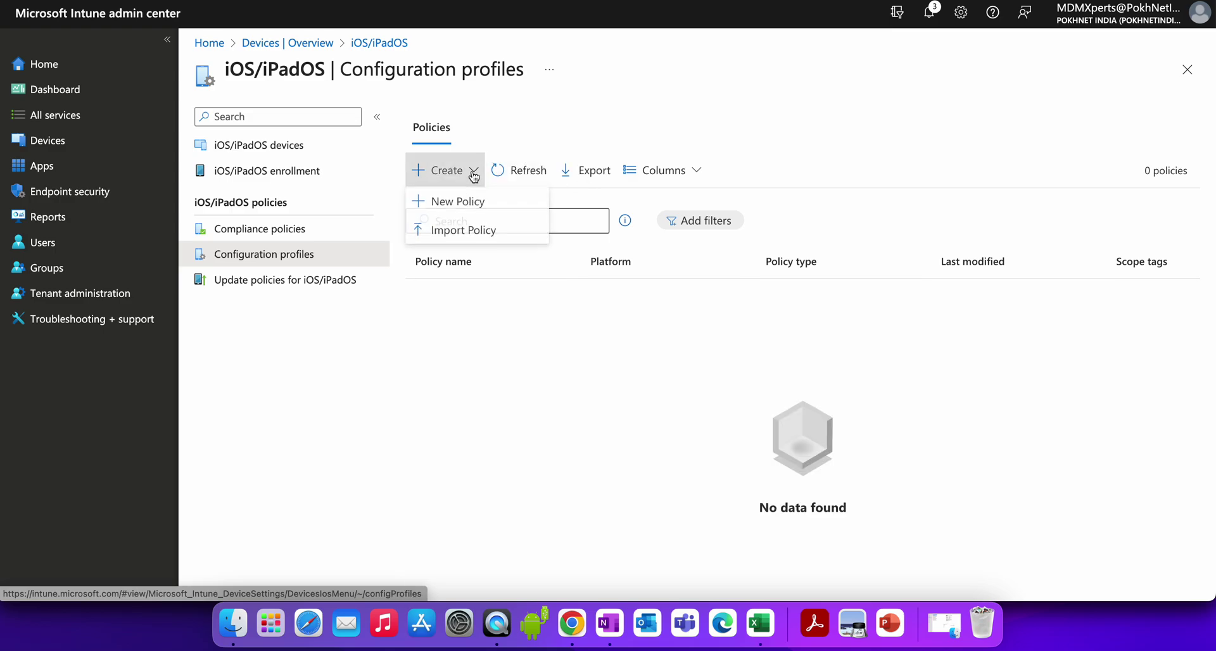
click(480, 204)
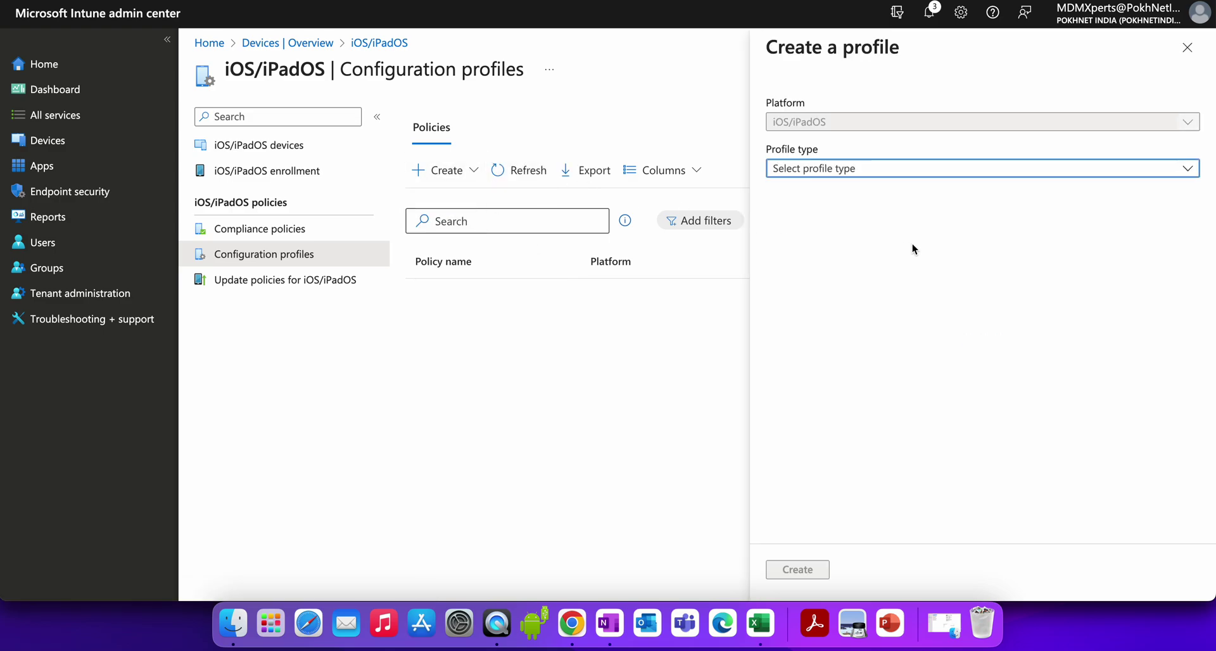
click(898, 176)
click(874, 217)
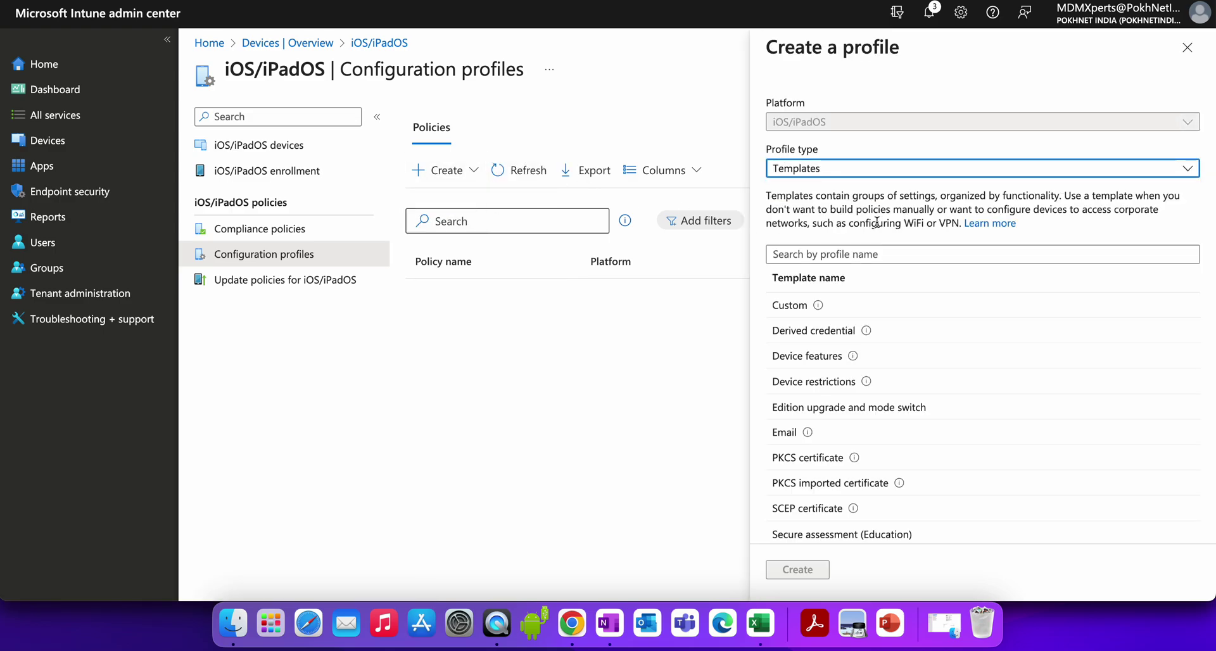
click(824, 362)
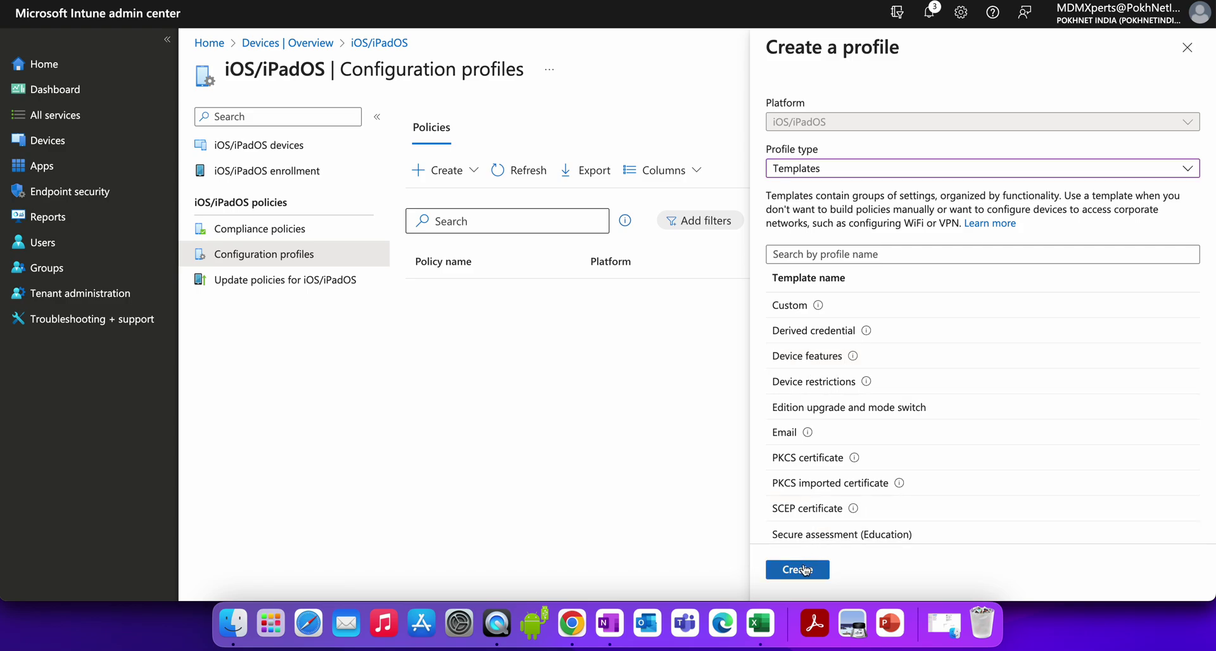
click(799, 569)
Step: Name the device features profile "Apple iOS JIT SSO Policy" and continue to its configuration settings
click(476, 168)
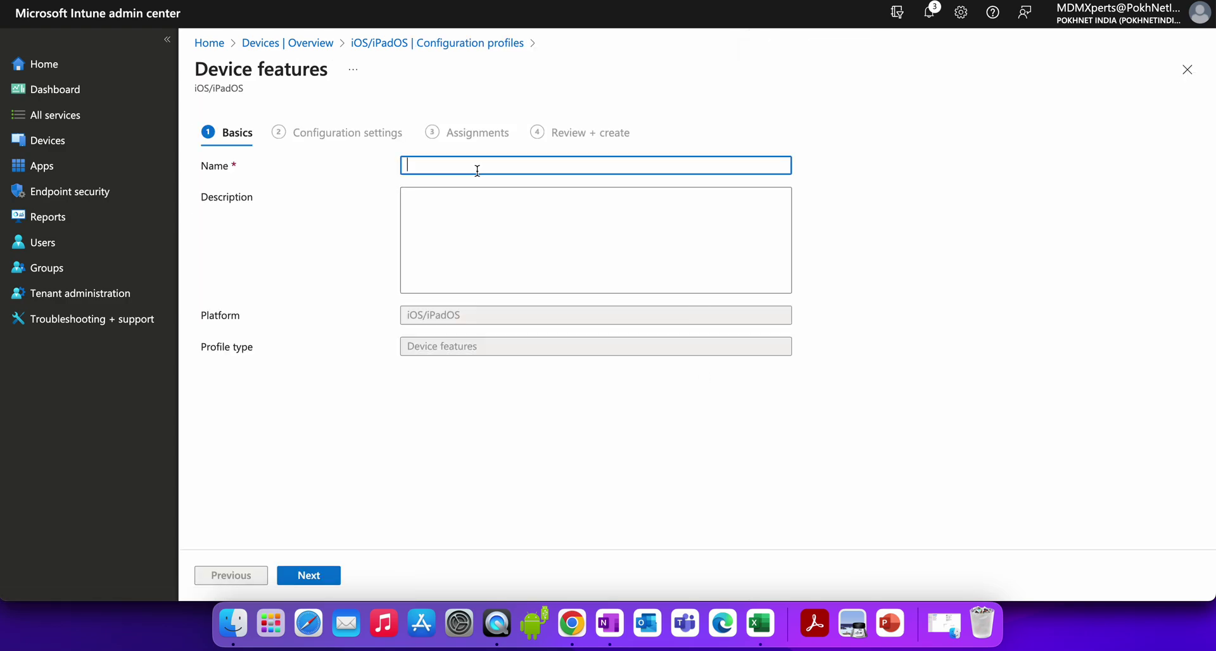
text(JIust)
click(408, 165)
text(Apple iOS)
key(End)
key(BackSpace)
key(BackSpace)
key(BackSpace)
text(IT SSO Policy)
click(333, 578)
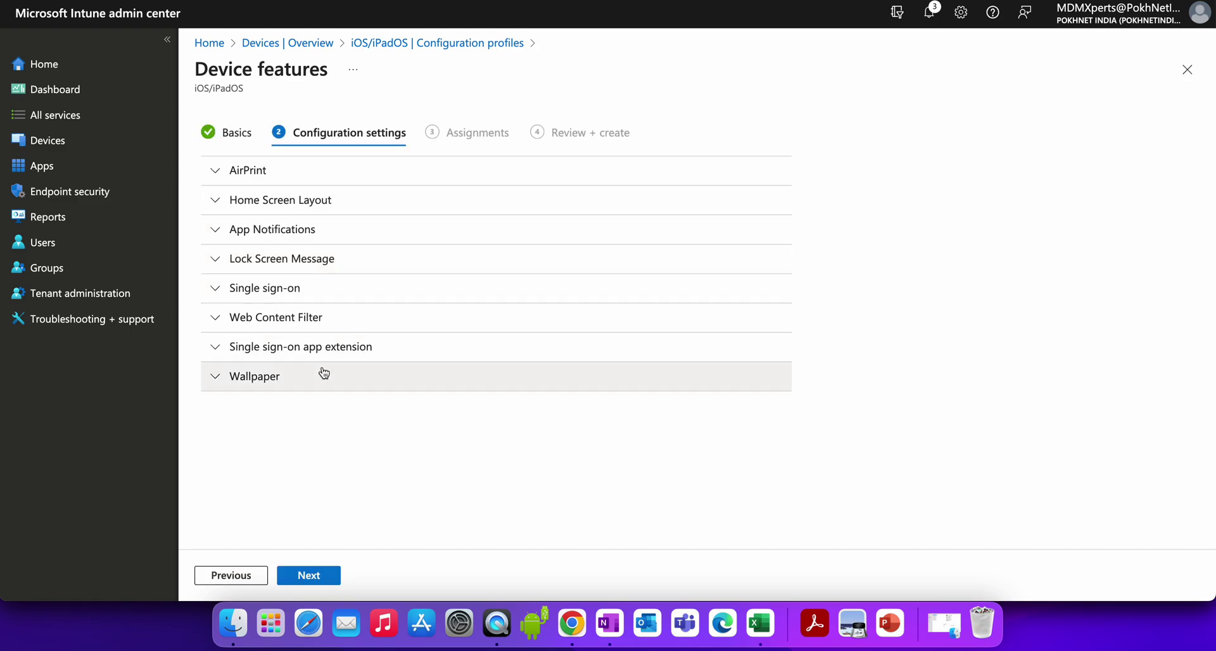
click(346, 288)
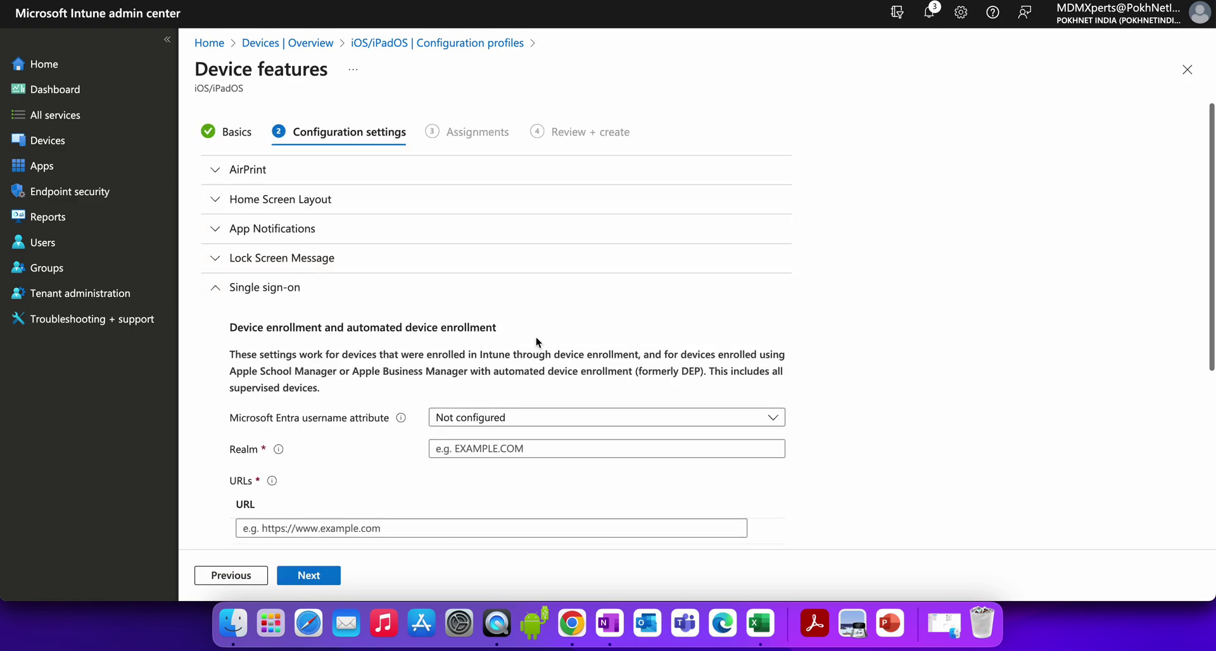
scroll(535, 337, down, 3)
click(484, 260)
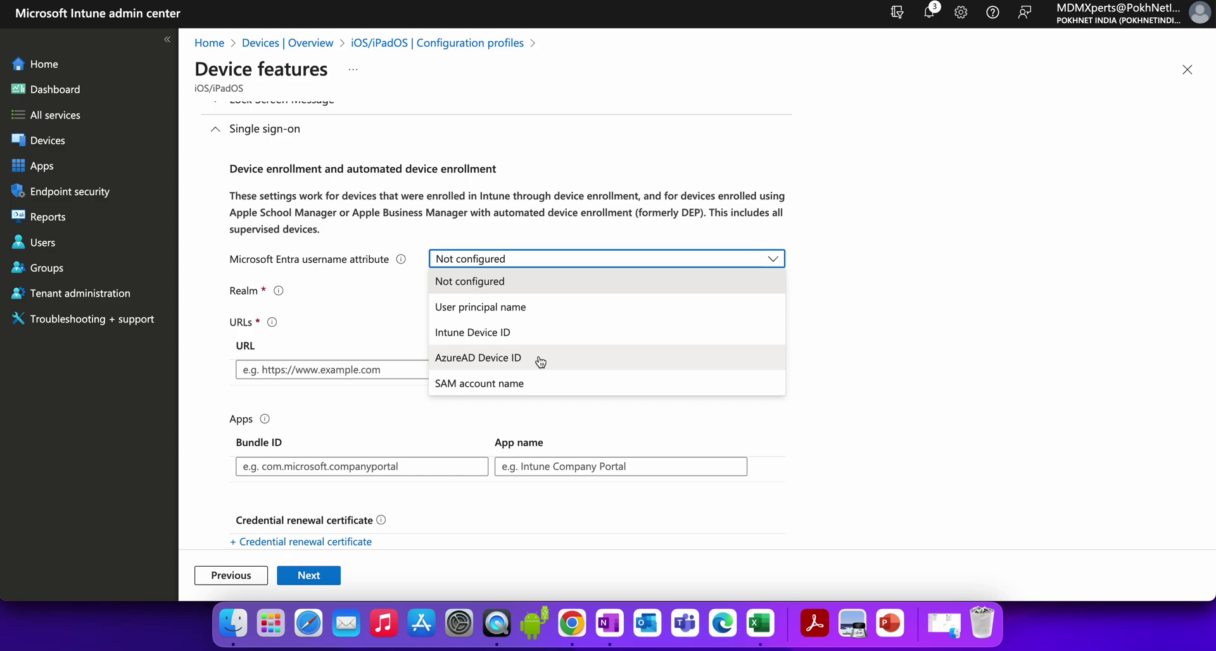
click(288, 129)
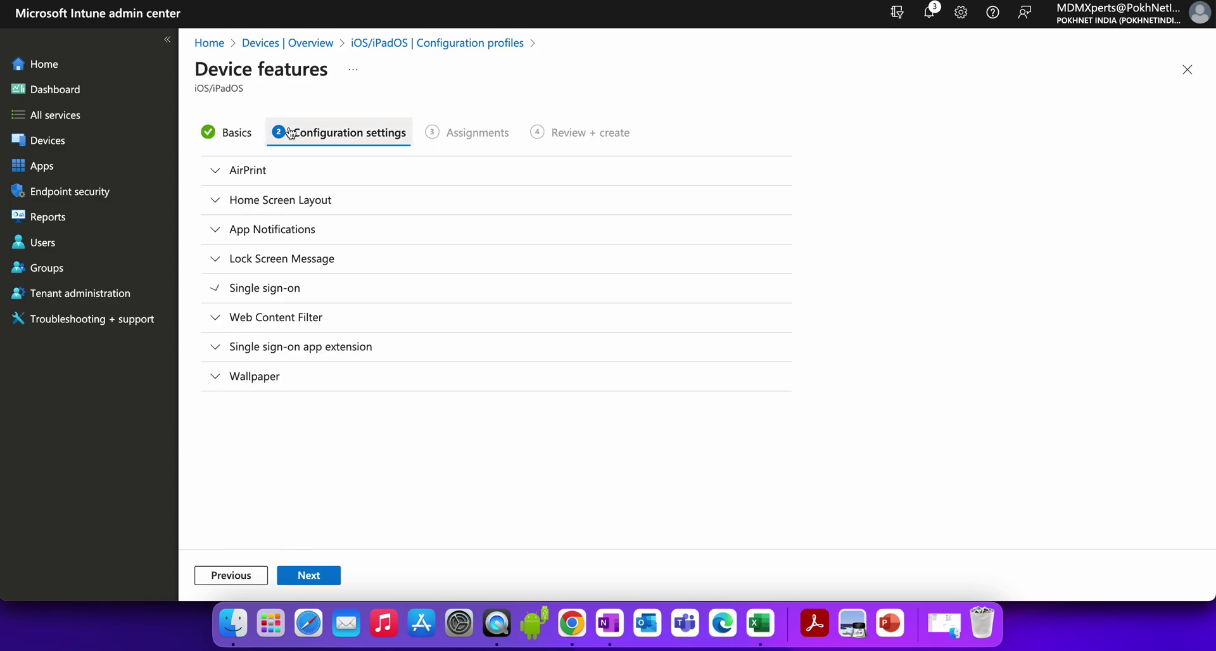
Step: In the Single sign-on app extension settings, set the SSO app extension type to Microsoft Entra ID
click(369, 347)
scroll(534, 377, down, 1)
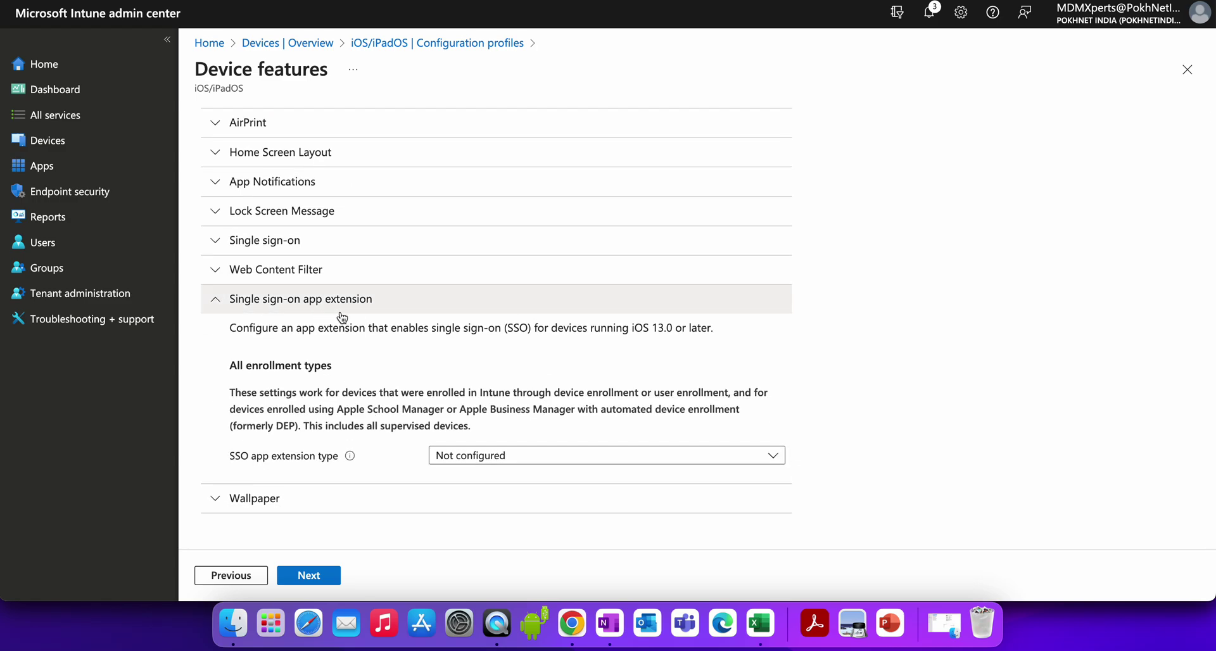
click(520, 451)
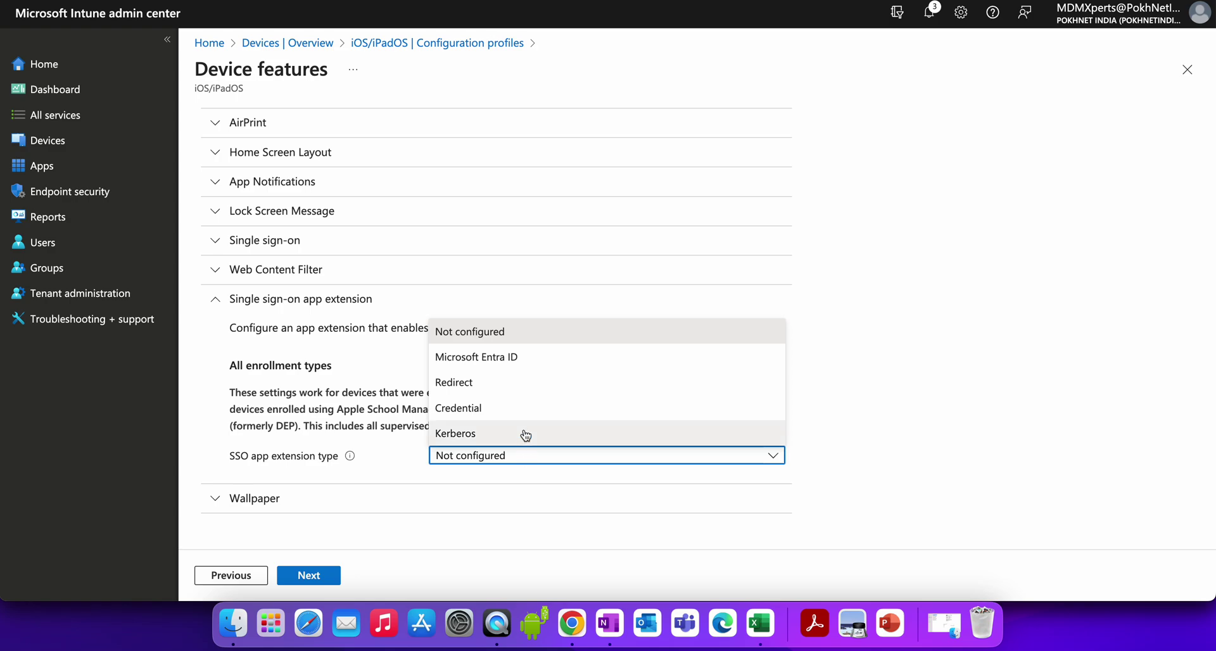
key(Escape)
key(Down)
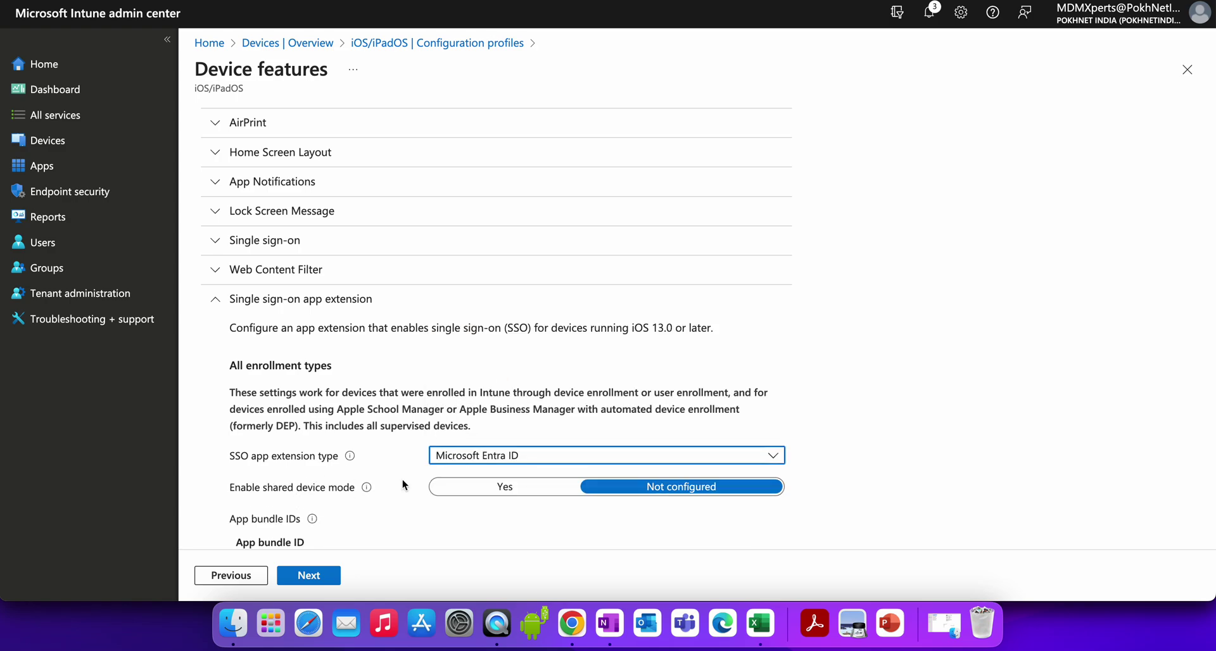
Step: Enter the app bundle ID com.apple.com.whatsapp for the SSO extension and change it to com.apple.com.zoom
scroll(433, 444, down, 3)
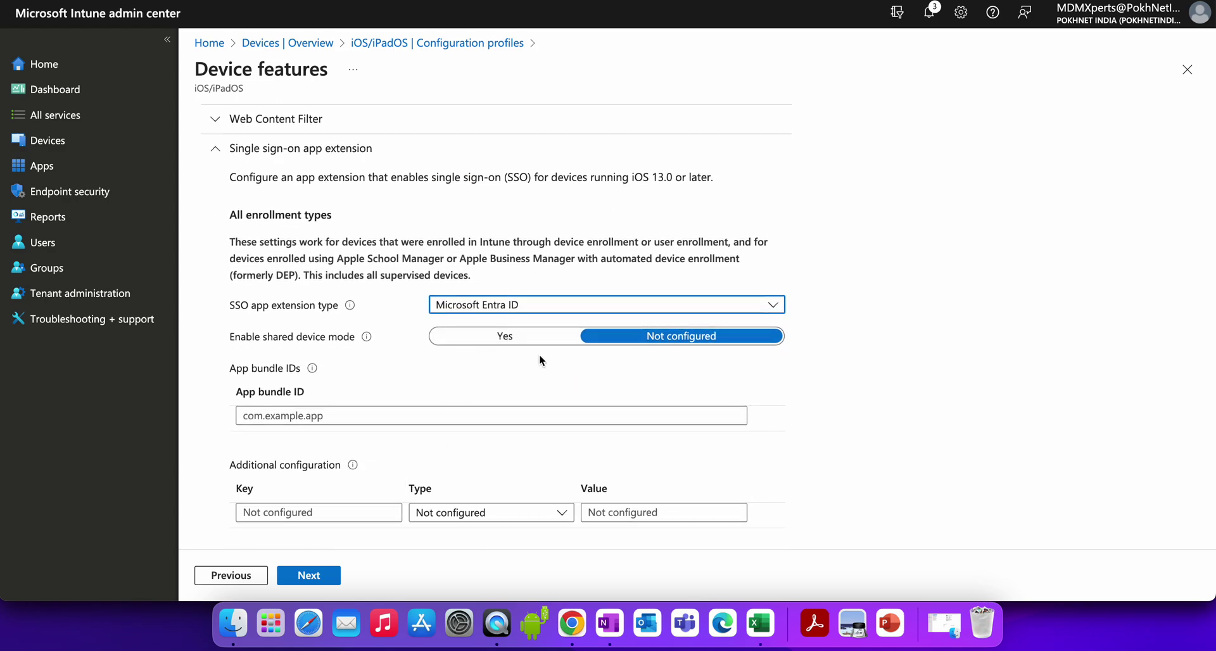
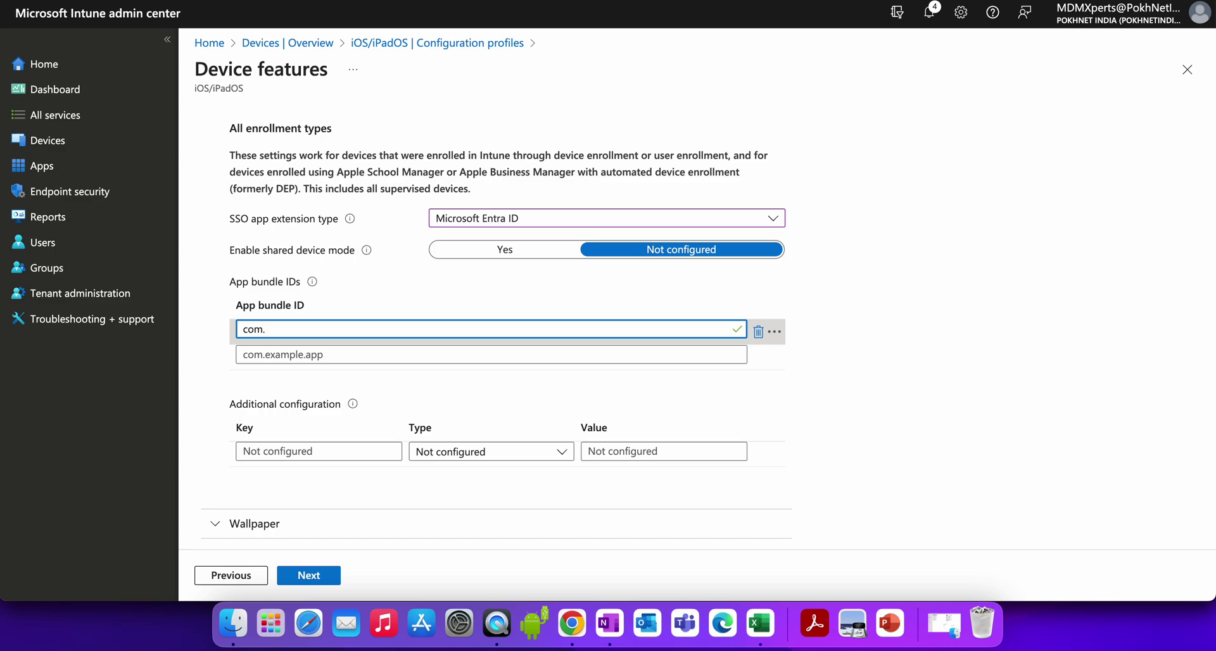
text(apple.com.whatsapp)
click(837, 306)
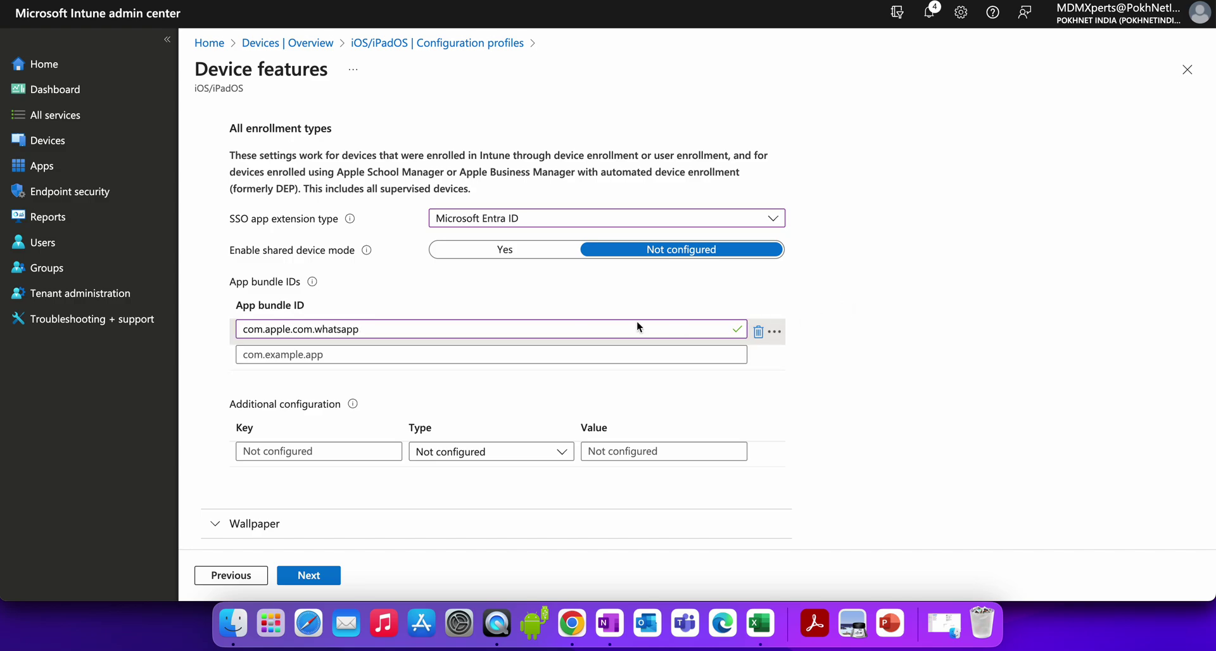
drag(359, 329, 318, 324)
text(zoom)
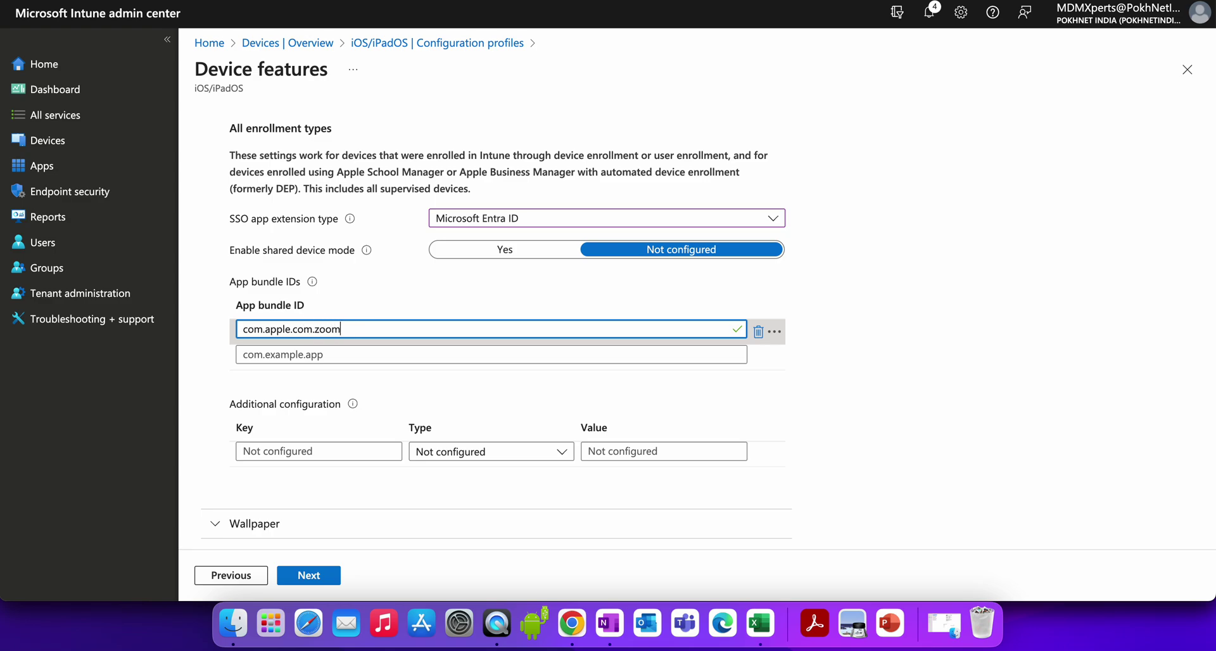
click(877, 312)
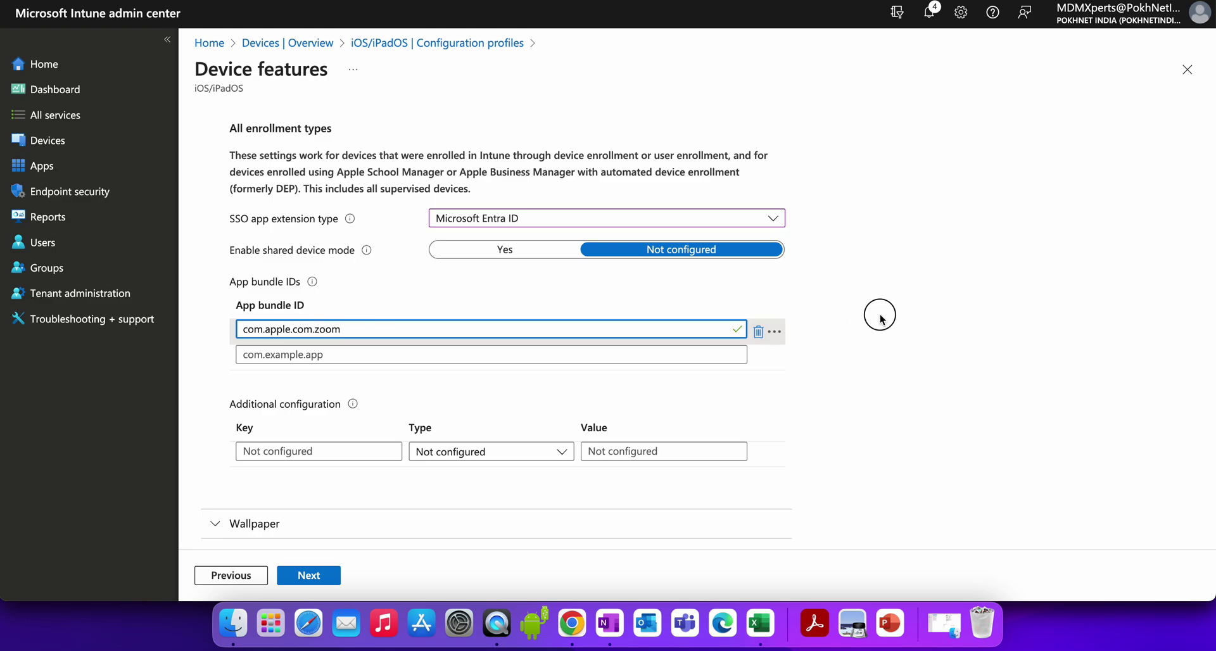
Step: Add an additional configuration entry with the key device_registration to the SSO app extension
click(316, 453)
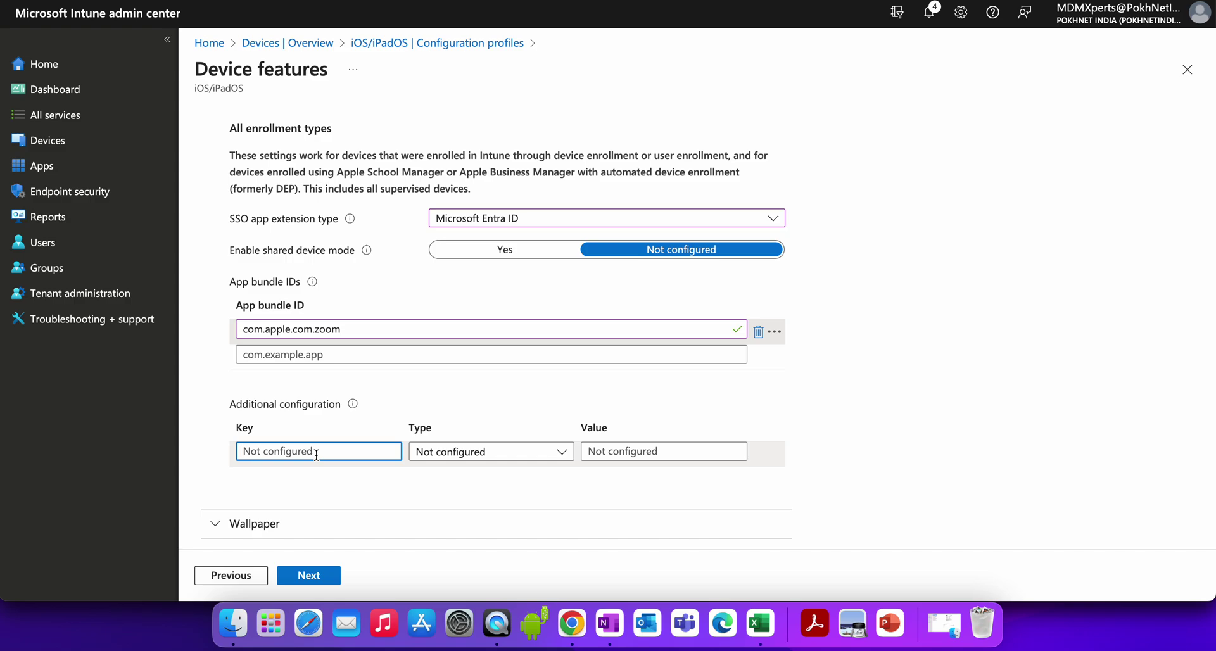
text(Devic)
key(BackSpace)
key(BackSpace)
key(BackSpace)
key(BackSpace)
key(BackSpace)
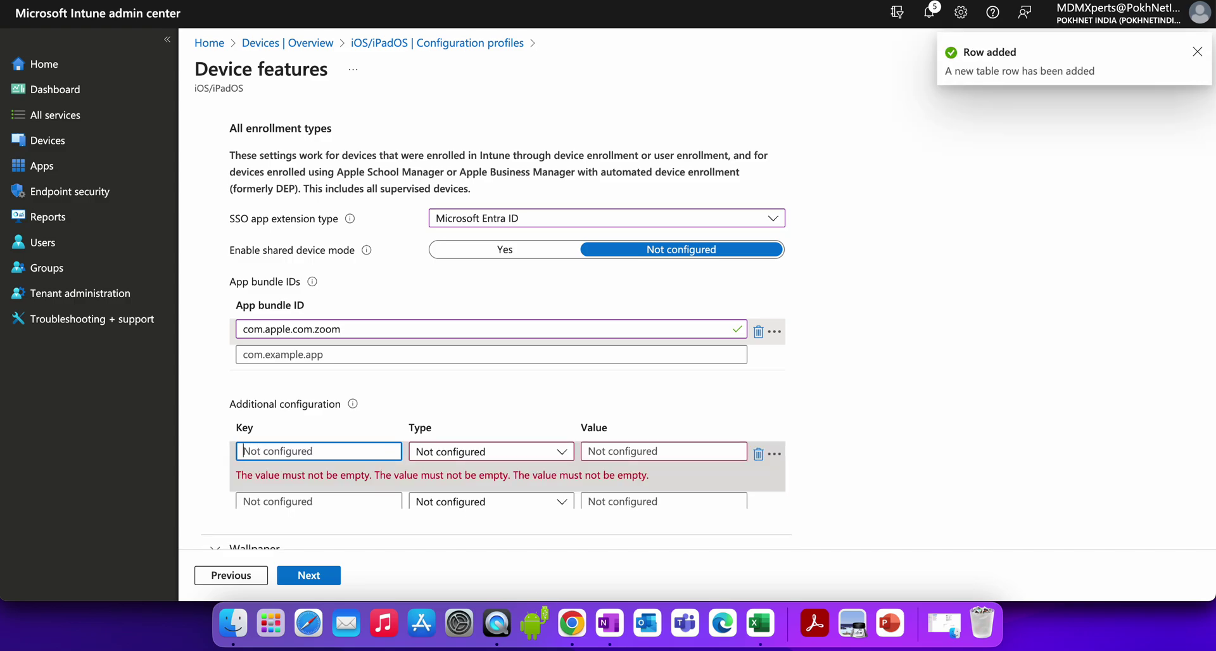
text(device)
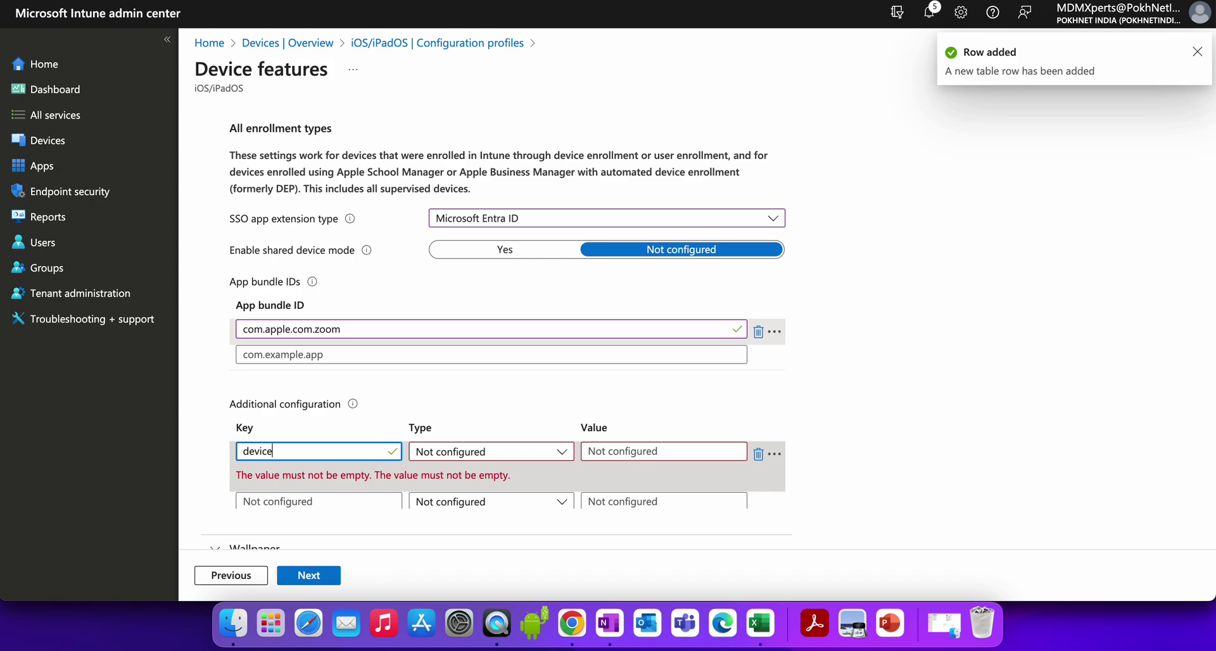
text(_regist)
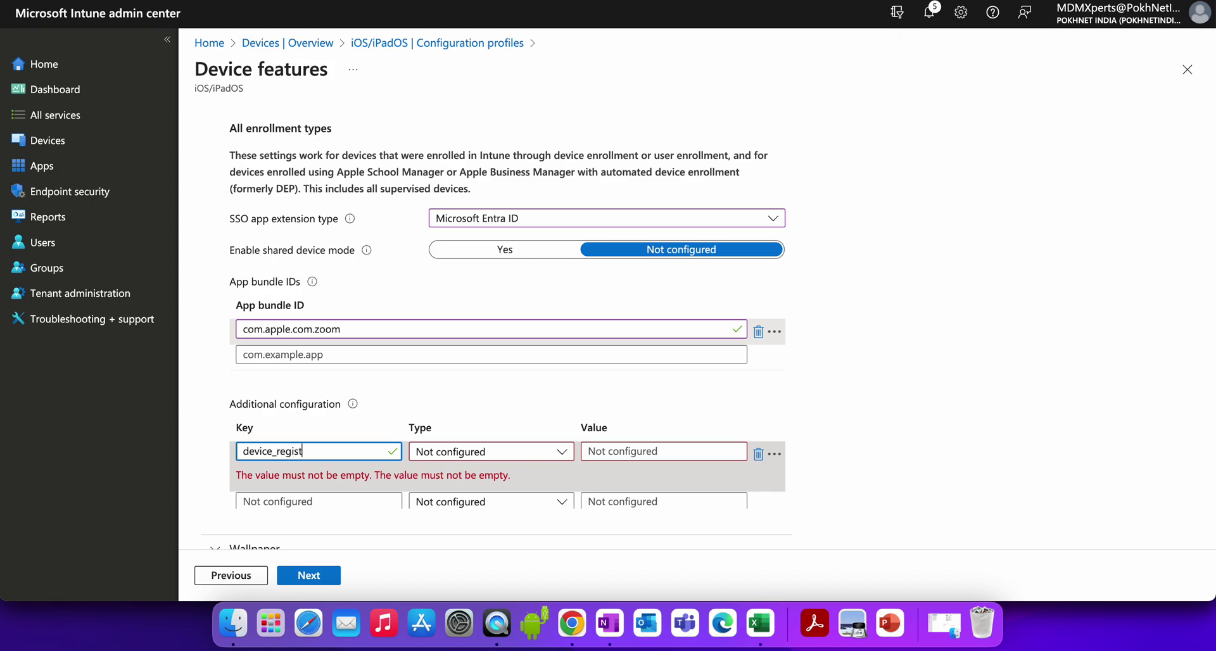
text(ration)
Step: Set the device_registration entry's type to String and its value to {{DEVICEREGISTRATION}}
click(423, 452)
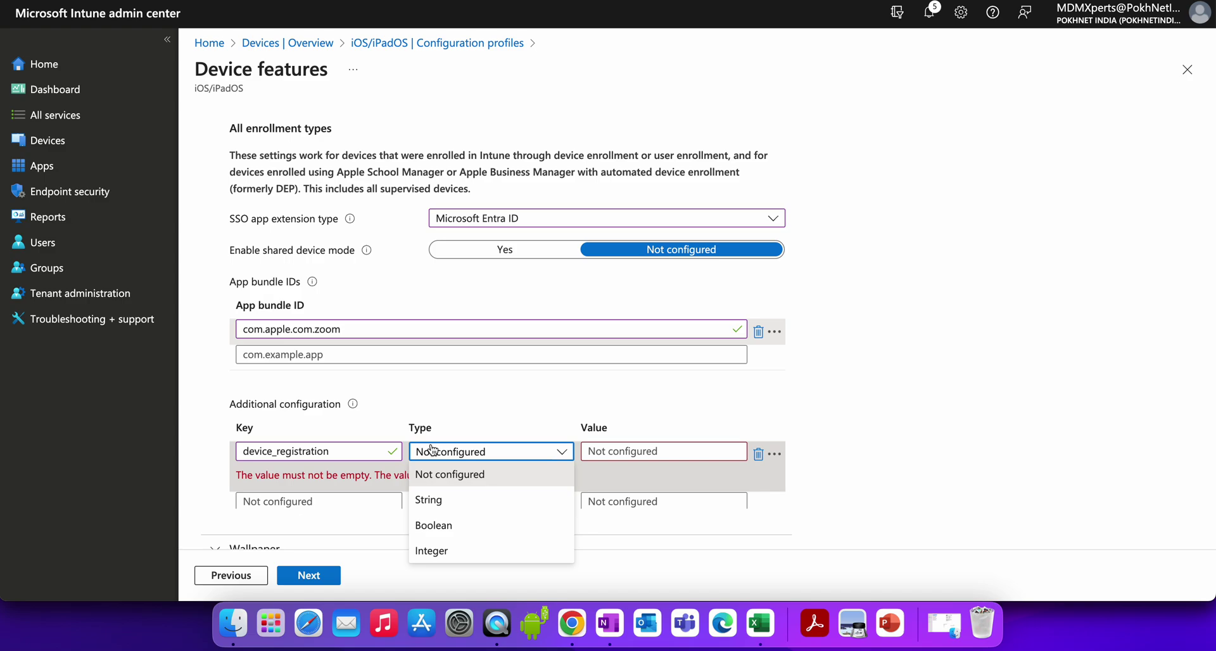
click(497, 504)
click(622, 458)
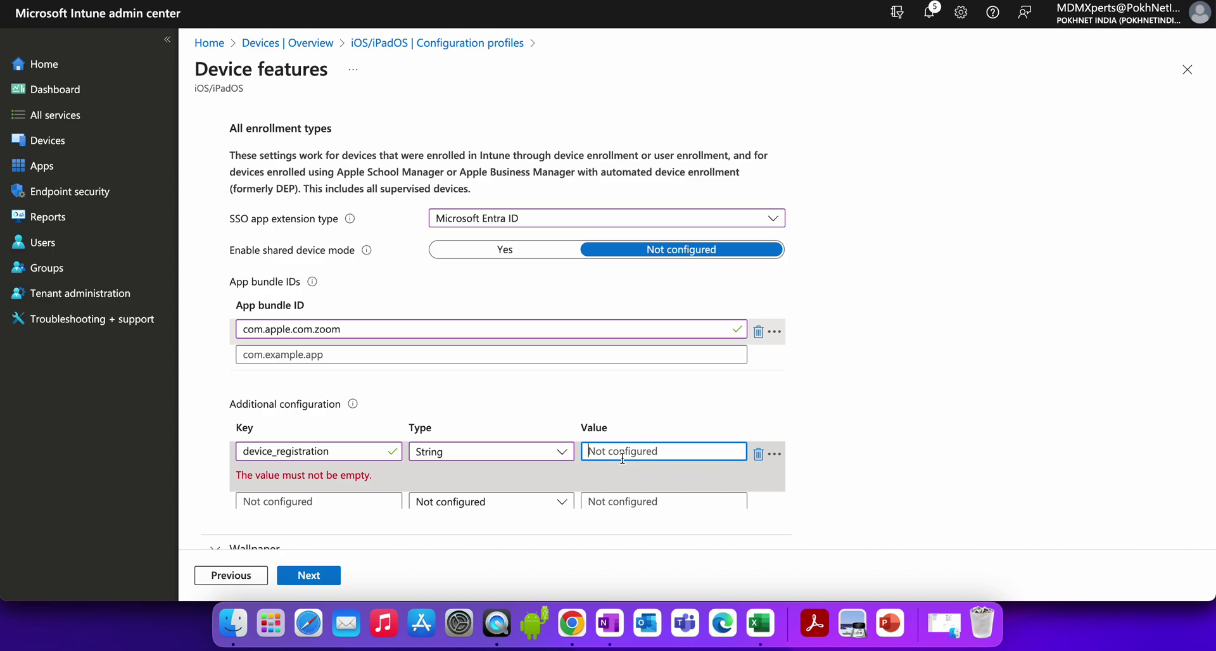
text({{De)
key(BackSpace)
key(BackSpace)
key(BackSpace)
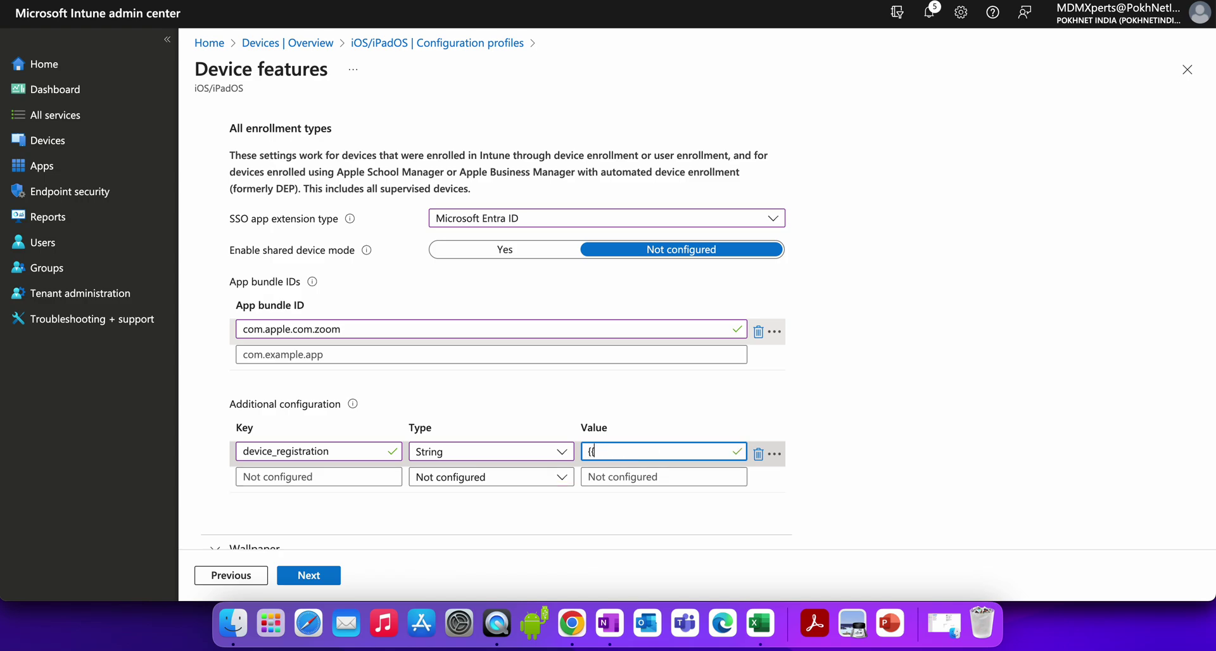
text({DEVICEREGISTRATION)
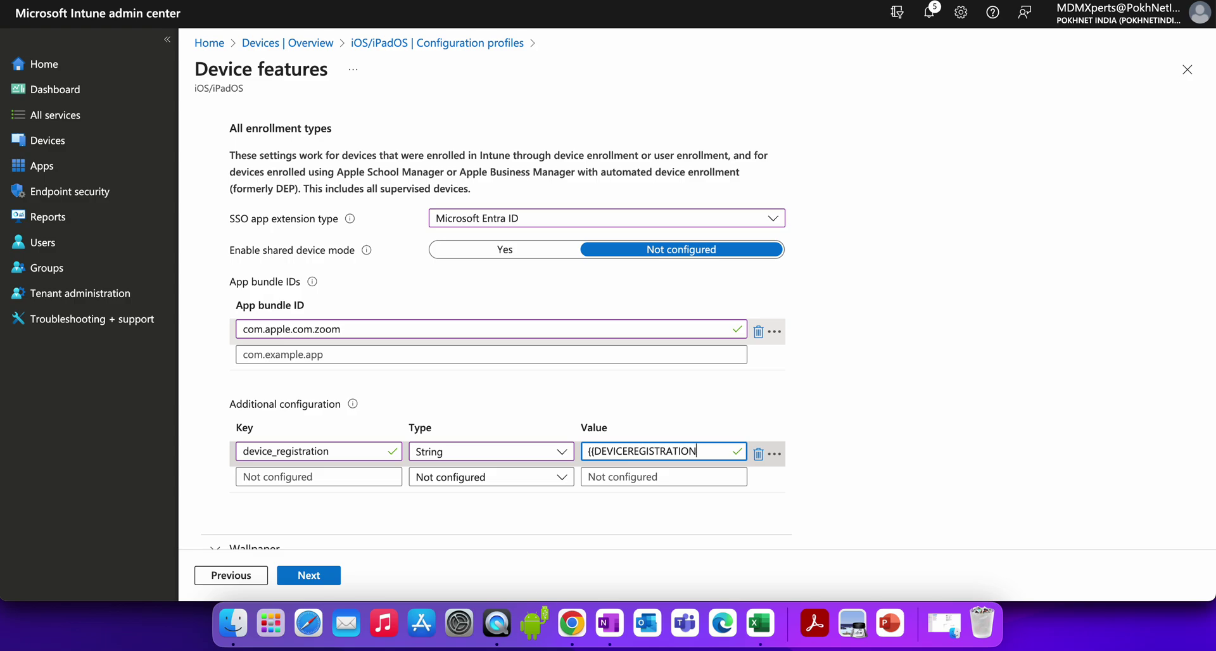
text(}})
Step: Add a second additional configuration entry with the key browser_sso_interaction_enabled to the SSO app extension
scroll(709, 333, down, 2)
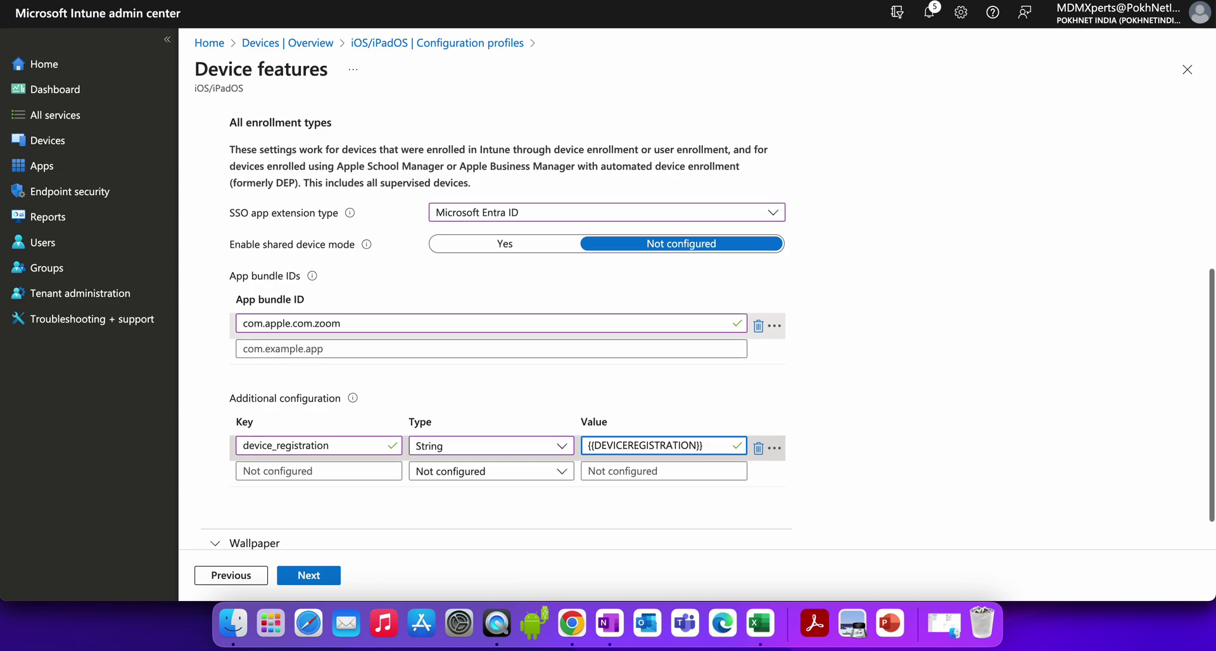
click(377, 423)
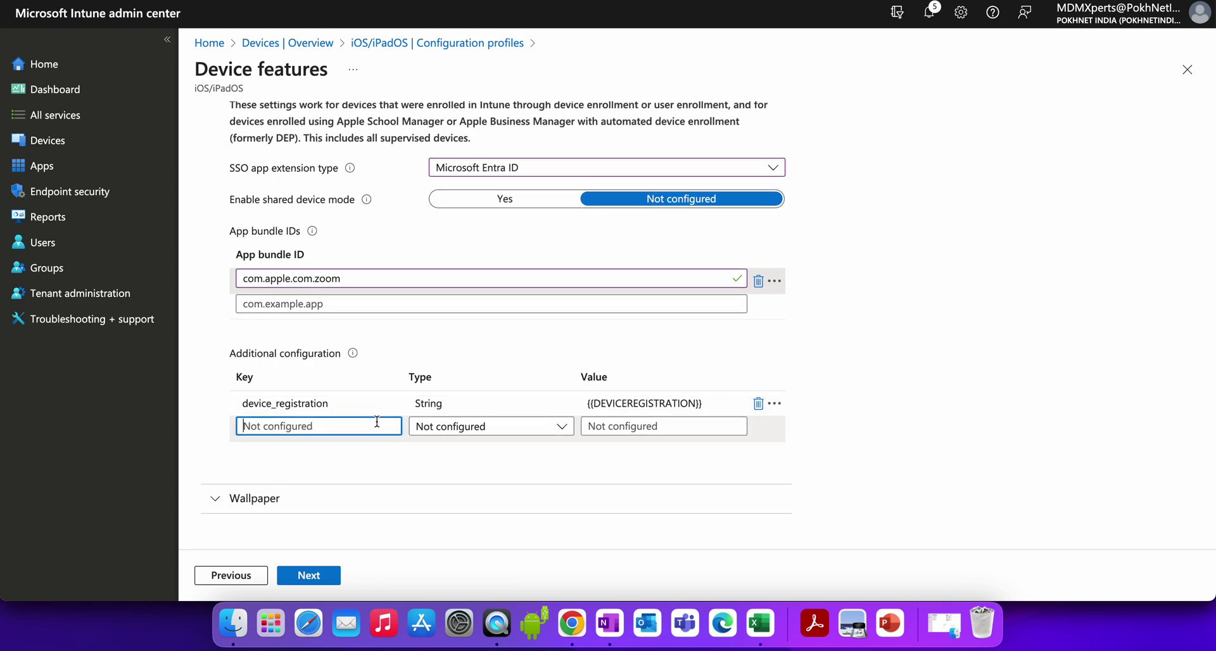
text(brows)
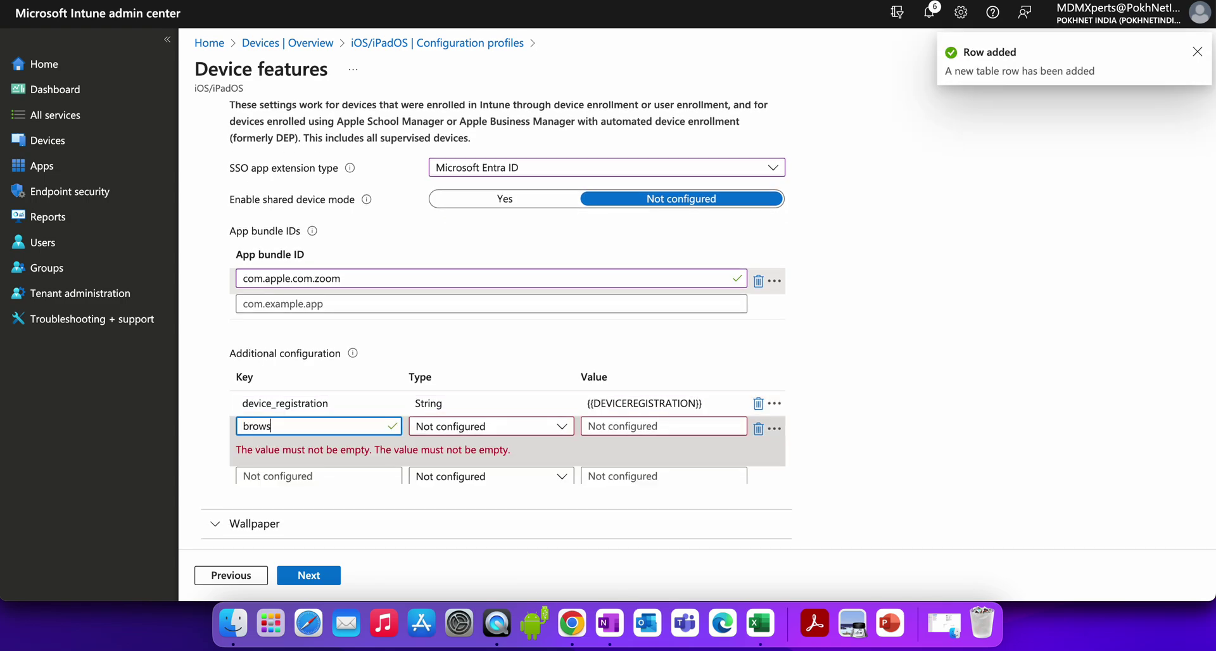
text(er_sso_int)
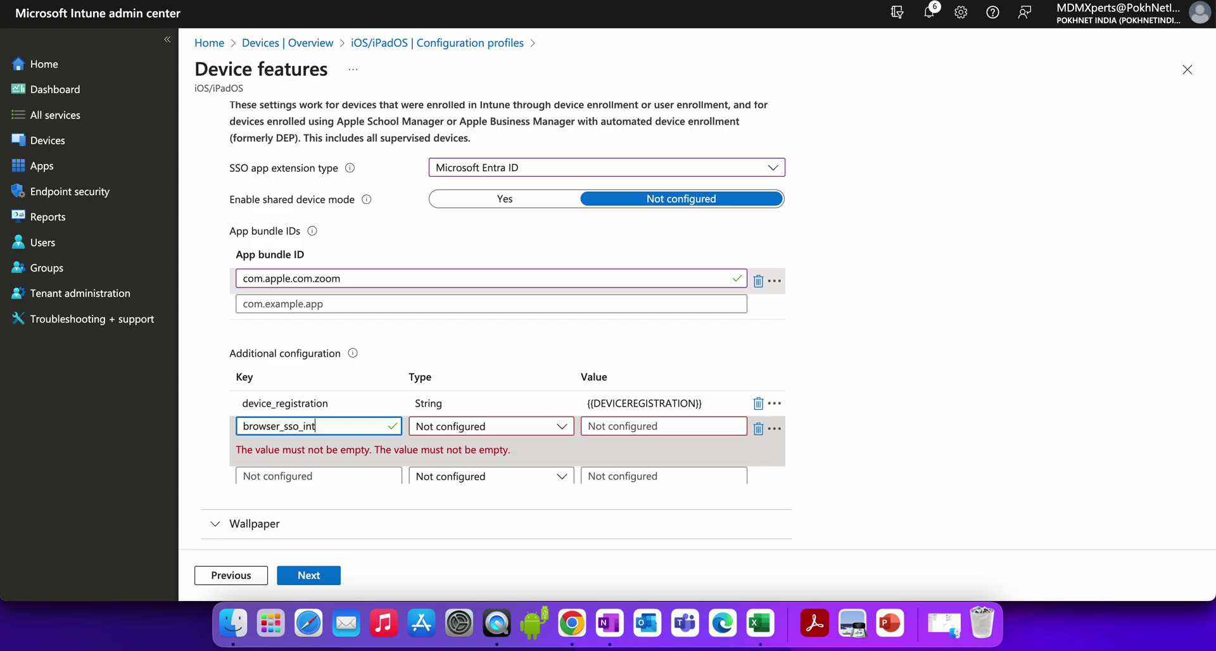
text(e)
key(BackSpace)
text(eraction_enabled)
Step: Set the browser_sso_interaction_enabled entry's type to Integer and its value to 1
click(475, 428)
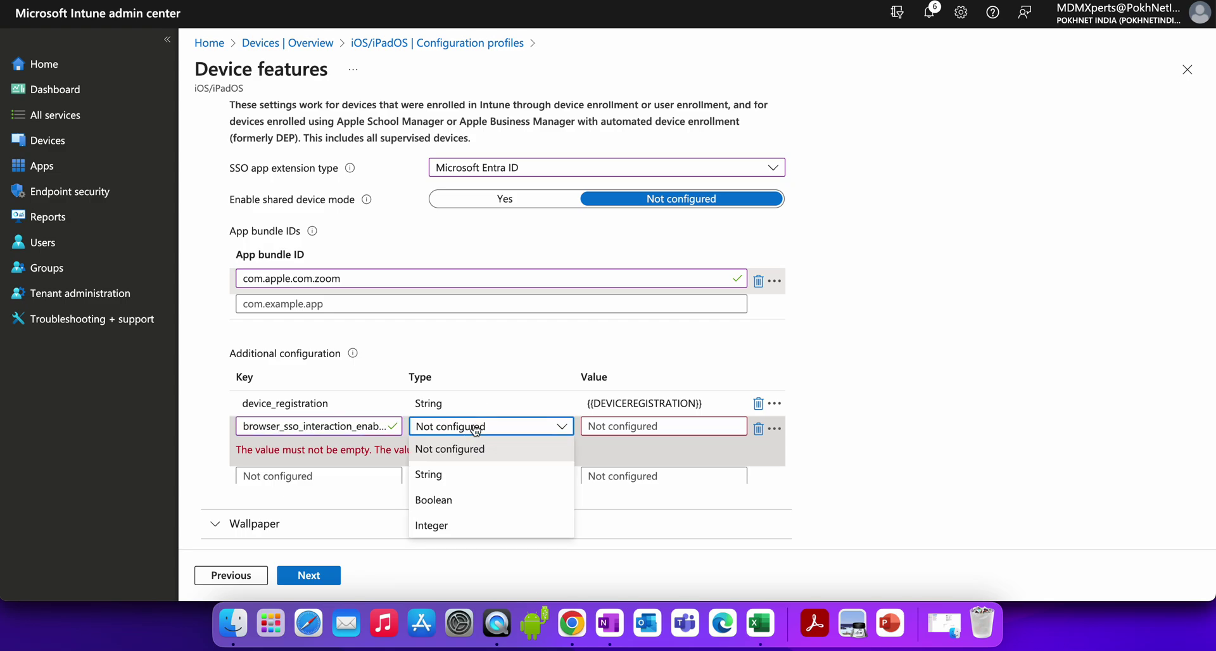
click(484, 525)
click(617, 428)
text(1)
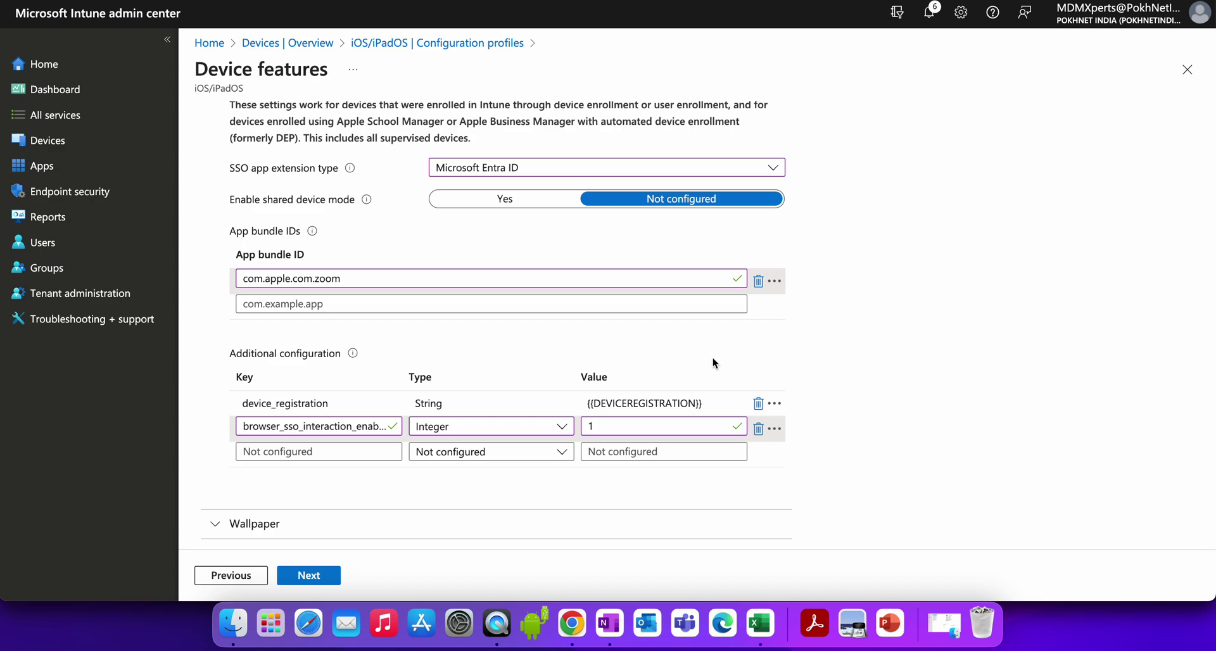
Step: Replace the com.apple.com.zoom app bundle ID with com.apple.camera
click(377, 279)
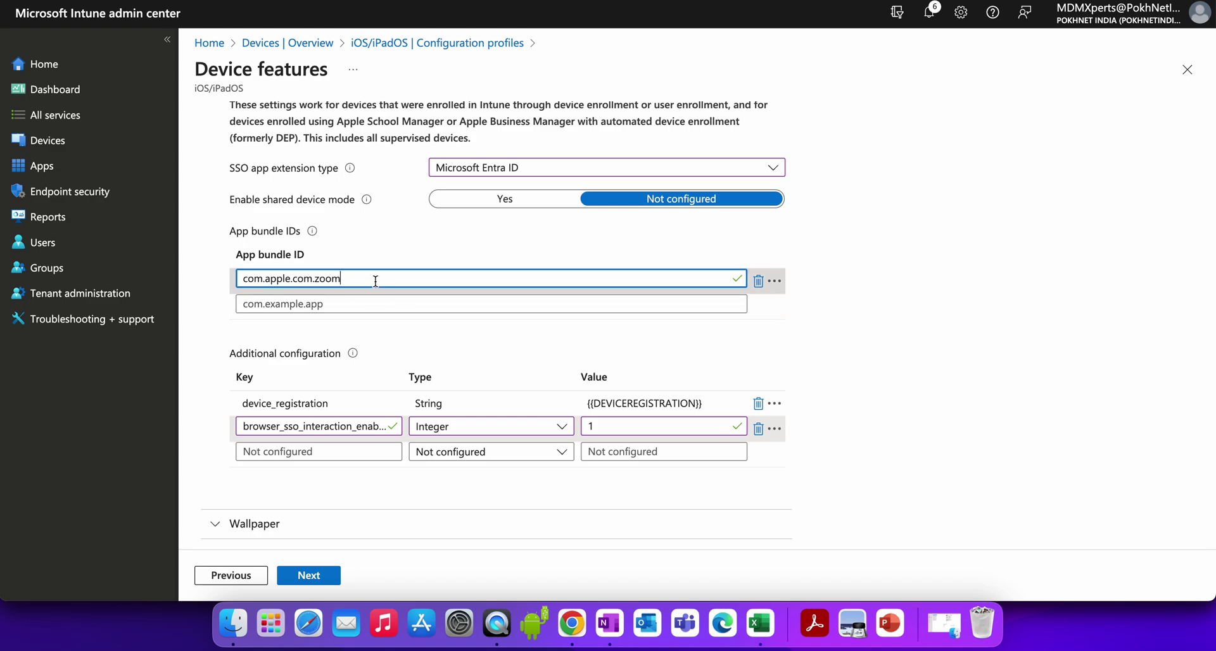
triple_click(364, 277)
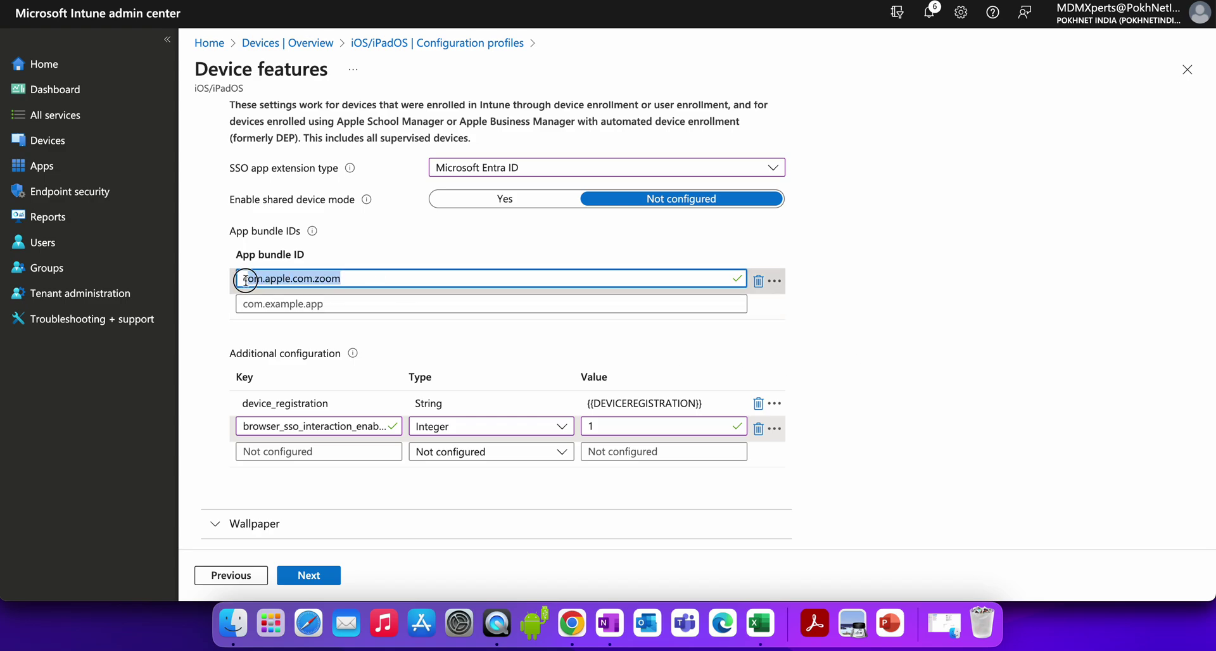
click(363, 273)
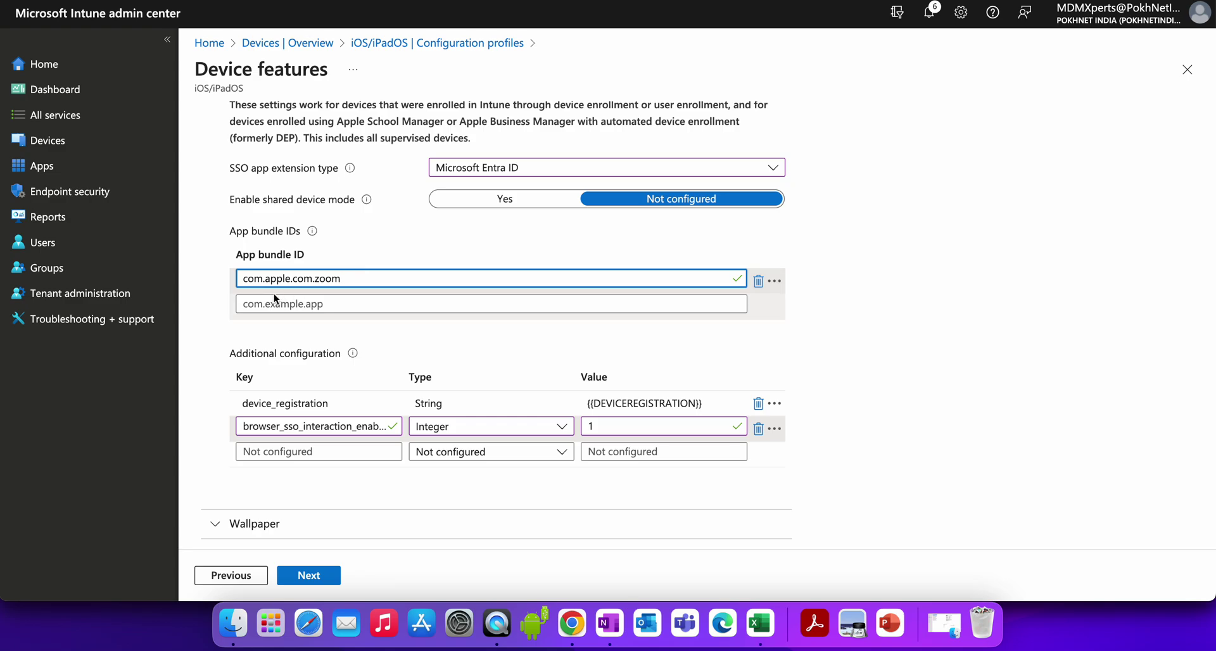
drag(345, 278, 243, 279)
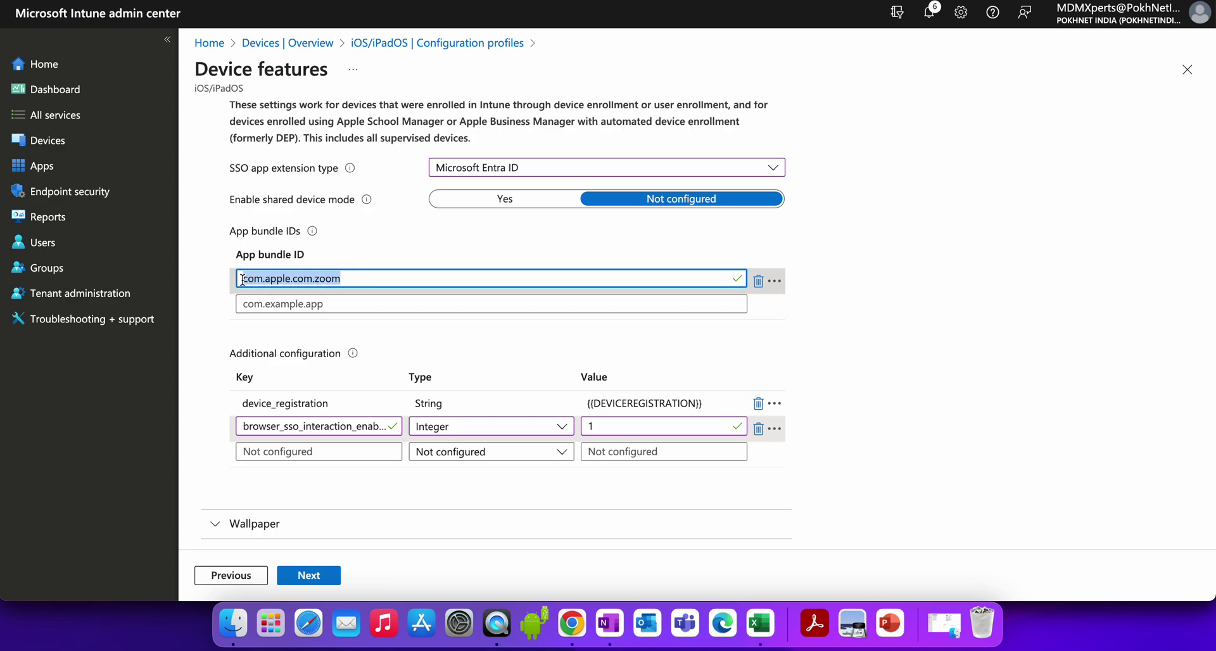
text(com.ap)
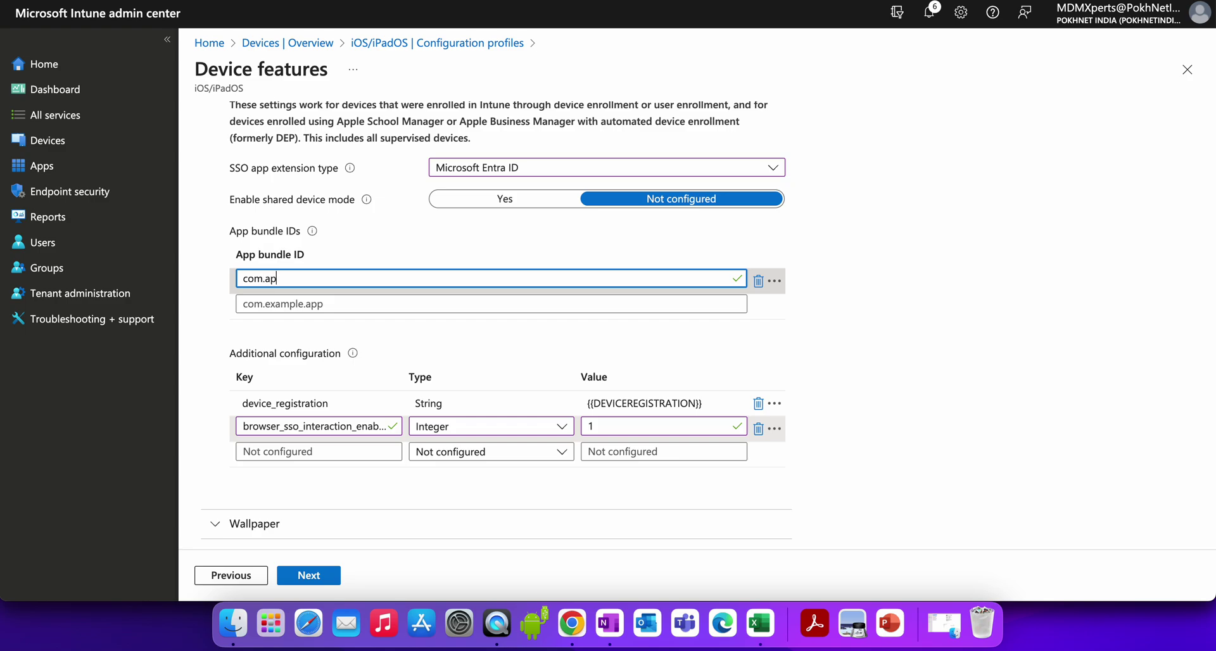
text(ple.camera)
Step: Add com.apple.AppStore as another app bundle ID for the SSO app extension
click(255, 303)
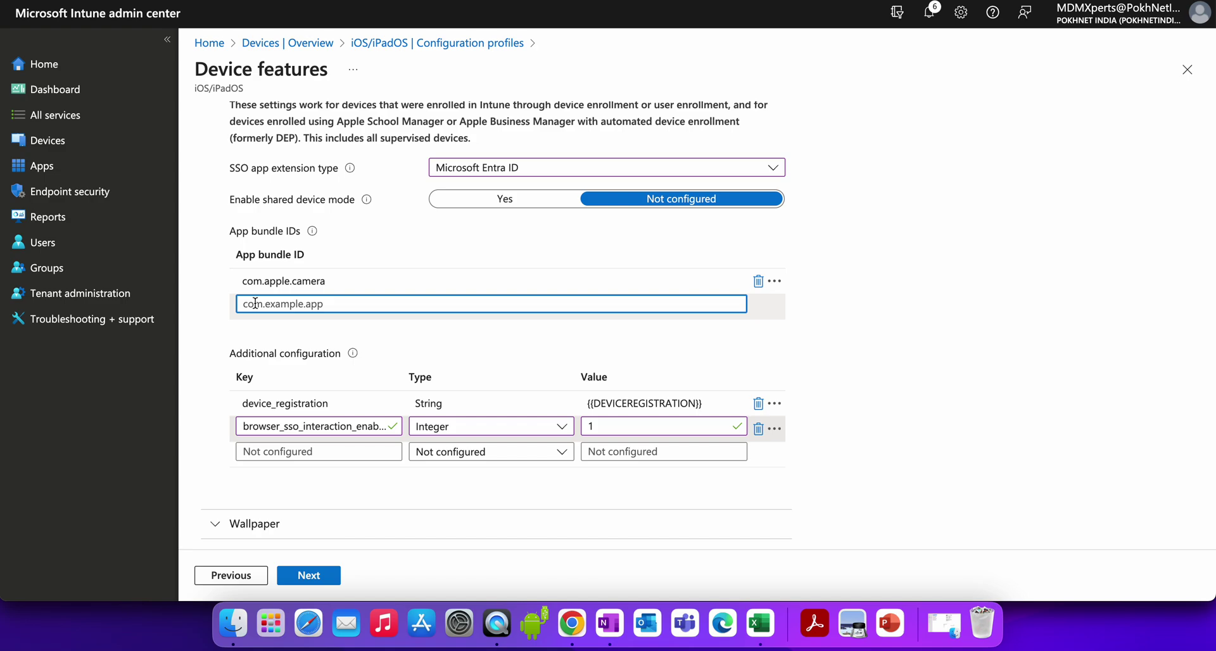
text(com)
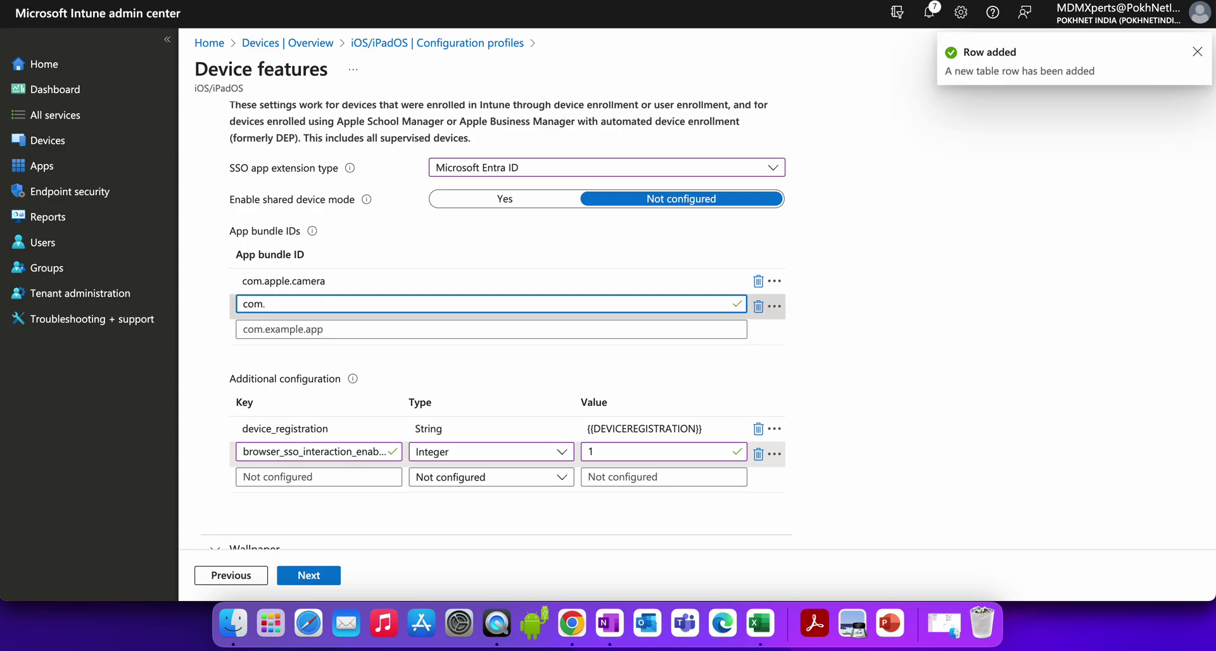
text(.apple.app)
key(BackSpace)
key(BackSpace)
key(BackSpace)
text(App)
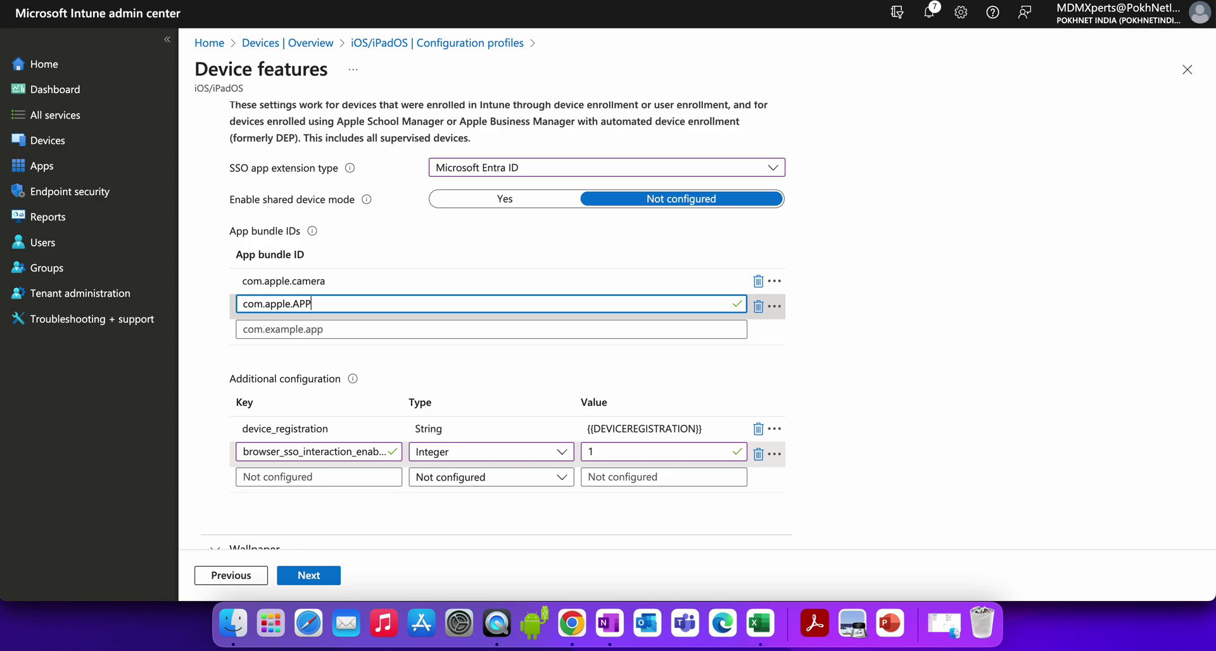
key(BackSpace)
key(BackSpace)
text(ppStore)
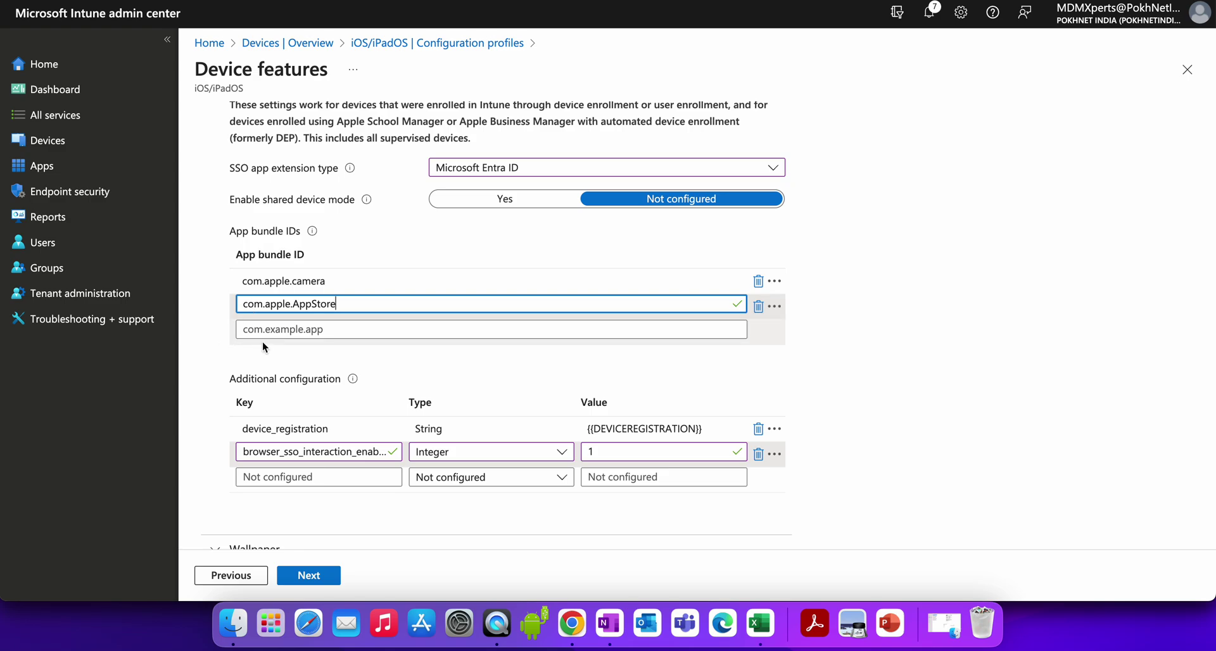
Step: Add the app bundle ID com.apple.facetime and delete the com.apple.camera entry
click(295, 328)
text(com.)
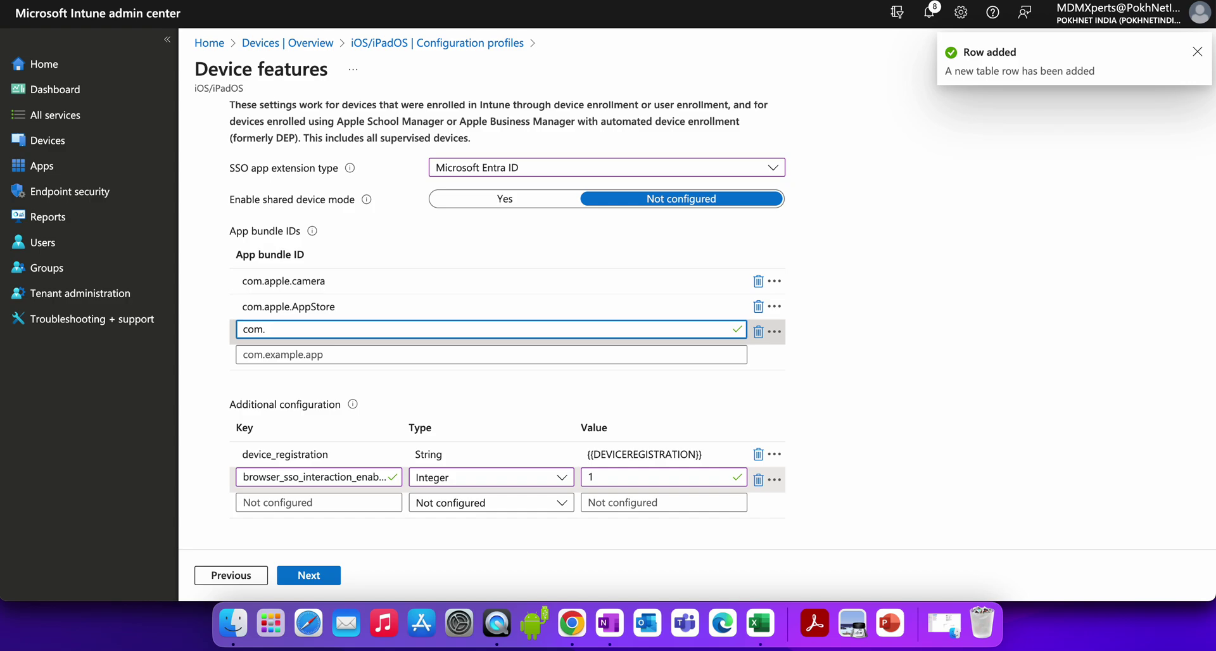
text(apple.facetime)
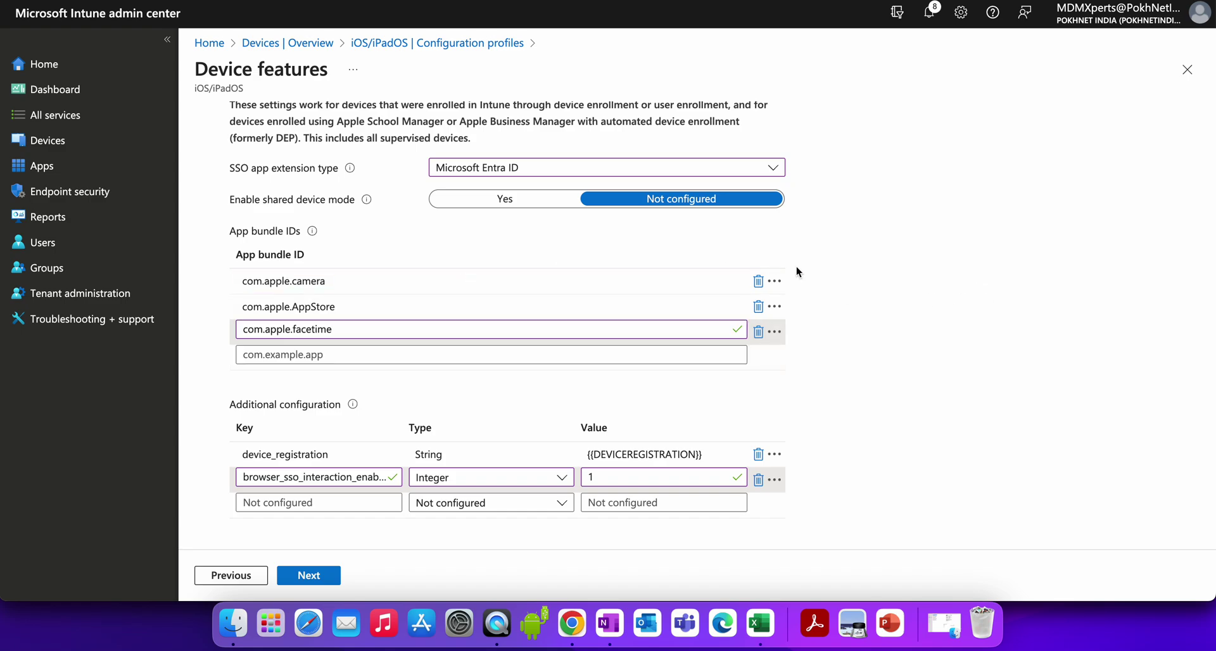
click(758, 280)
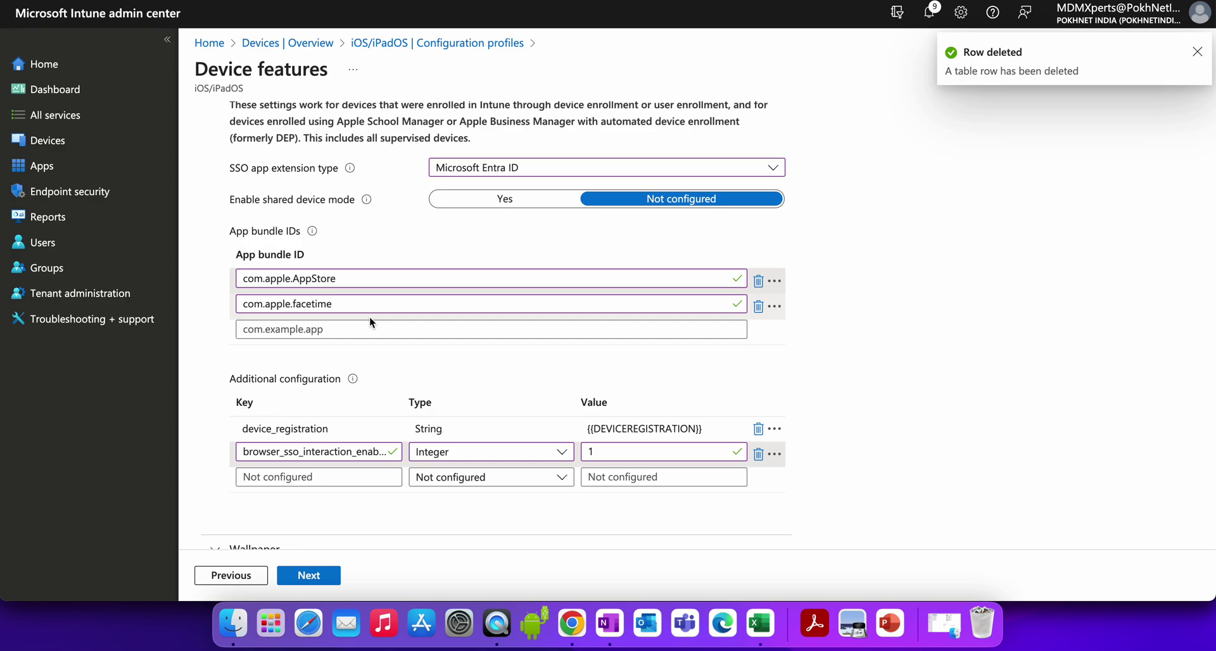
Step: Add the app bundle ID com.apple.mobilesafari and delete the com.apple.facetime entry
scroll(370, 316, down, 1)
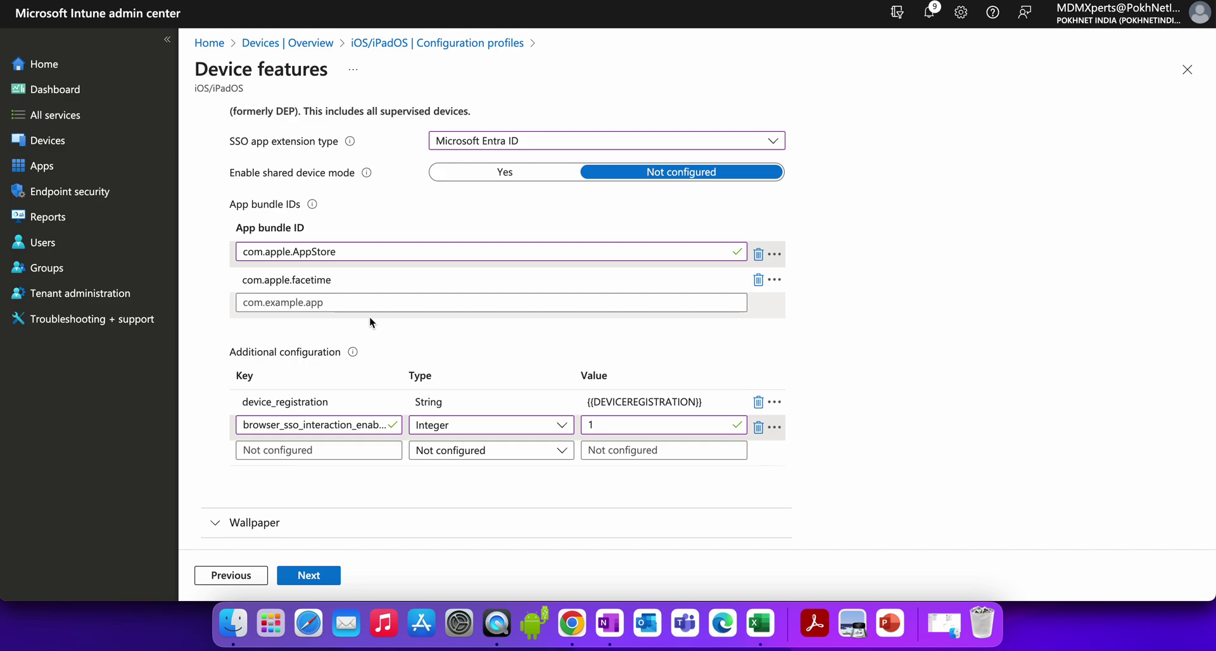
click(371, 302)
text(com)
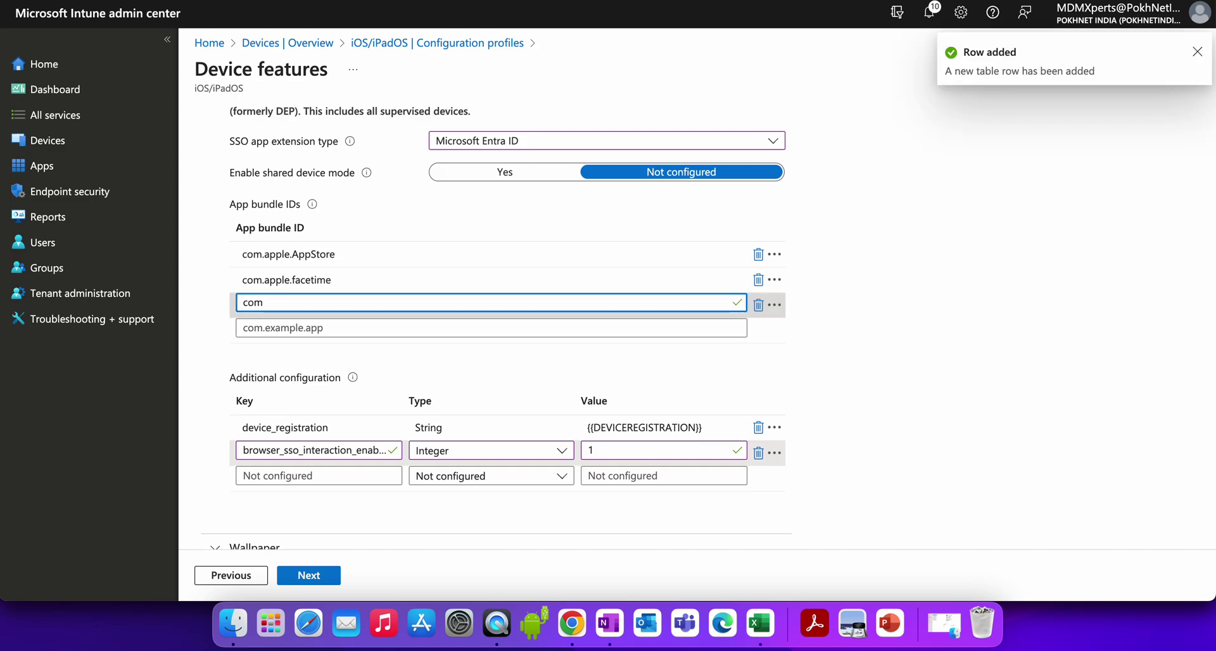
text(.app.)
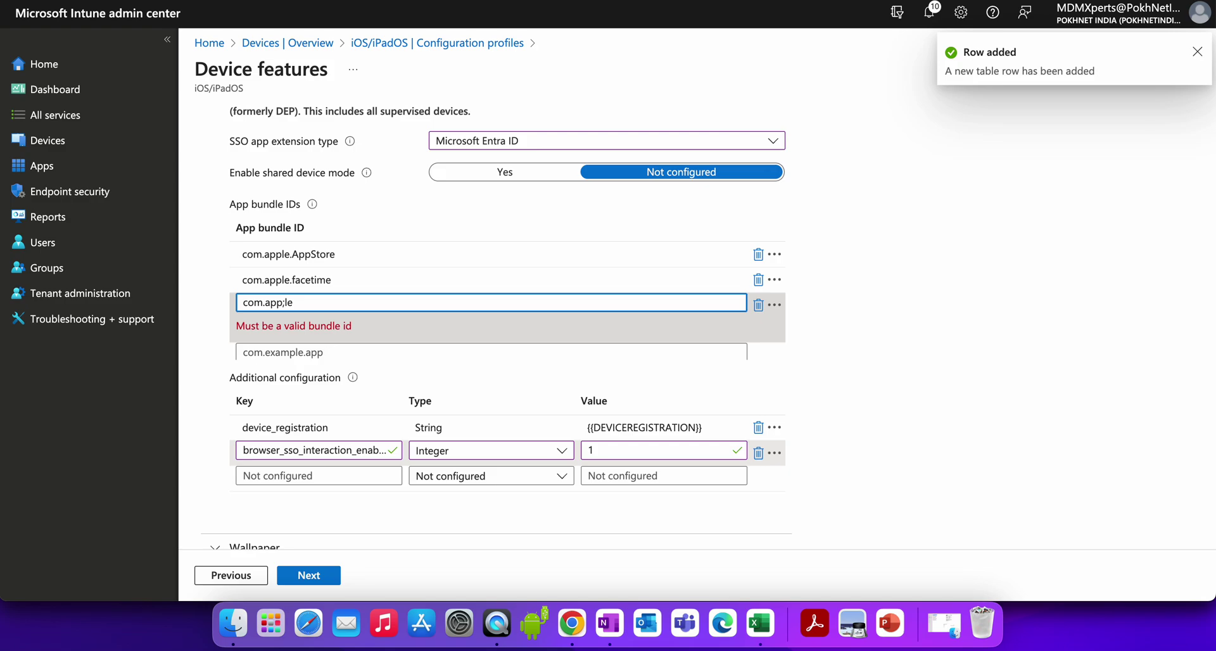
key(BackSpace)
text(le.mo)
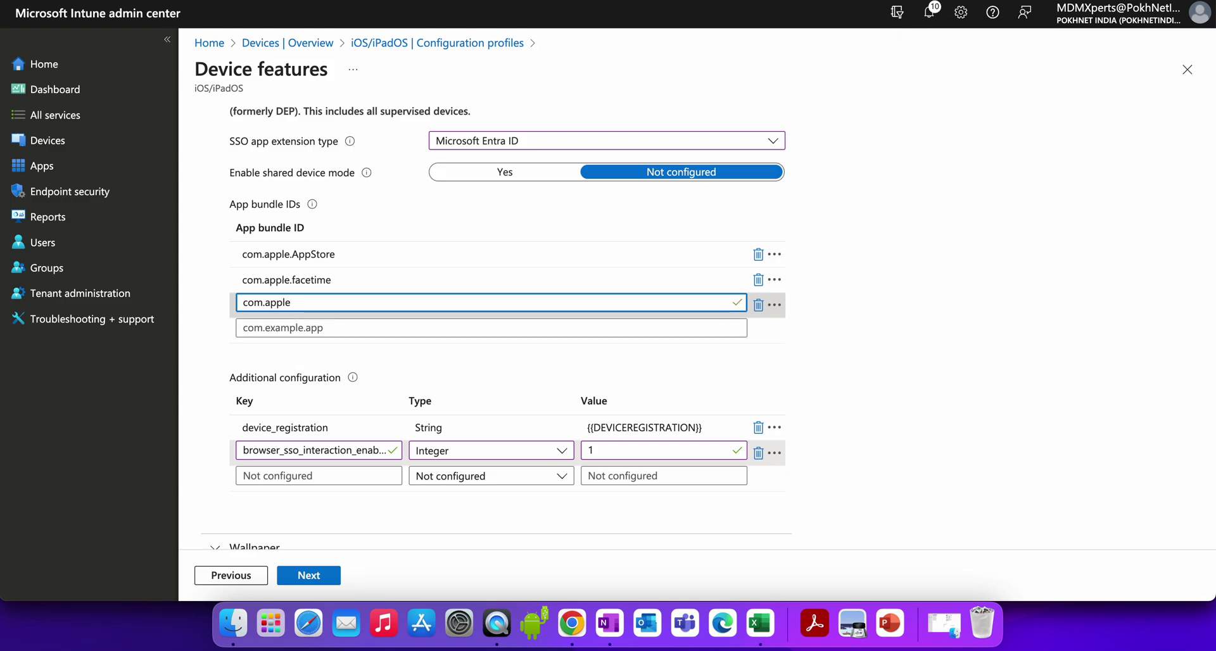
text(bilesa)
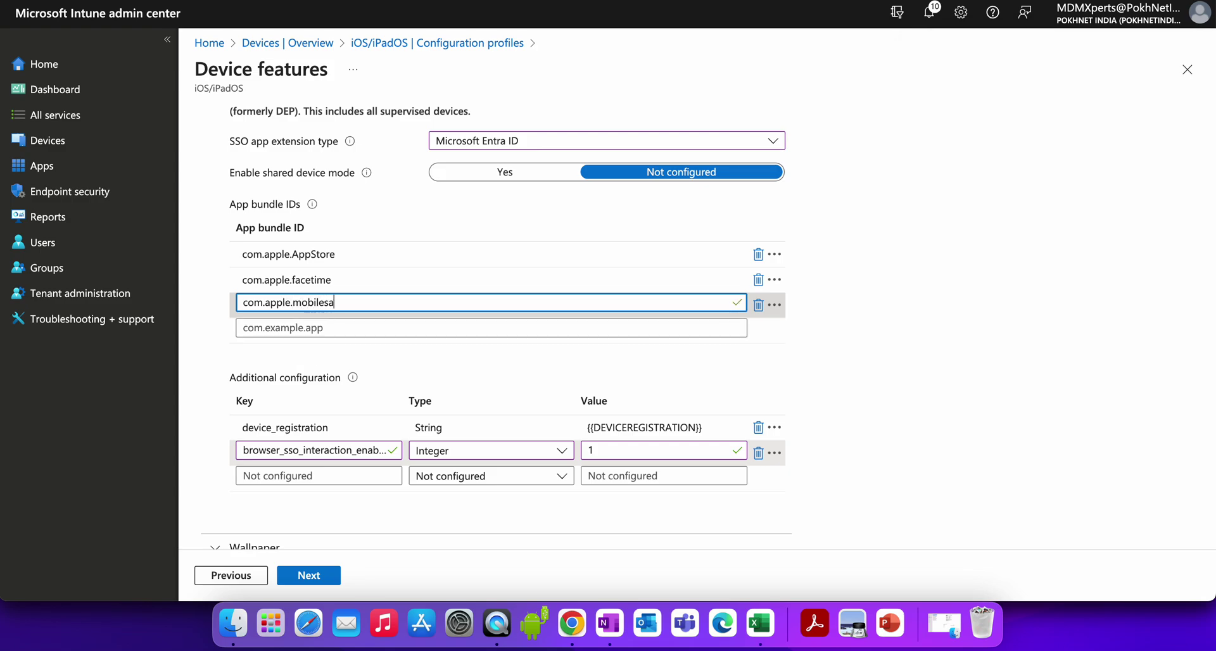
text(ra)
key(BackSpace)
text(fari)
click(888, 298)
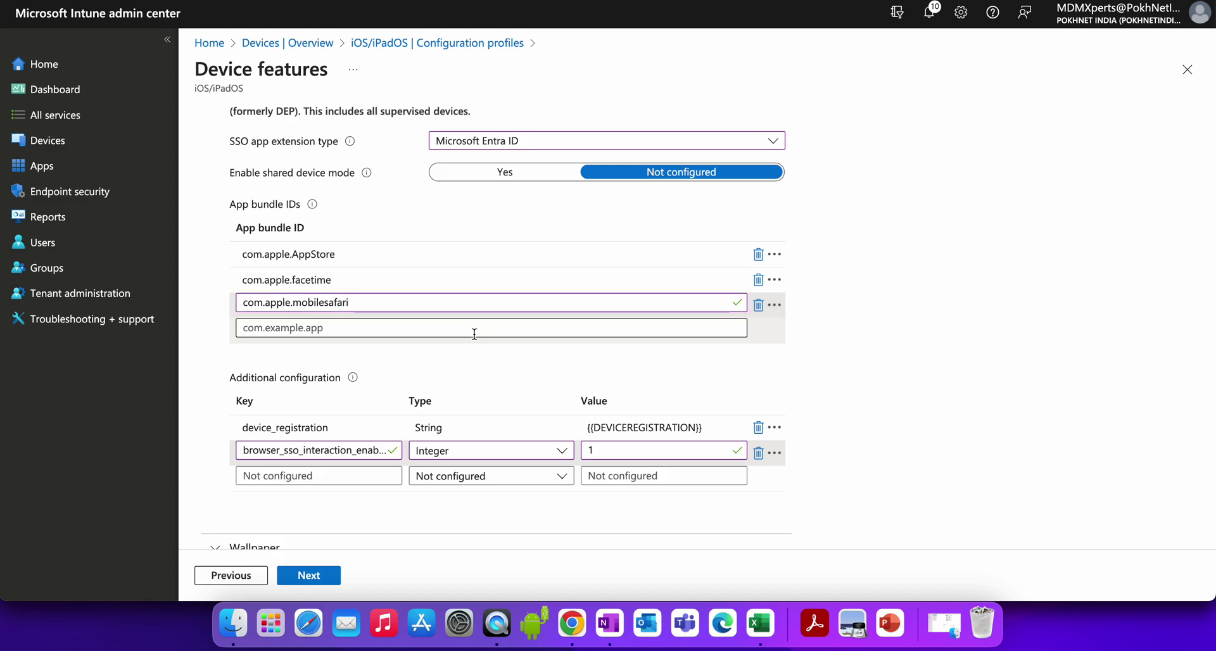
click(758, 284)
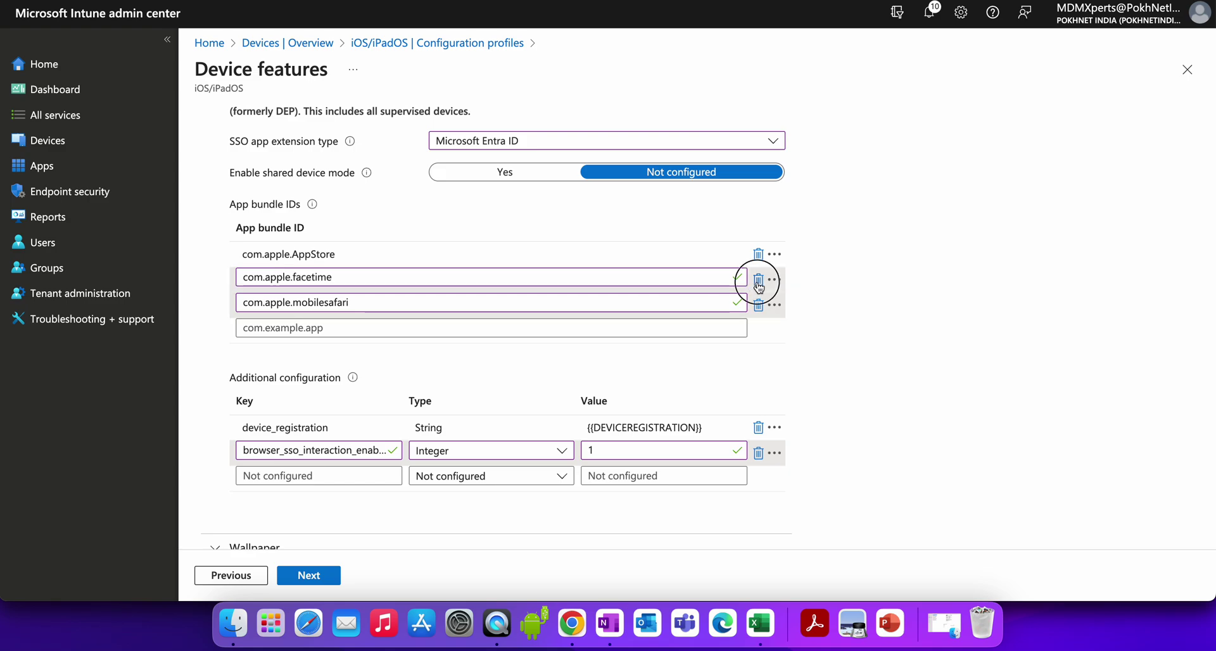
click(407, 279)
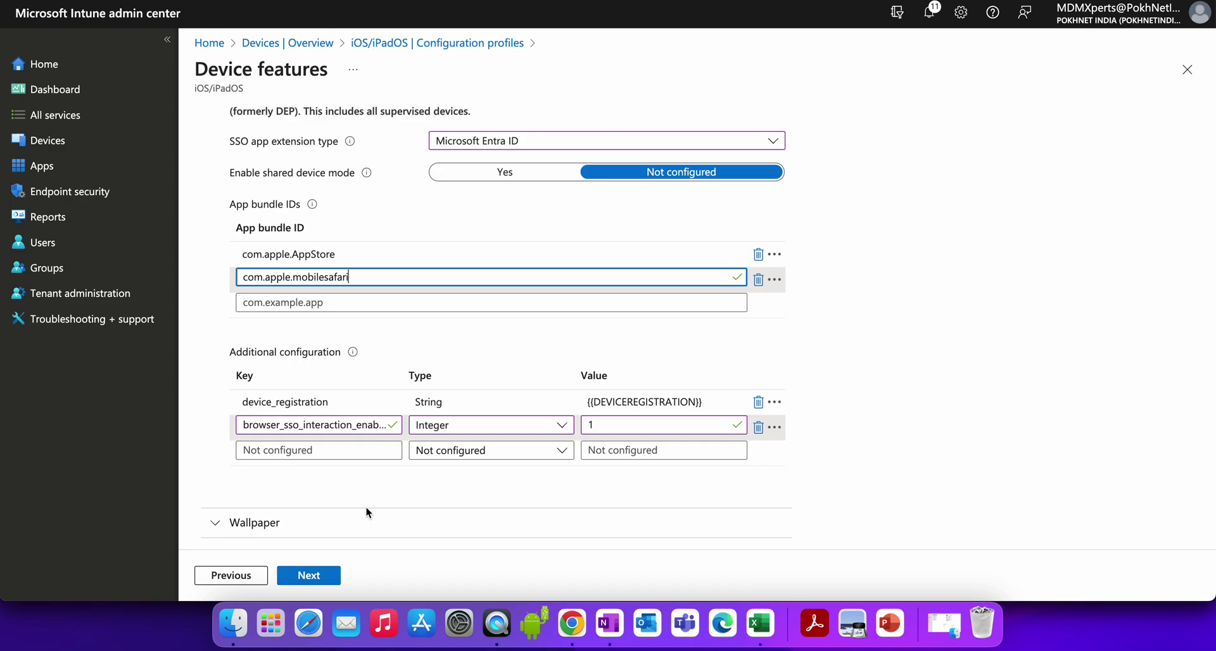
Step: Assign the device features profile to all devices and all users, and create the profile
click(322, 577)
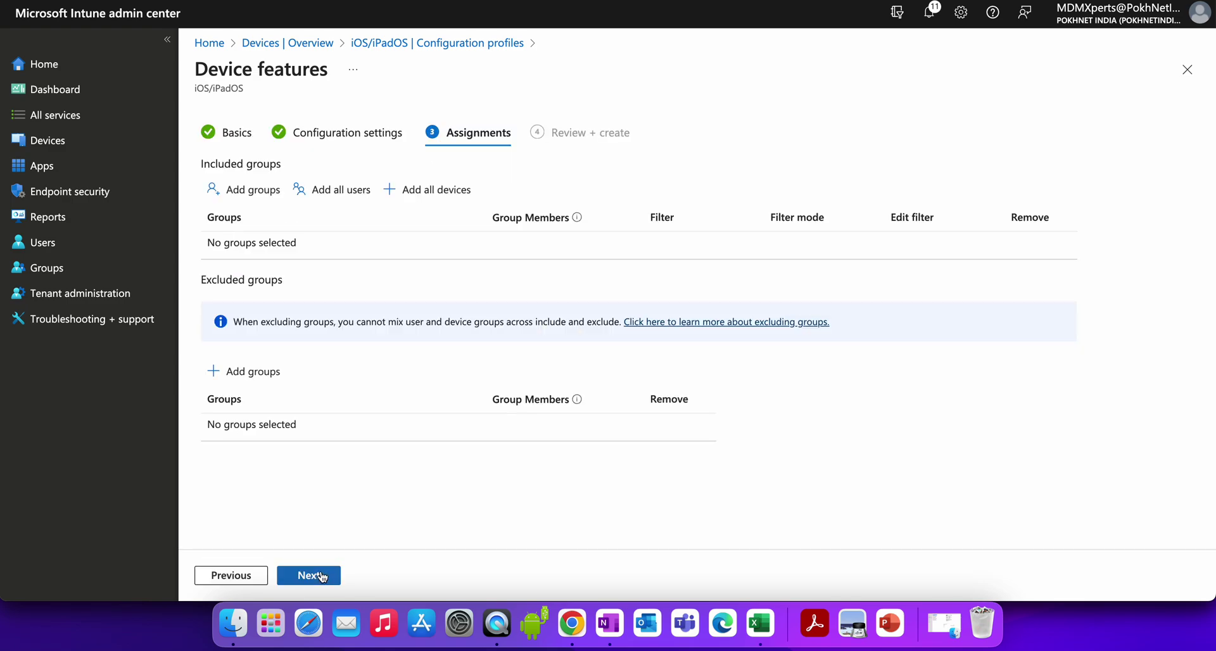
click(432, 191)
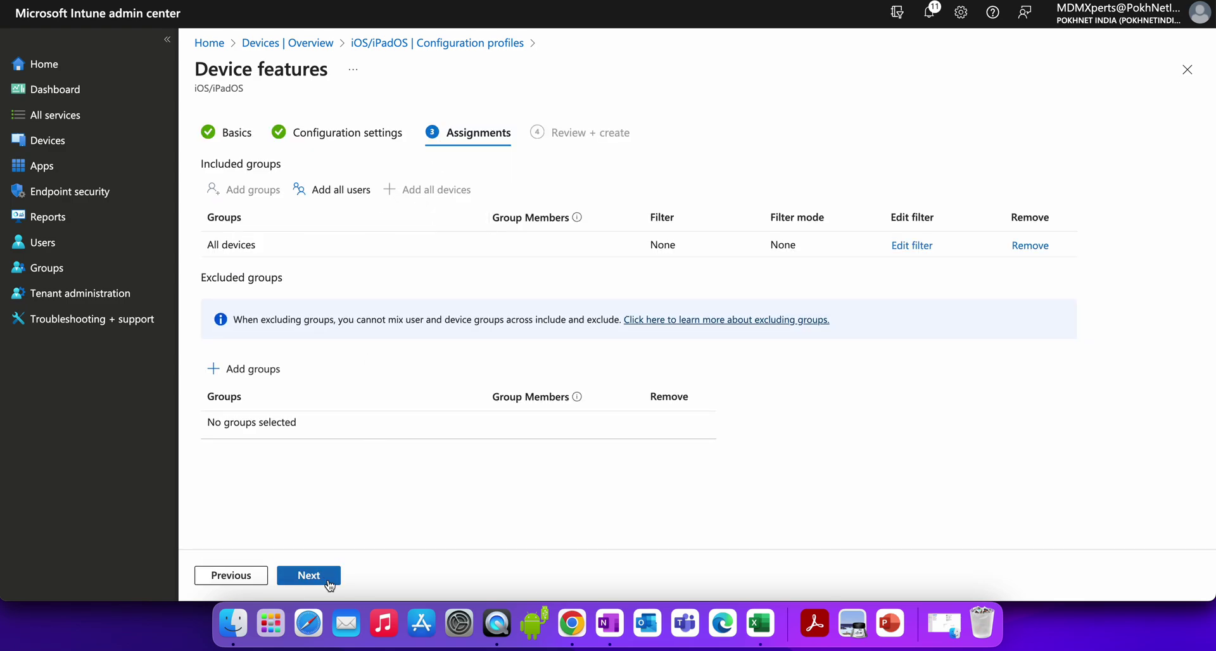
click(340, 191)
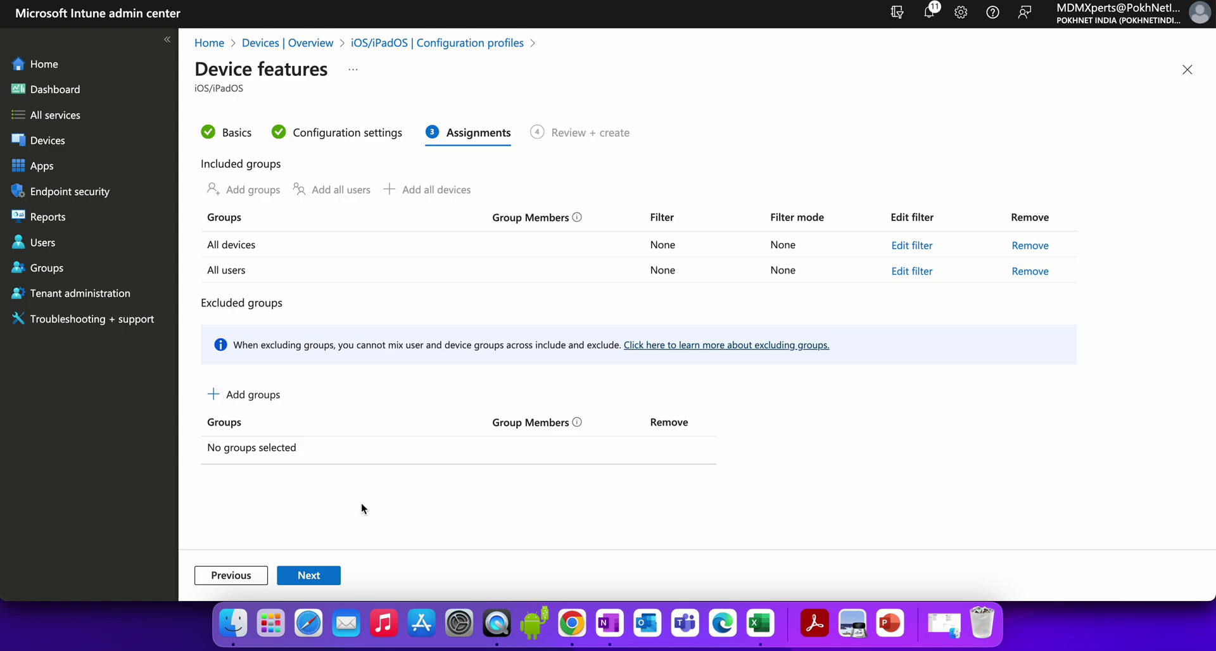
click(334, 577)
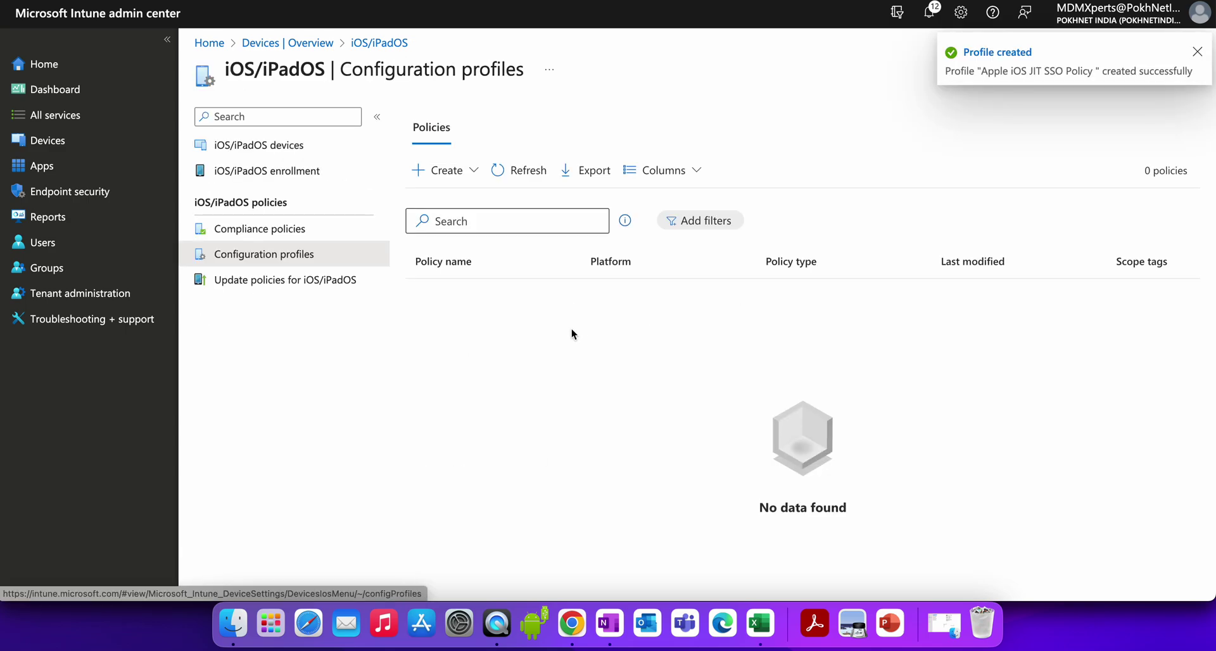
click(528, 170)
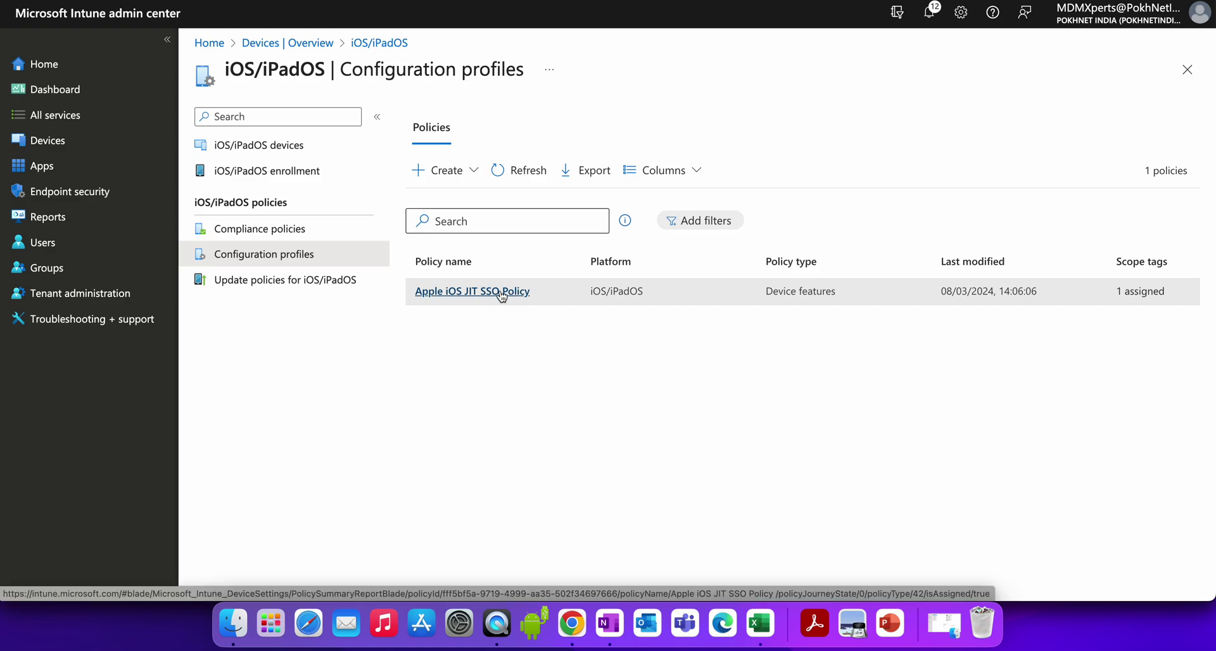
Step: Open the enrollment type profiles list under iOS/iPadOS enrollment to review the web based enrollment profile
click(95, 142)
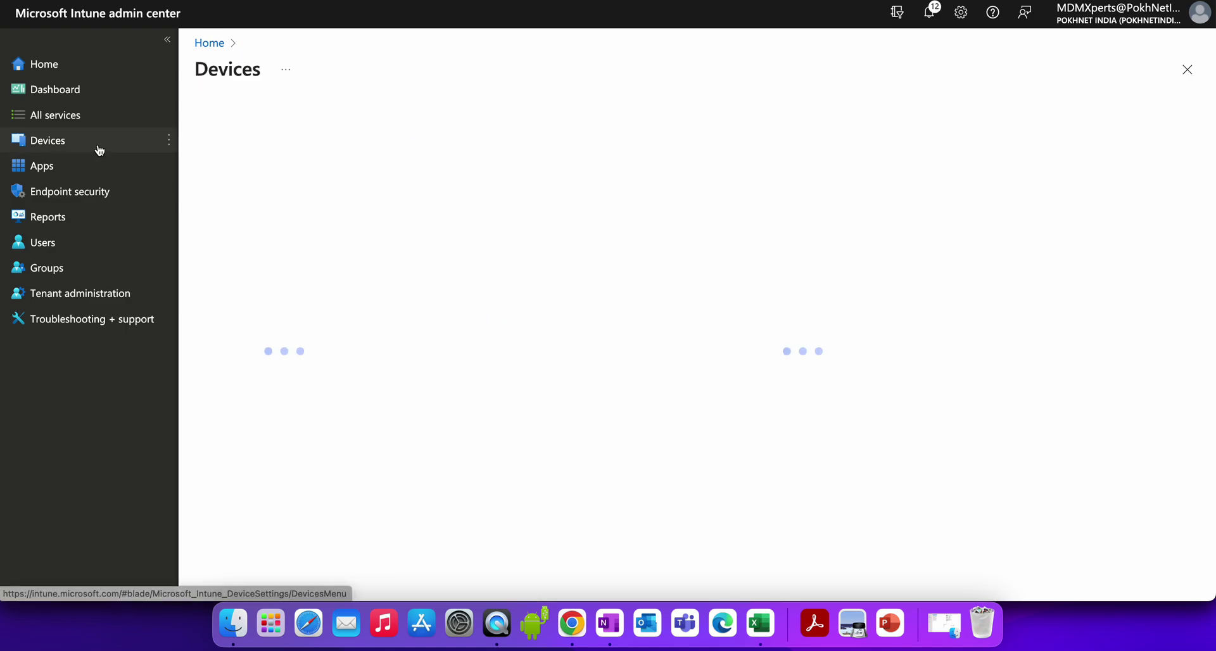
click(651, 228)
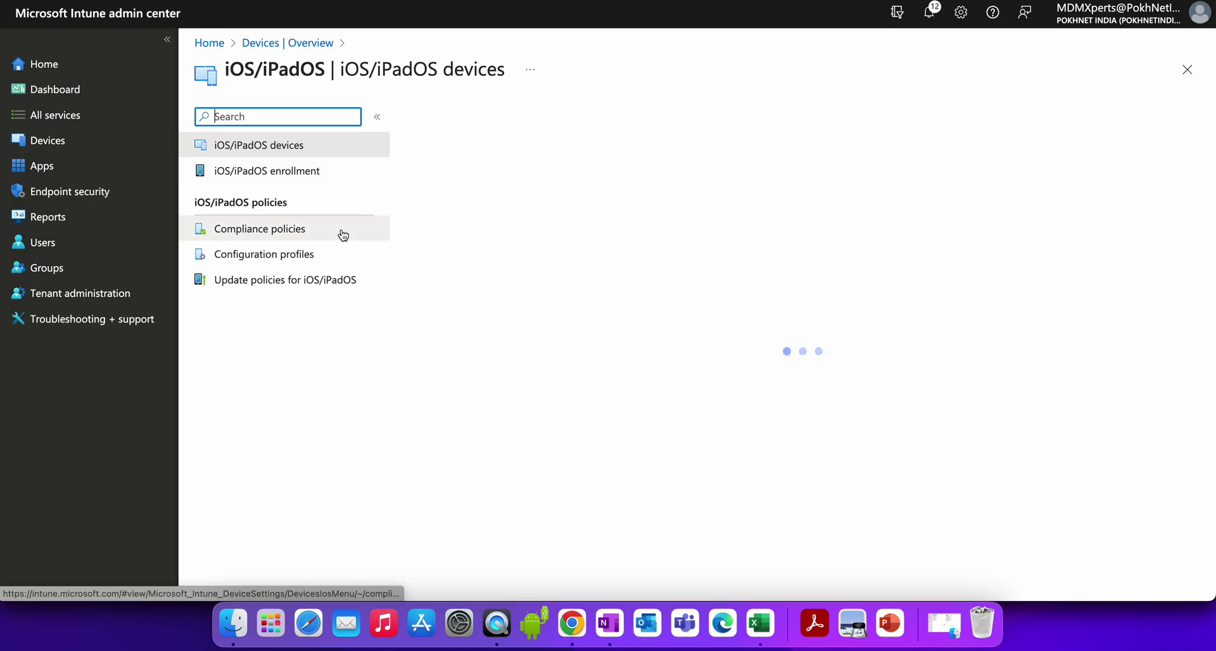
click(285, 171)
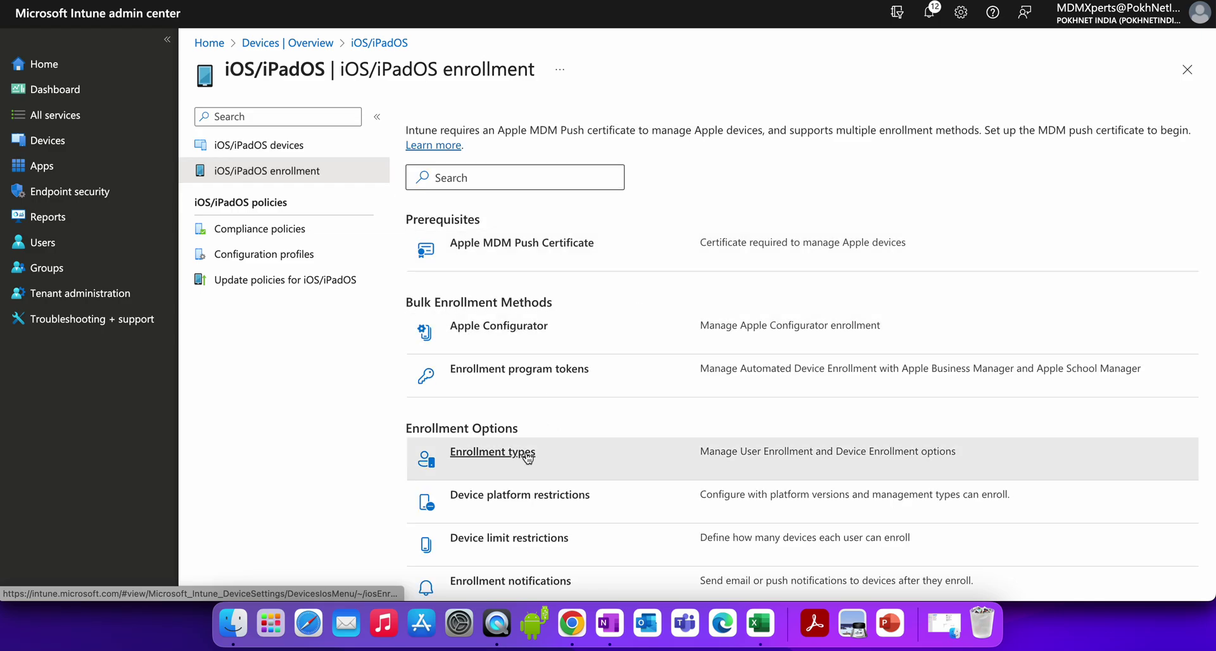
click(523, 454)
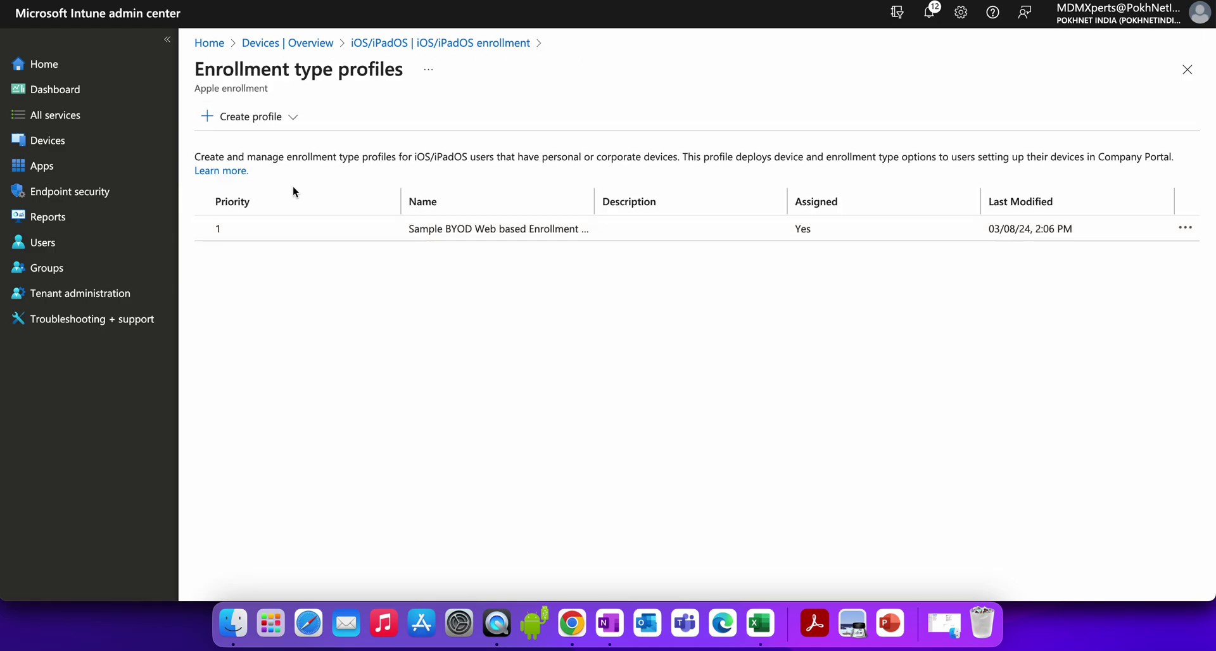
Step: Open the configuration profiles list for iOS/iPadOS to review the Apple iOS JIT SSO Policy
click(314, 43)
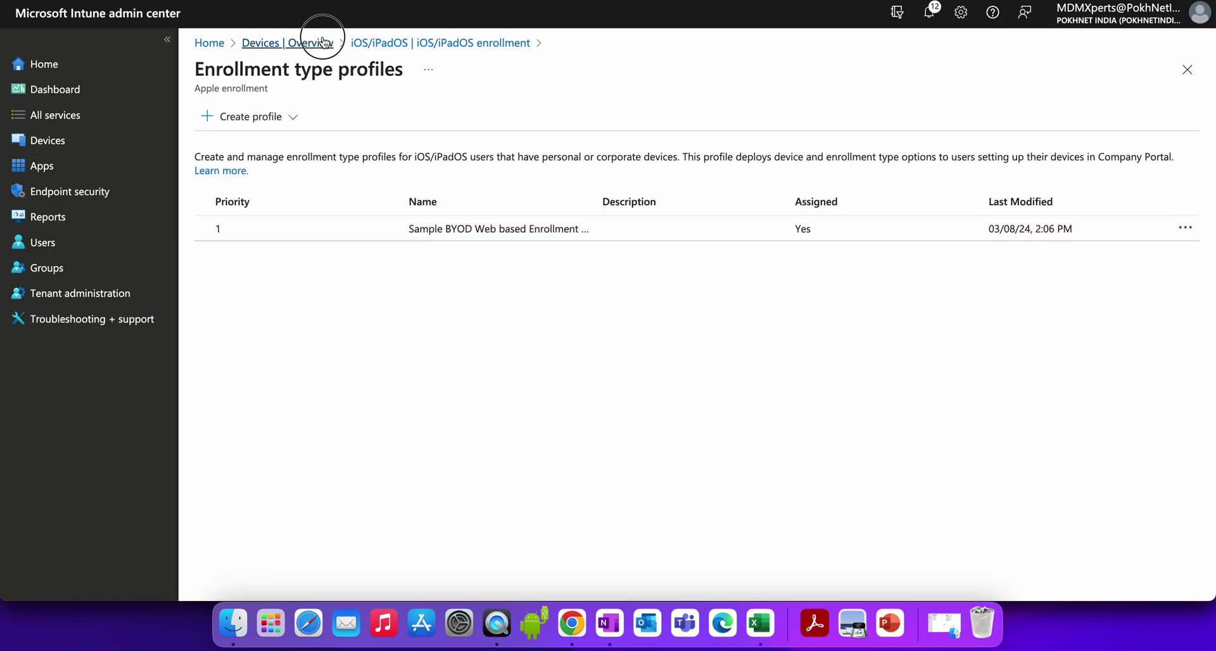
click(663, 207)
click(335, 253)
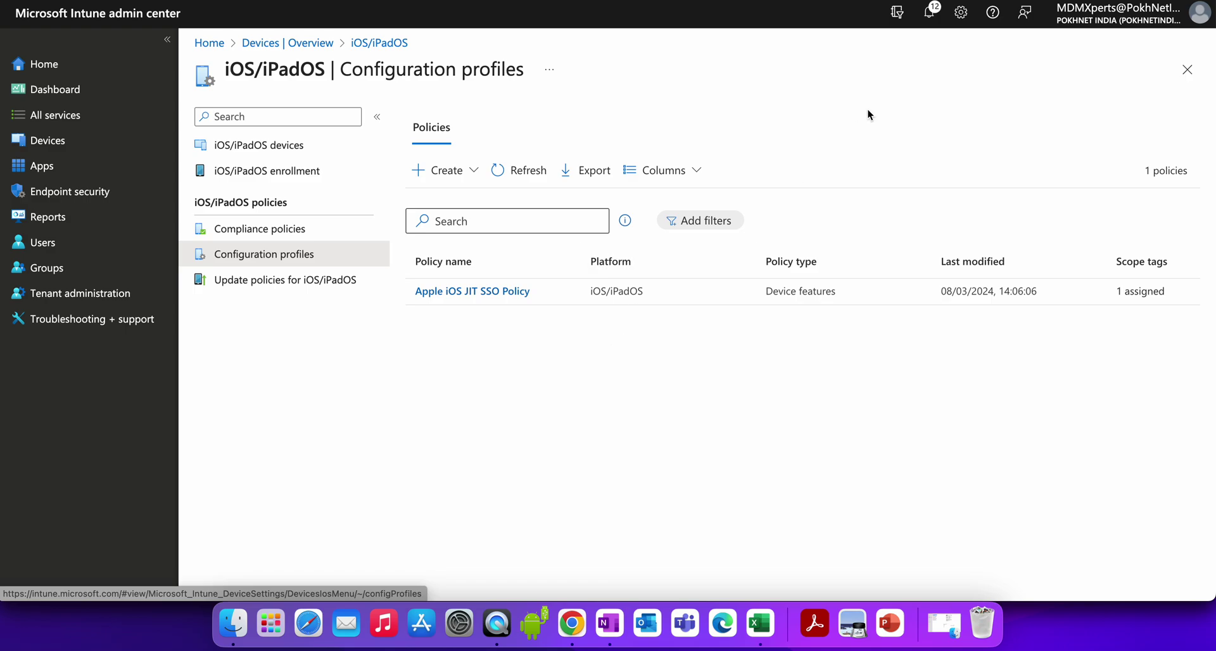
key(super+t)
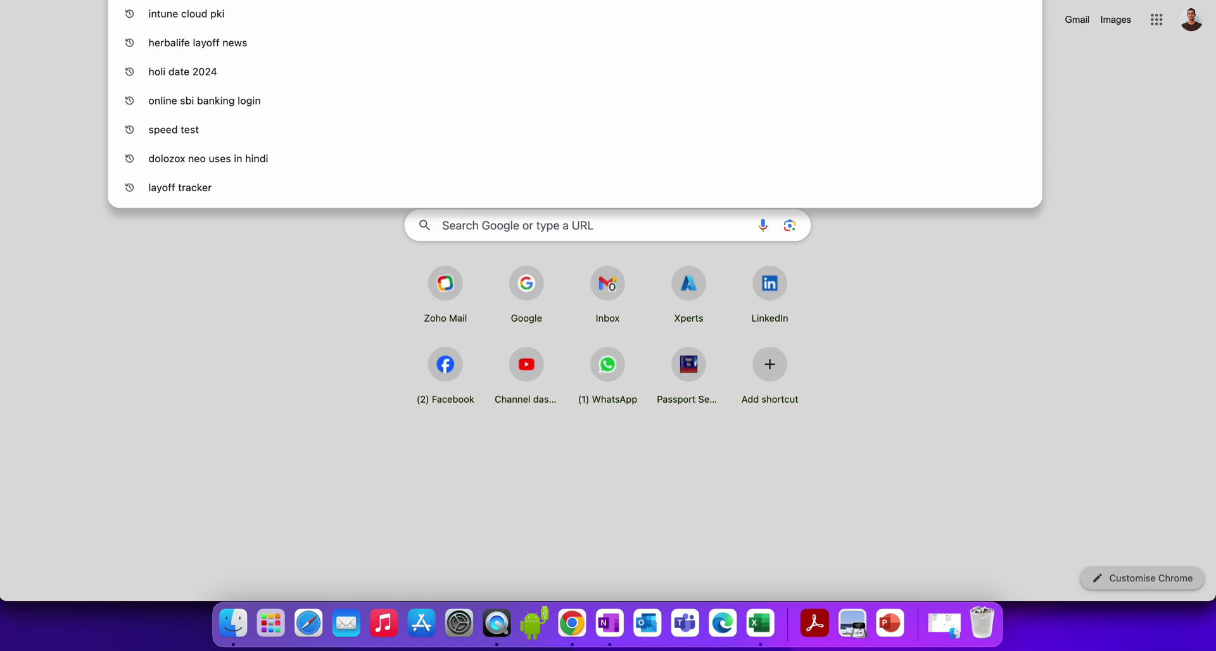
text(https:)
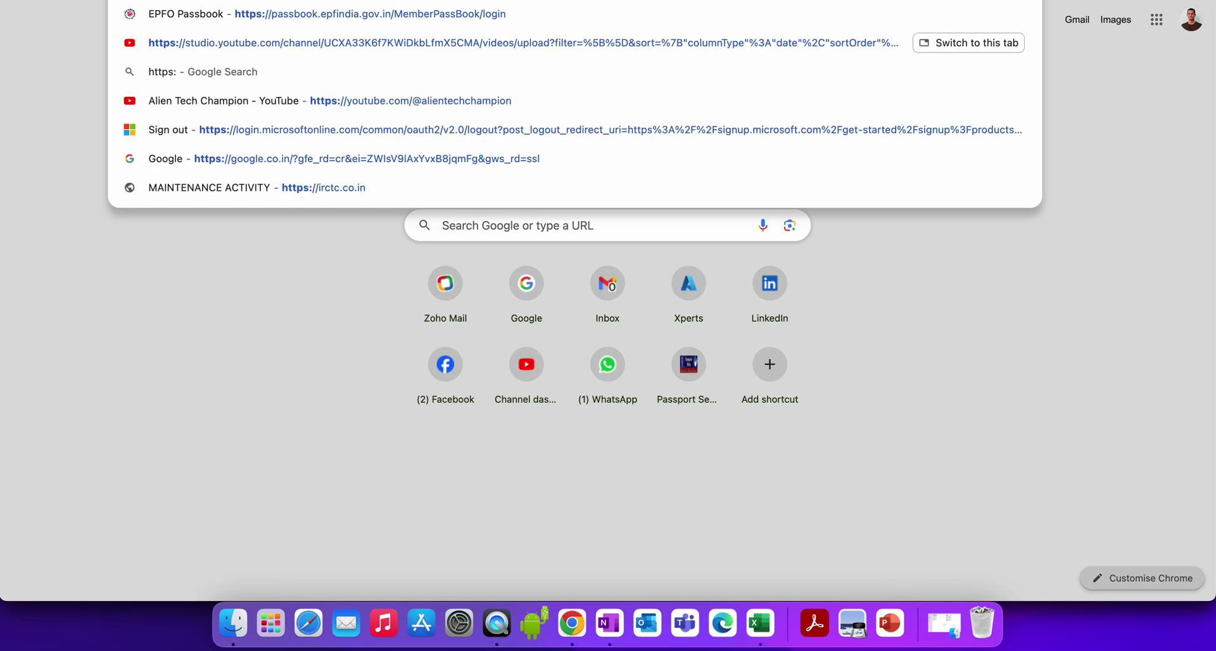
text(//)
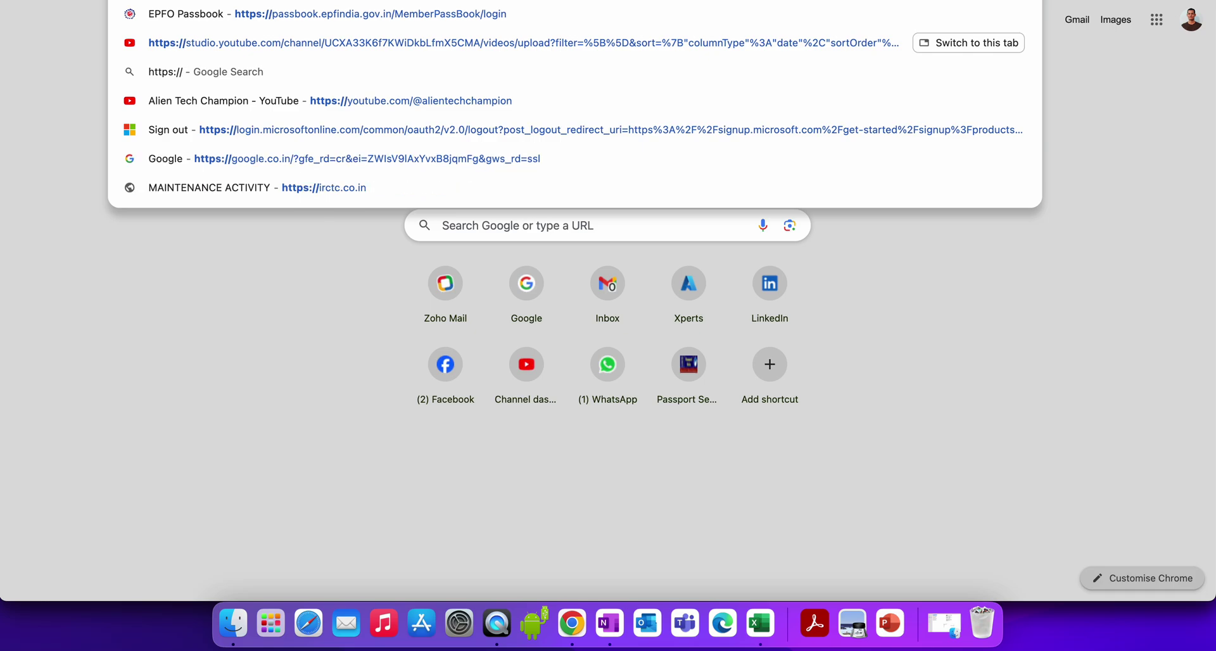
text(portal.maange)
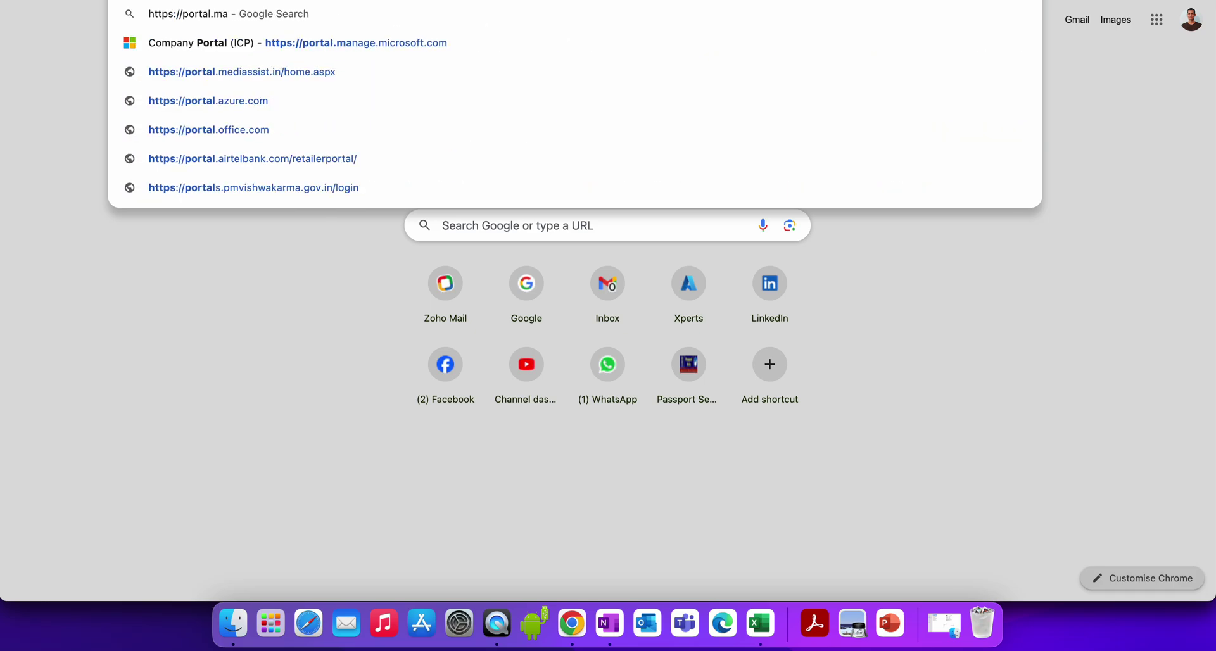
key(BackSpace)
key(BackSpace)
key(BackSpace)
key(BackSpace)
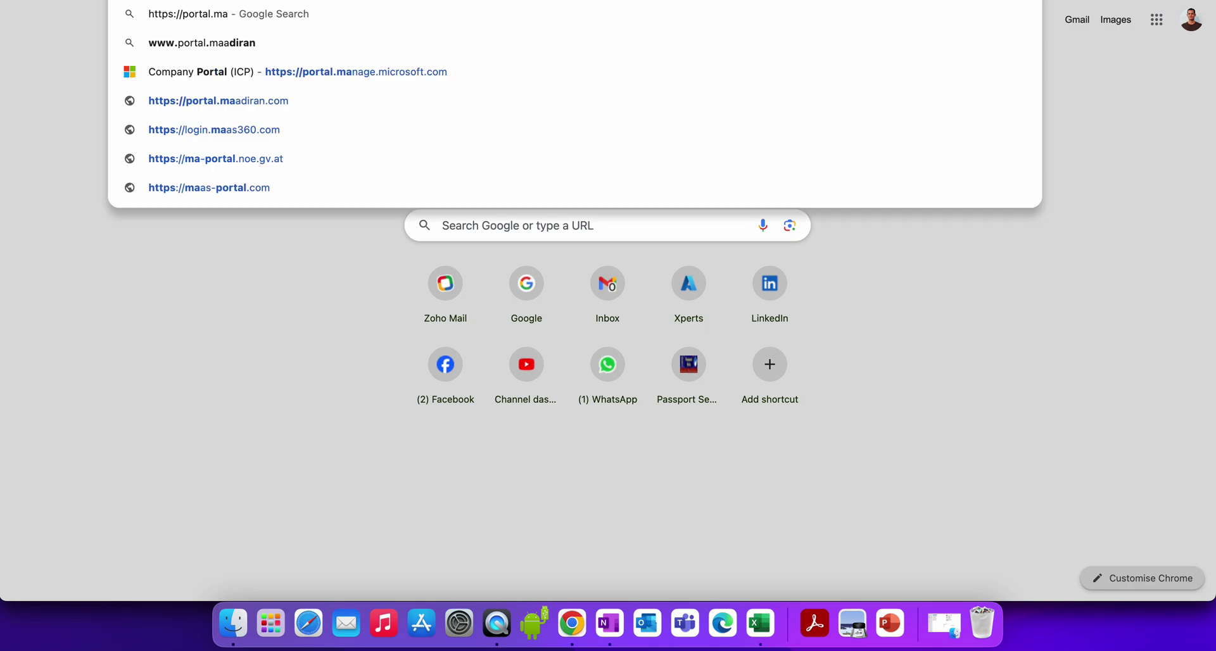
text(nage.com)
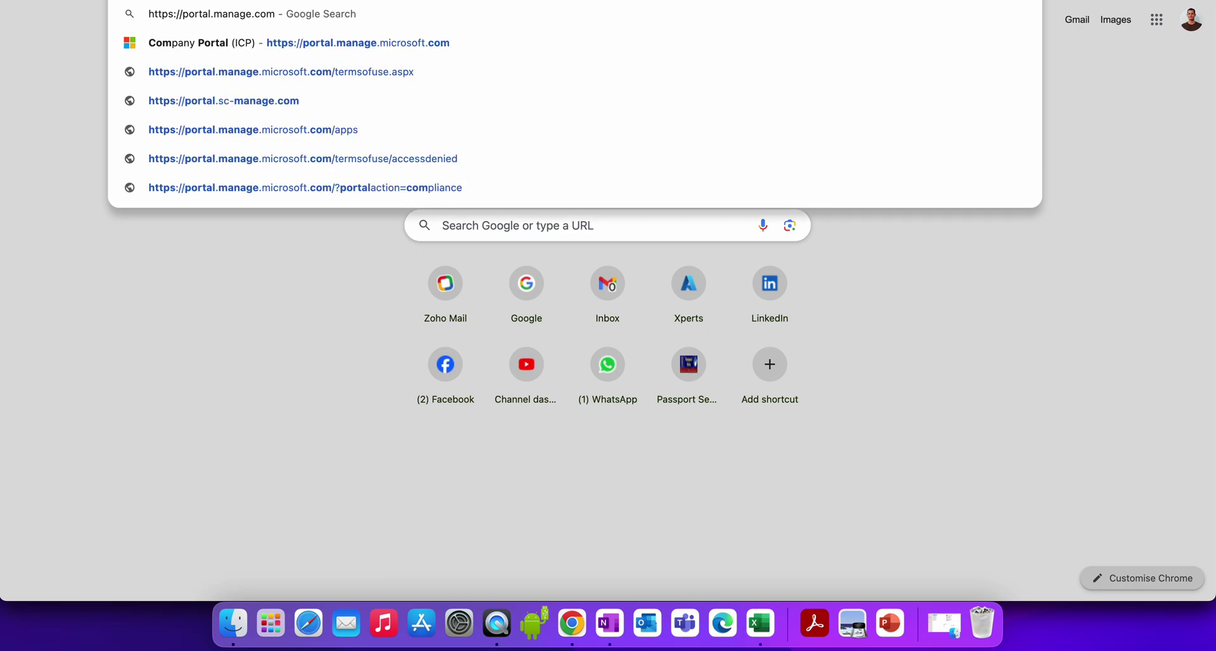
key(BackSpace)
key(BackSpace)
key(BackSpace)
text(mi)
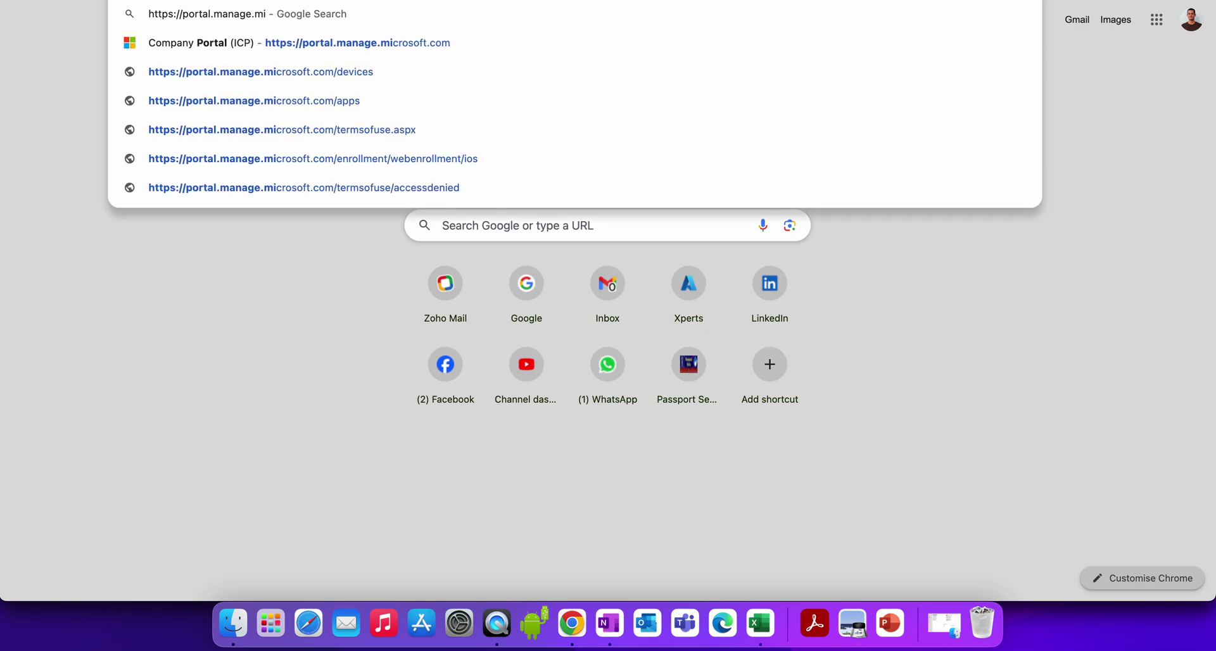
text(crosoft.com)
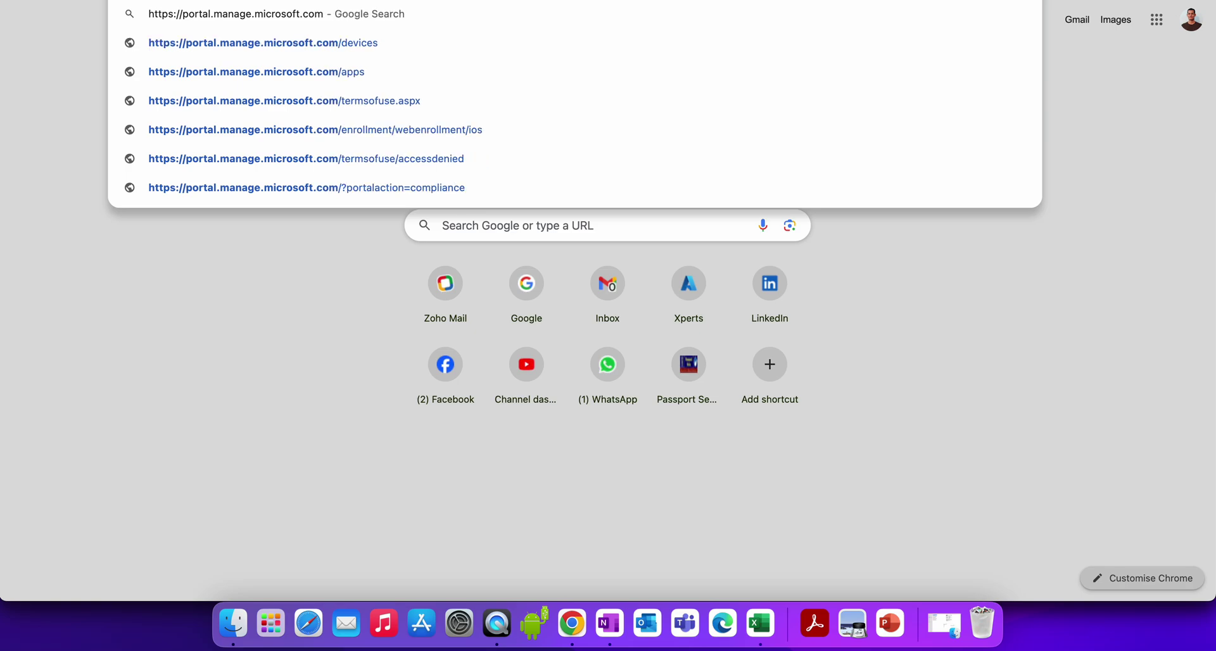
text(/)
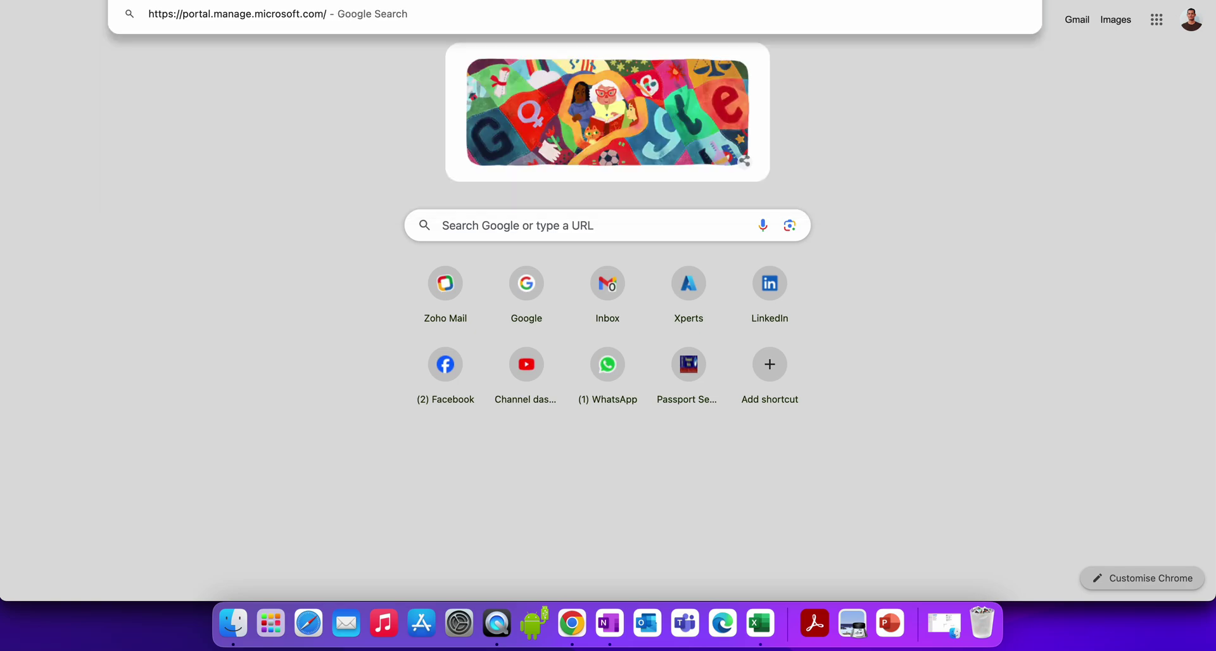
text(enrollment)
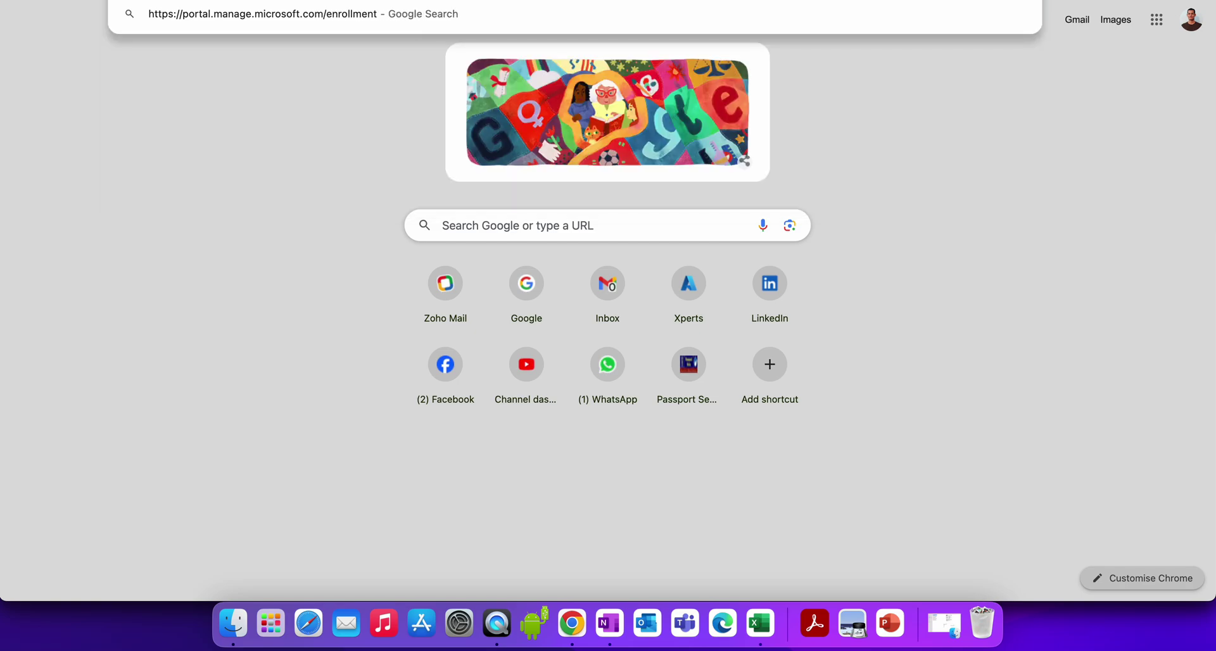
text(/webenrollment)
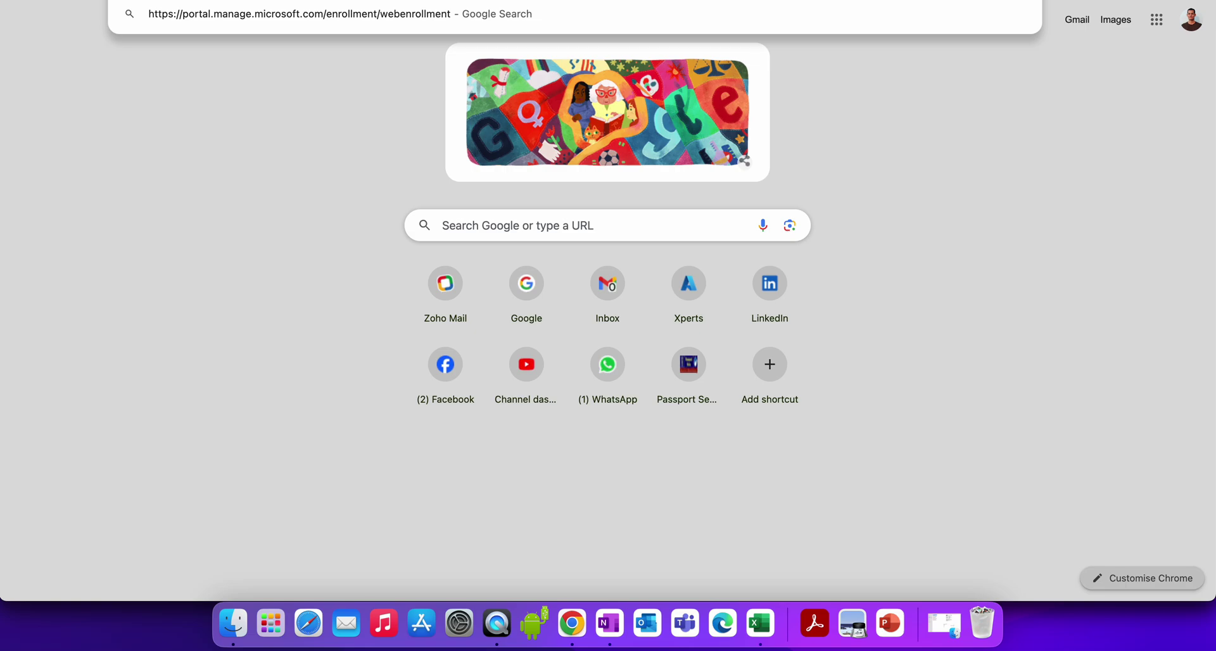
text(/ios)
key(Return)
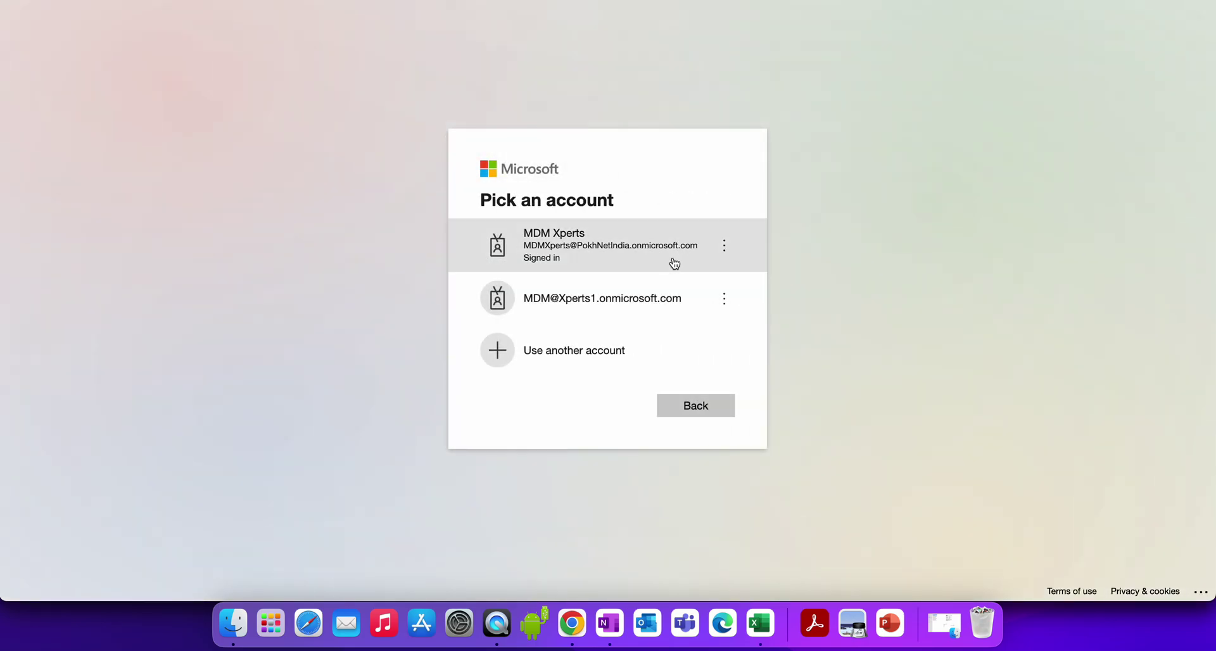
Step: Choose the already signed-in administrator account to continue to the web enrollment device setup page
click(675, 263)
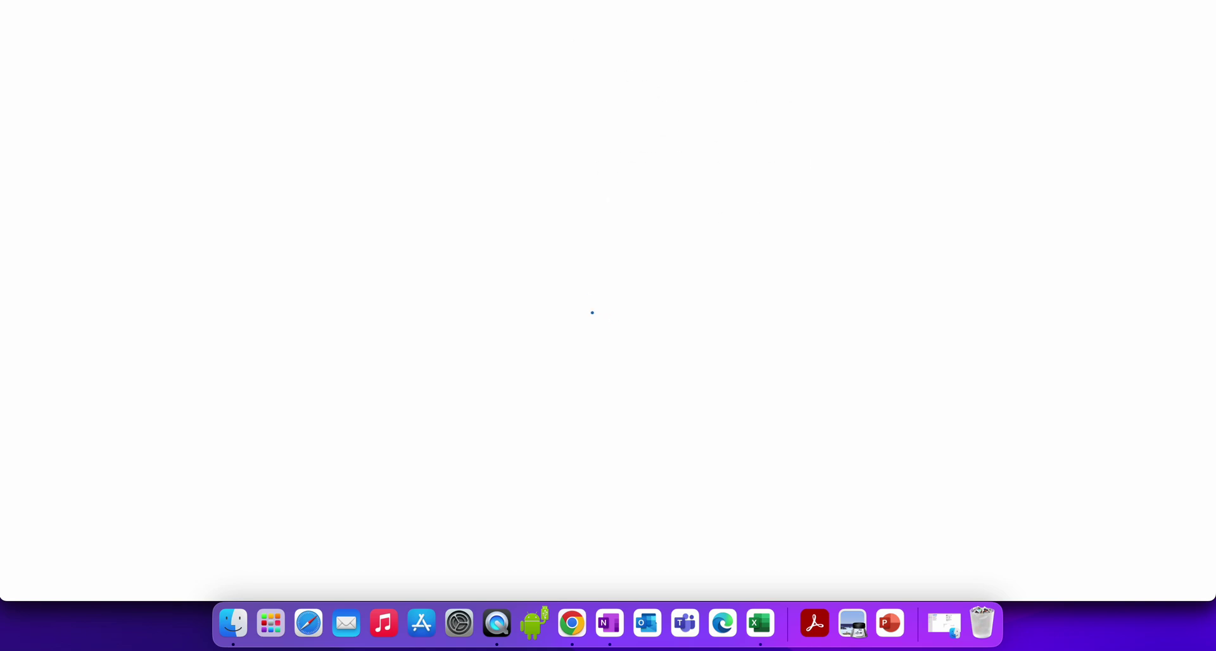
right_click(452, 4)
click(516, 81)
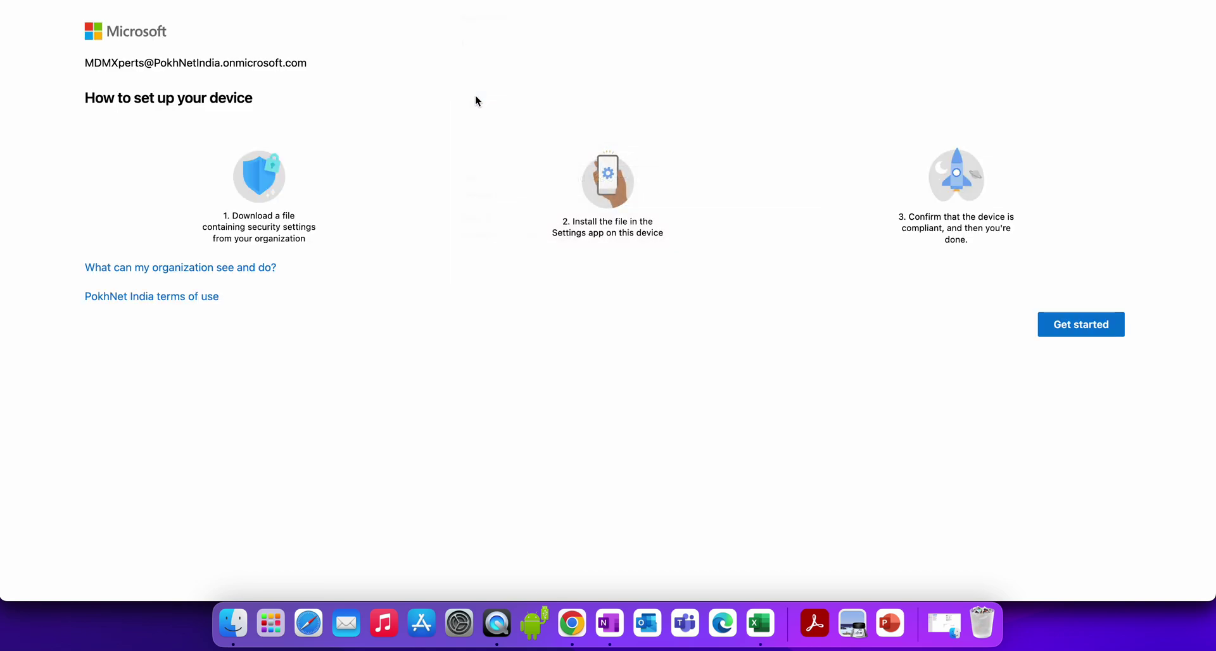